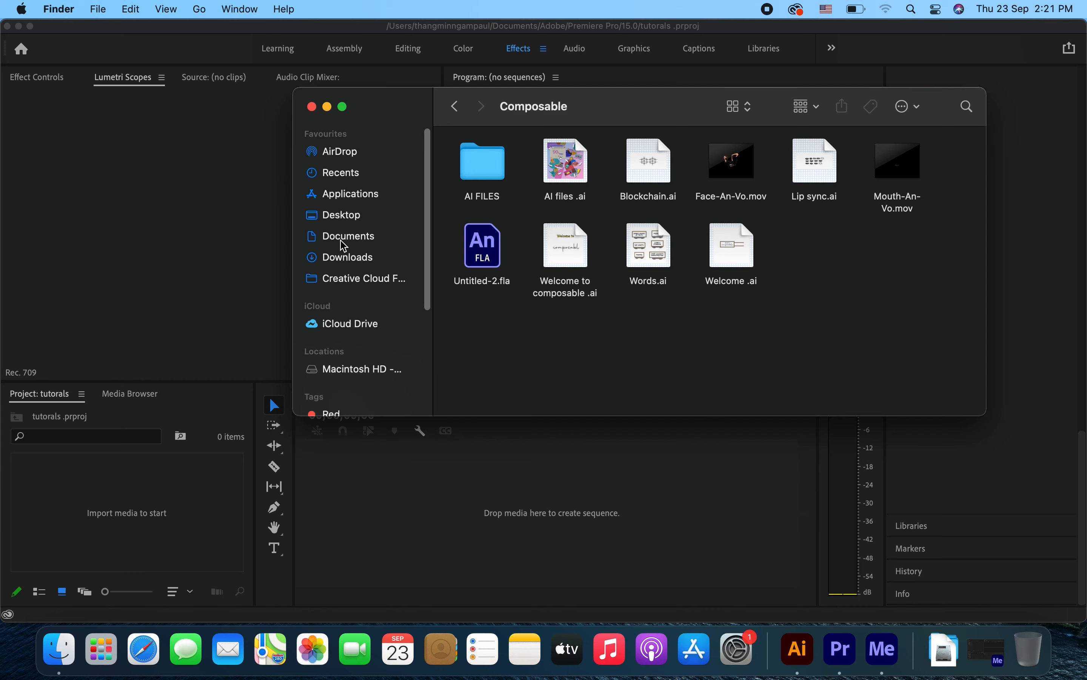
# Import _DSC0239.MOV and _DSC0240.MOV into the project from the "my video for edit" folder inside Documents' video folder
pyautogui.click(345, 259)
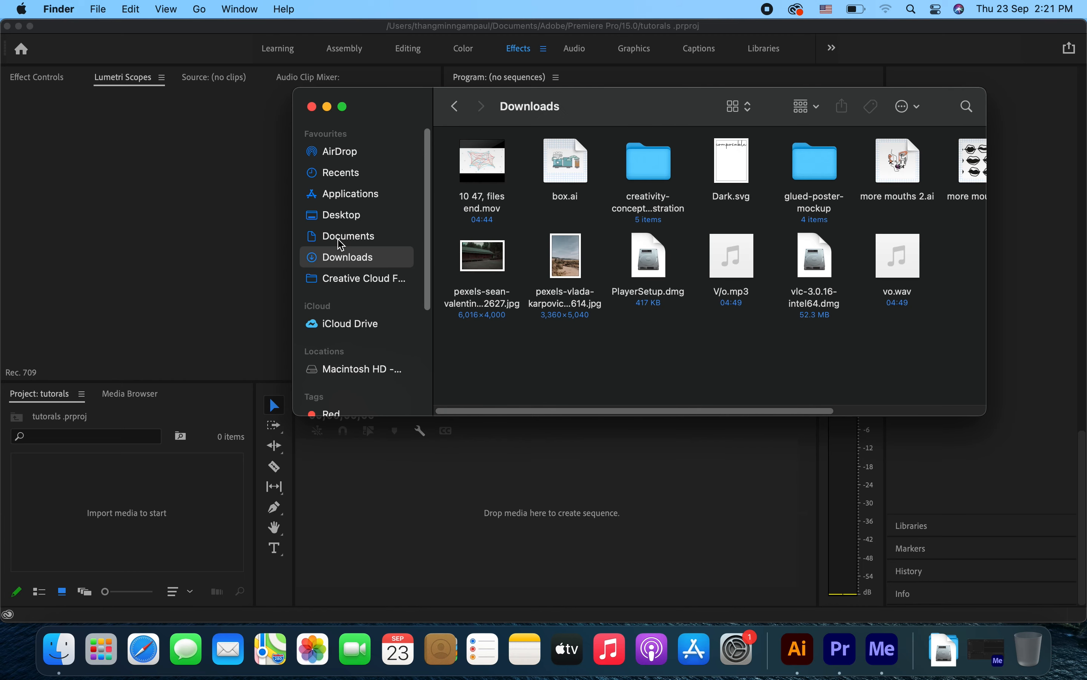
pyautogui.click(341, 243)
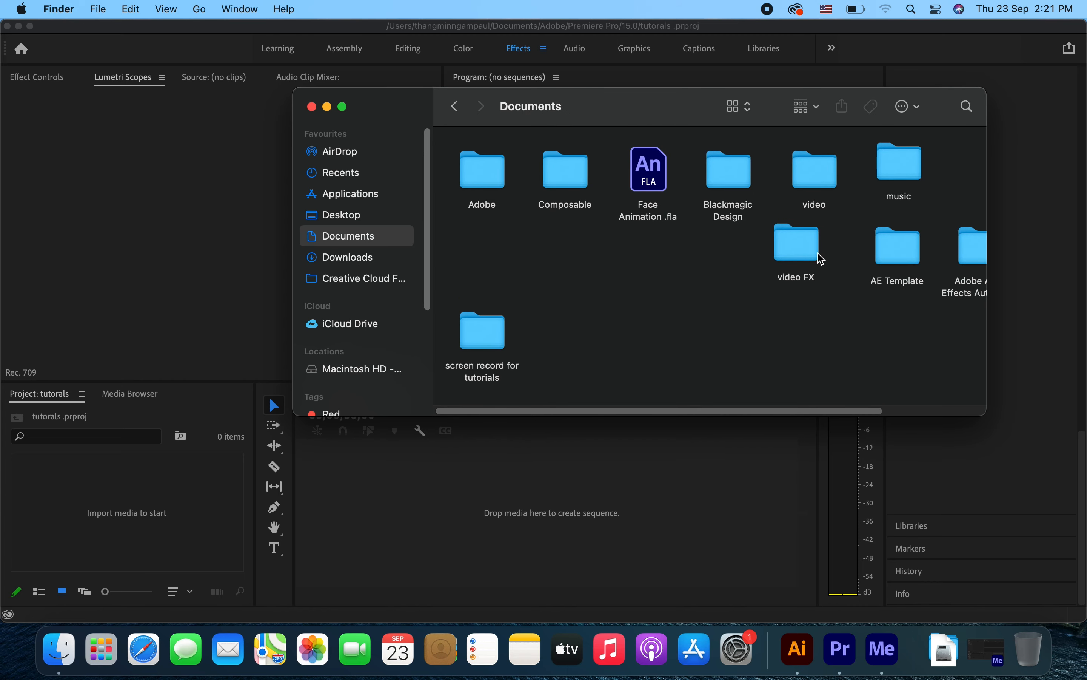
pyautogui.click(823, 171)
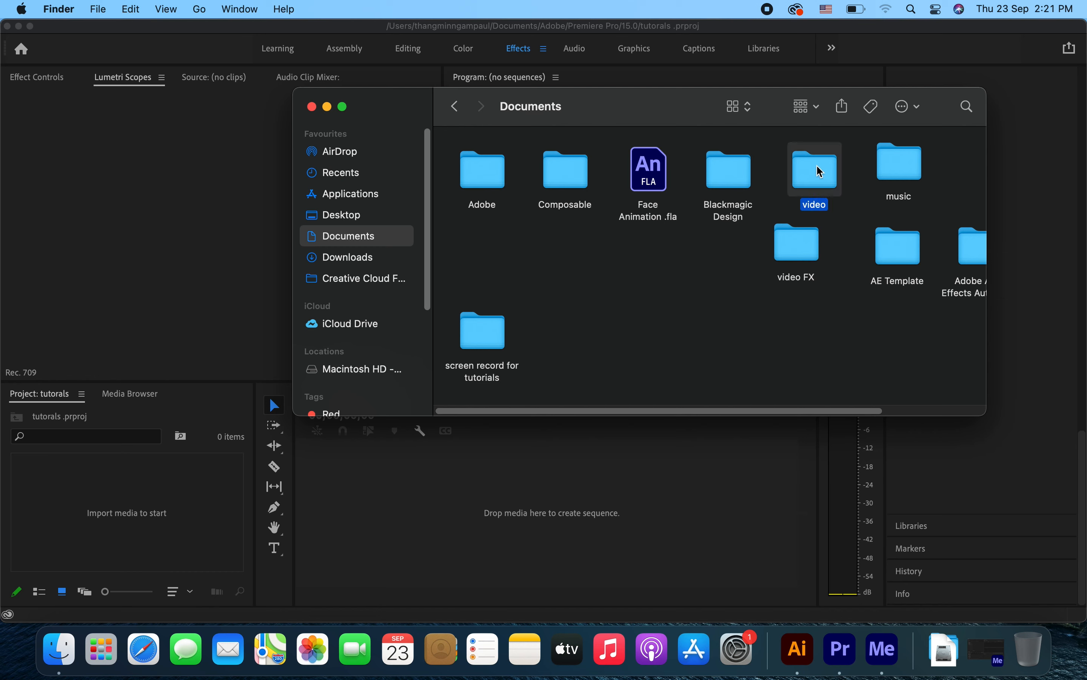
pyautogui.doubleClick(812, 165)
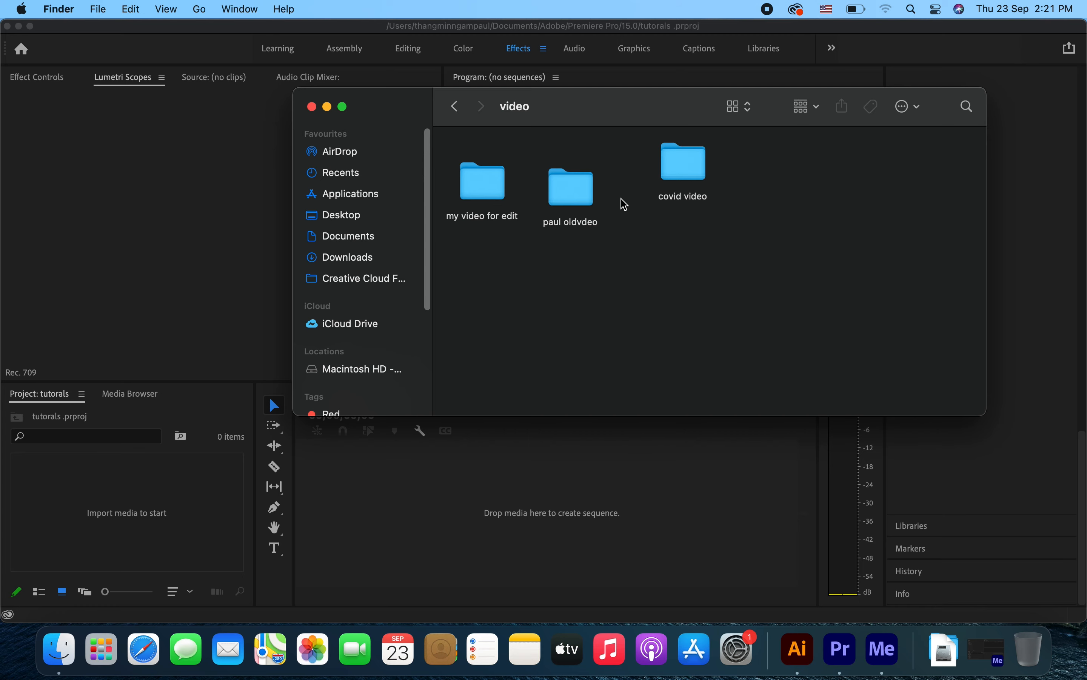
pyautogui.doubleClick(481, 185)
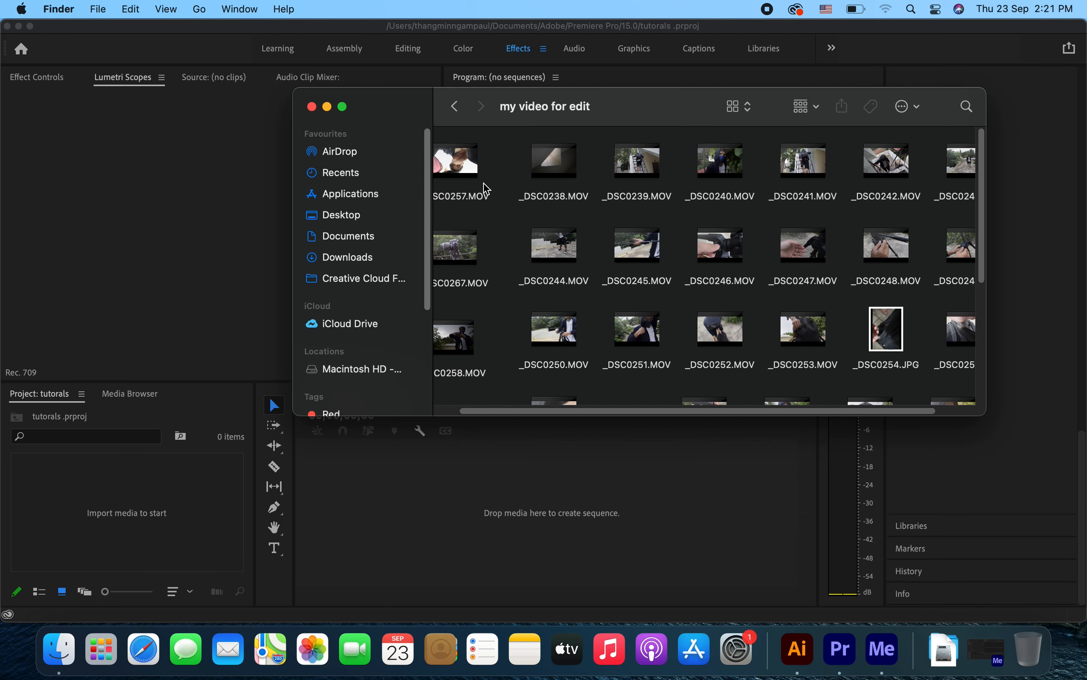
pyautogui.moveTo(714, 167)
pyautogui.moveTo(638, 203); pyautogui.dragTo(728, 166)
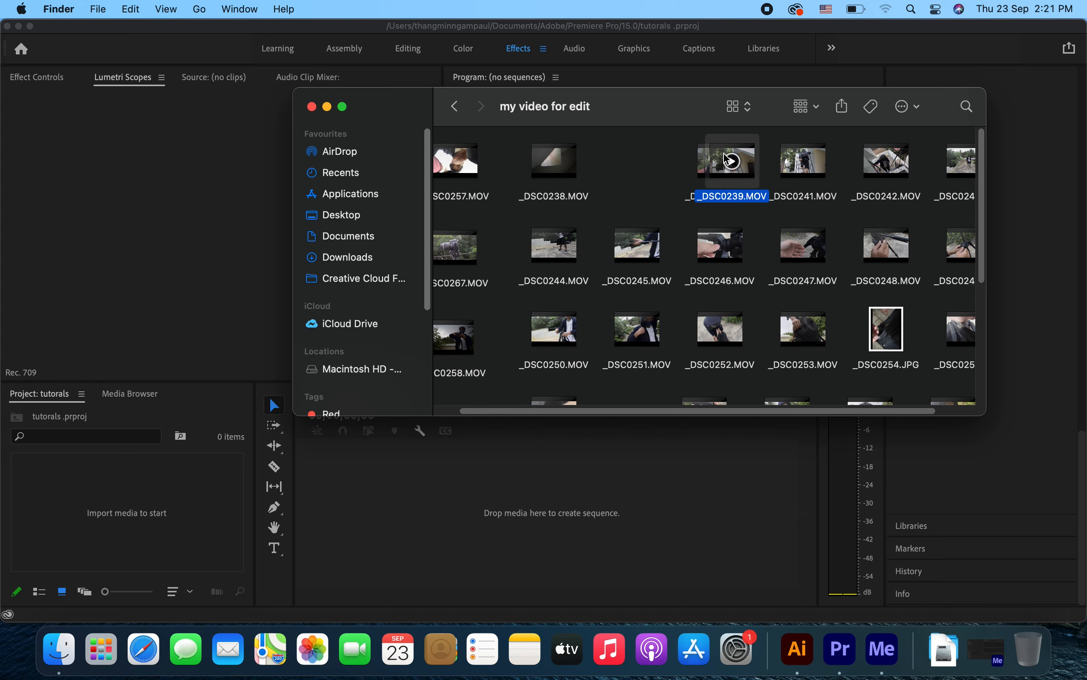
pyautogui.moveTo(746, 210); pyautogui.dragTo(86, 496)
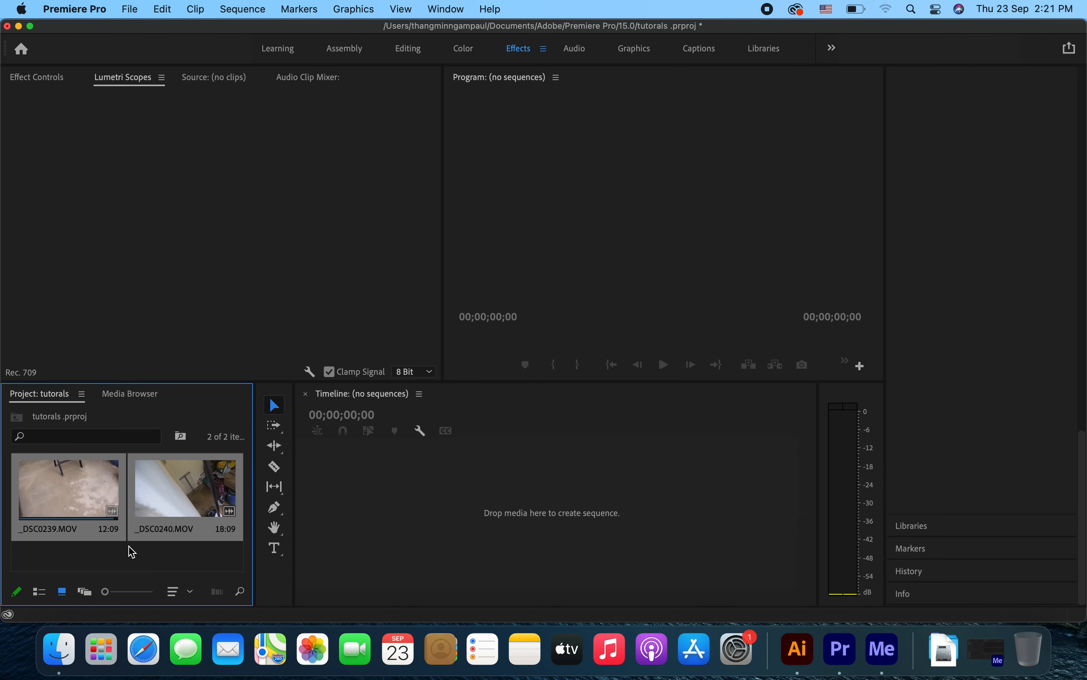
pyautogui.click(138, 564)
pyautogui.rightClick(145, 562)
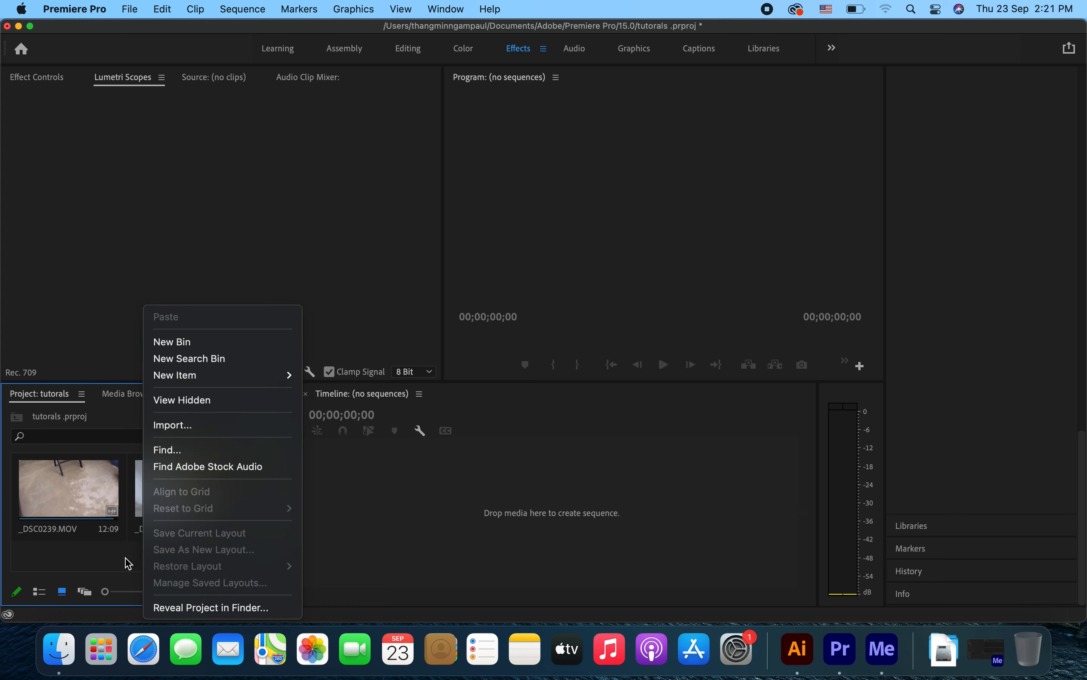
pyautogui.click(227, 429)
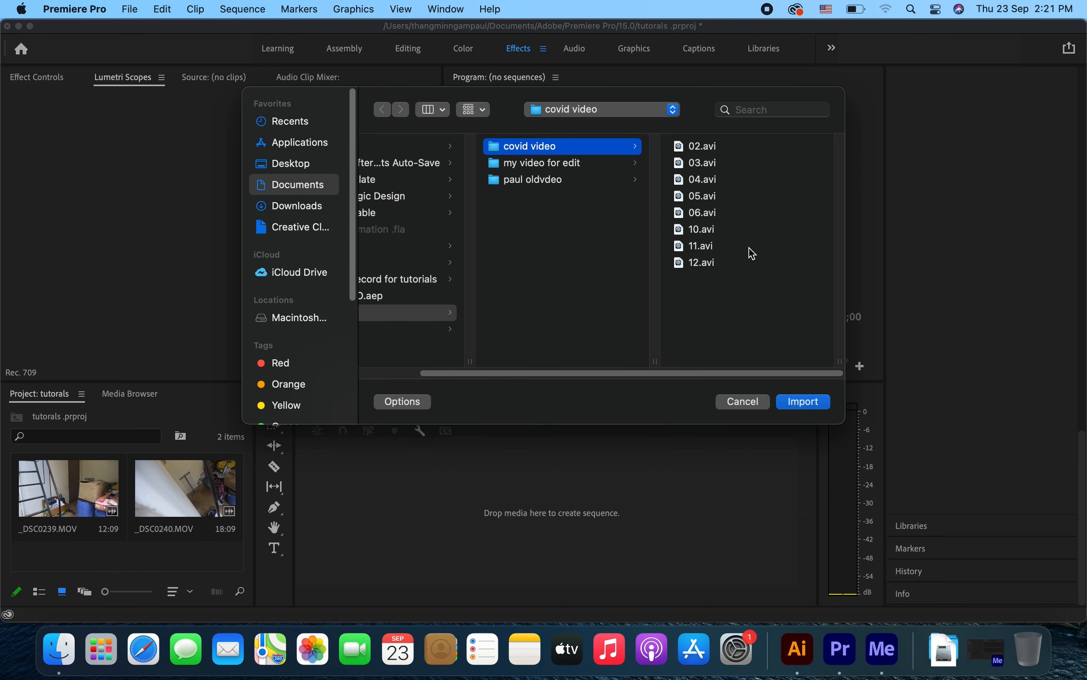
pyautogui.click(742, 402)
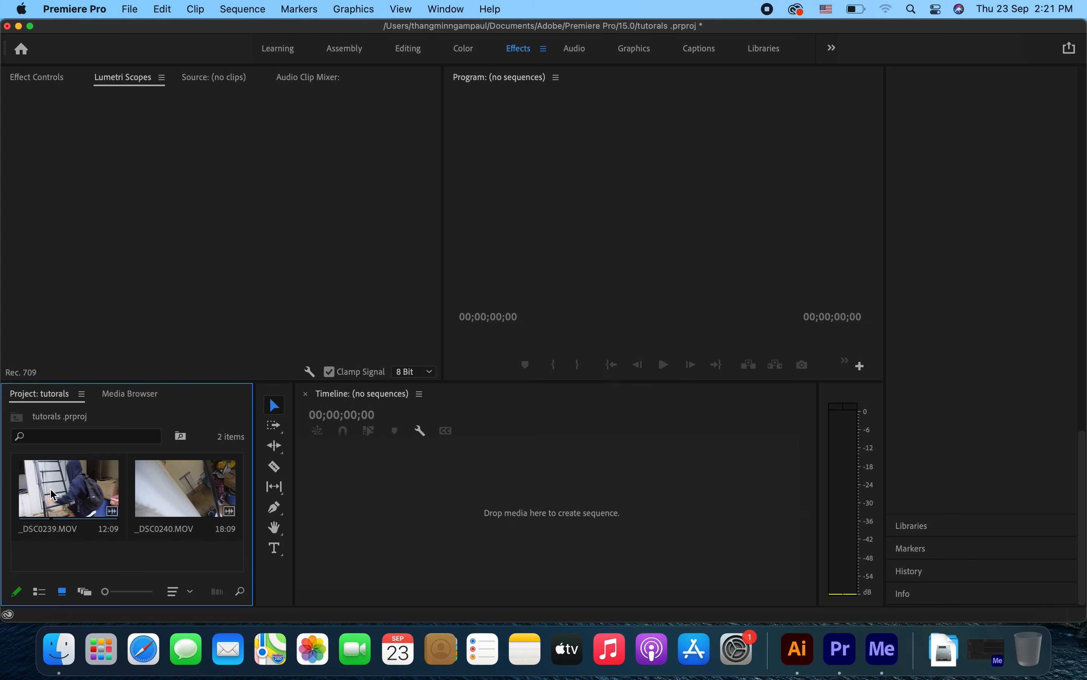
# Create a sequence from _DSC0239.MOV and move its clip along V1 to start at about 33 seconds
pyautogui.moveTo(67, 490); pyautogui.dragTo(458, 495)
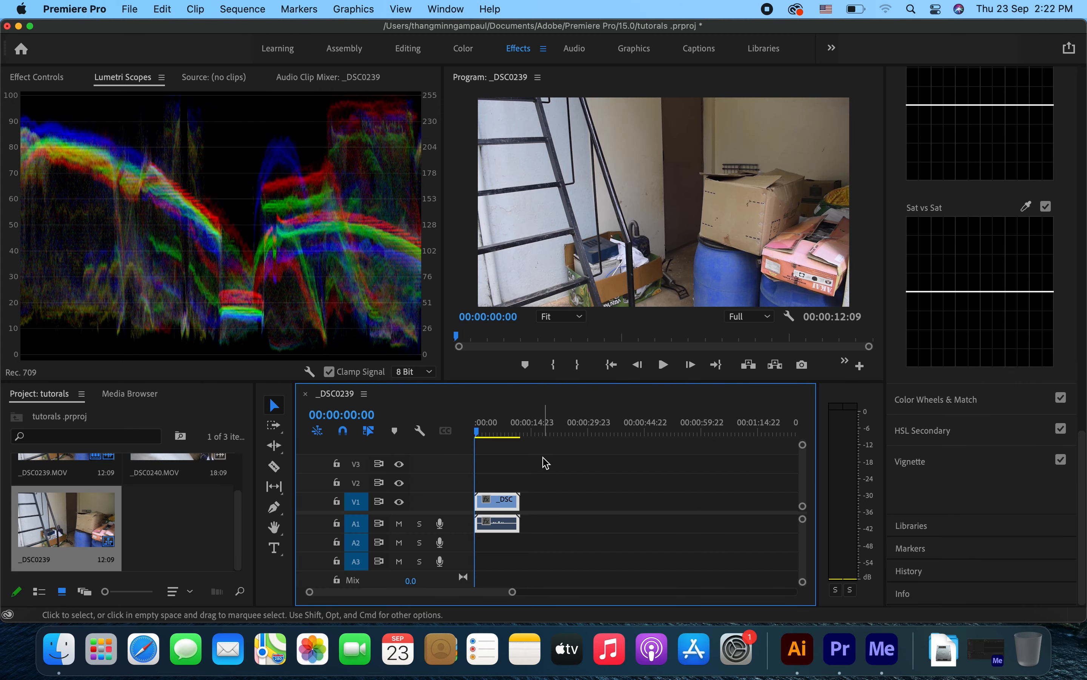
pyautogui.moveTo(477, 435)
pyautogui.mouseDown()
pyautogui.moveTo(497, 439)
pyautogui.moveTo(476, 439)
pyautogui.mouseUp()
pyautogui.moveTo(487, 506); pyautogui.dragTo(610, 520)
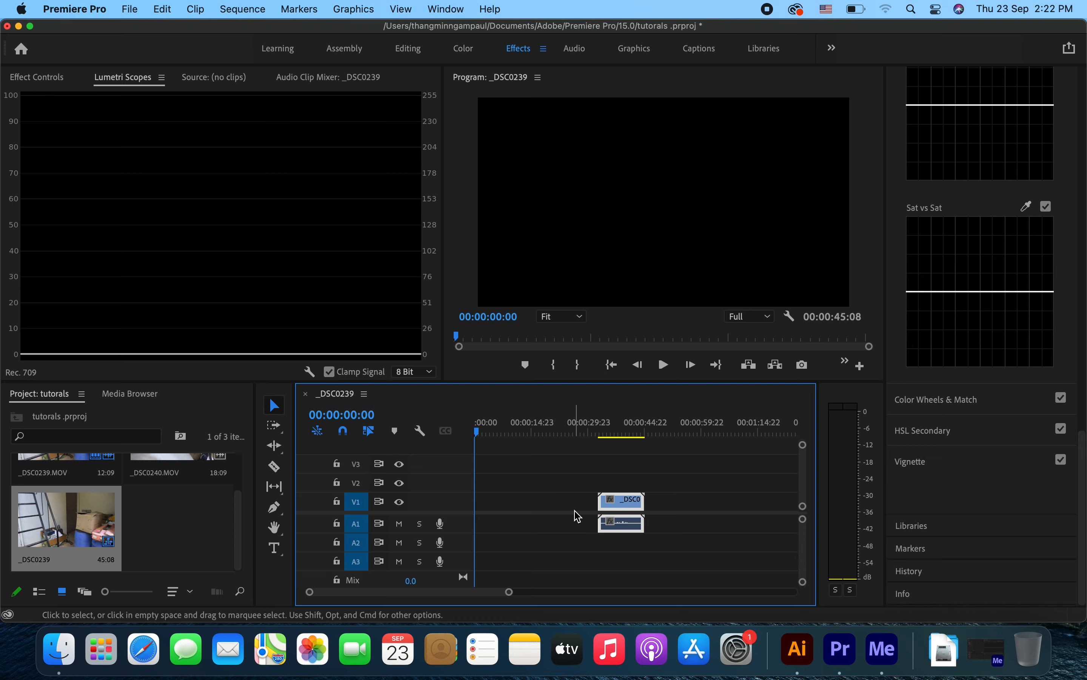
pyautogui.click(538, 498)
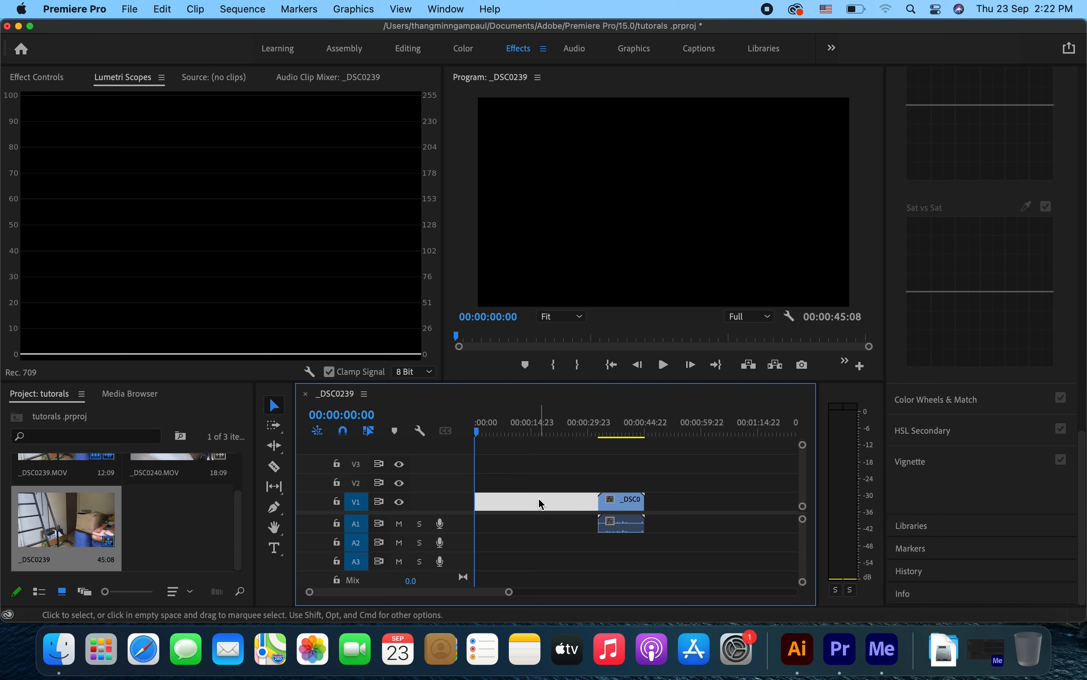
# Open _DSC0240.MOV in the Source monitor and mark In at 00:00:04:19 and Out at 00:00:07:18
pyautogui.click(160, 522)
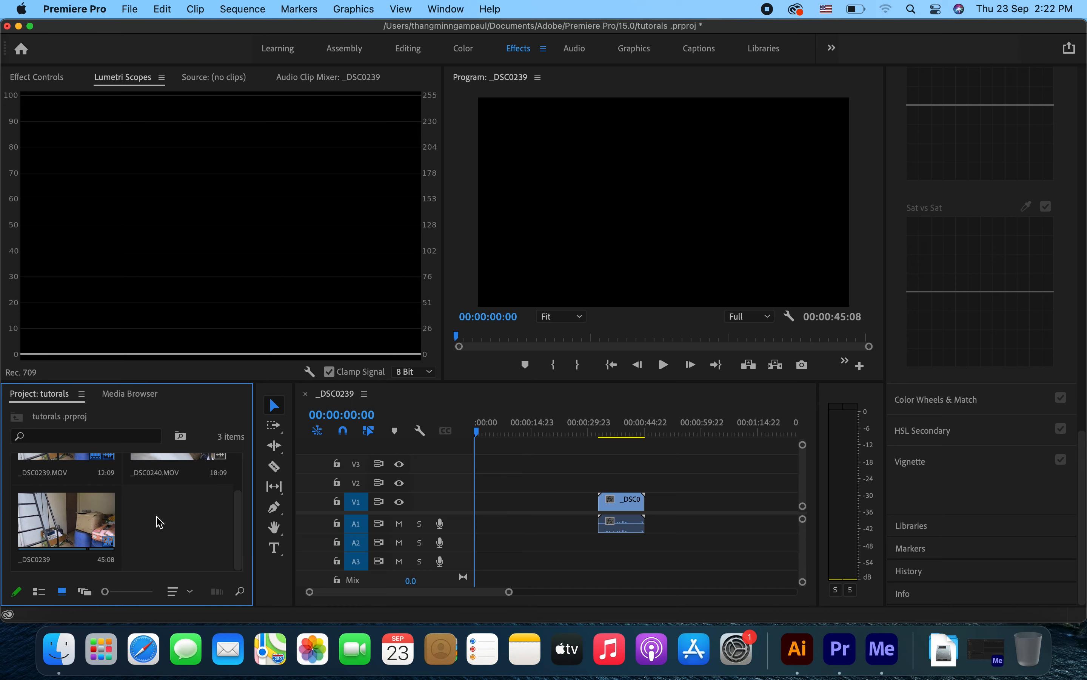
pyautogui.scroll(3, 160, 522)
pyautogui.click(175, 479)
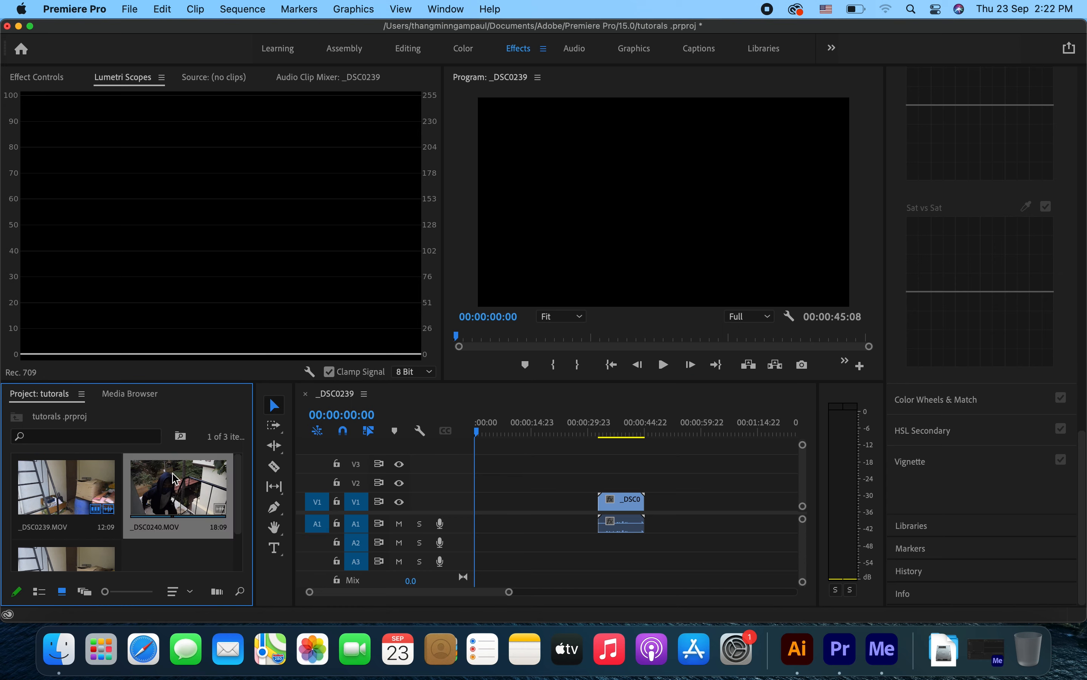
pyautogui.doubleClick(176, 493)
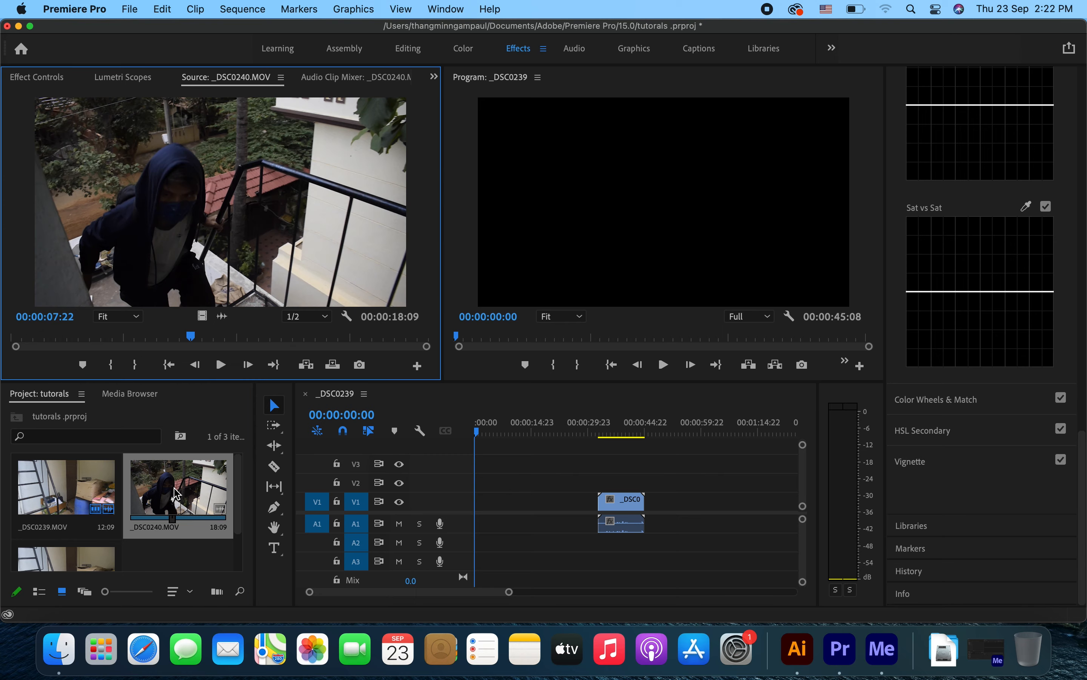
pyautogui.moveTo(195, 343); pyautogui.dragTo(126, 346)
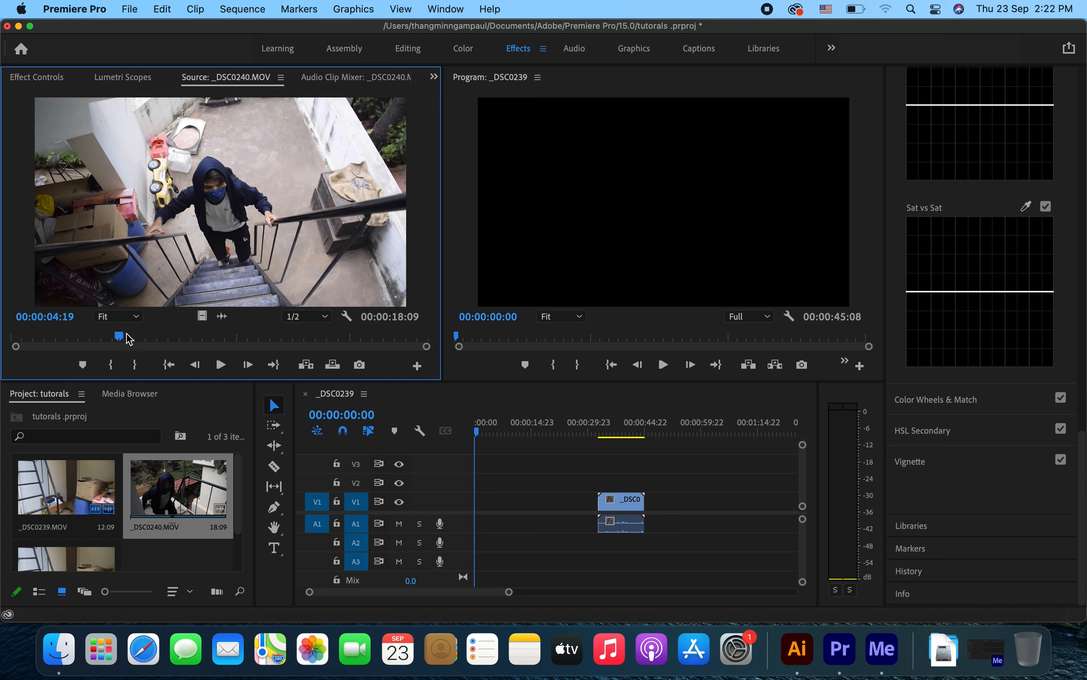
pyautogui.press('i')
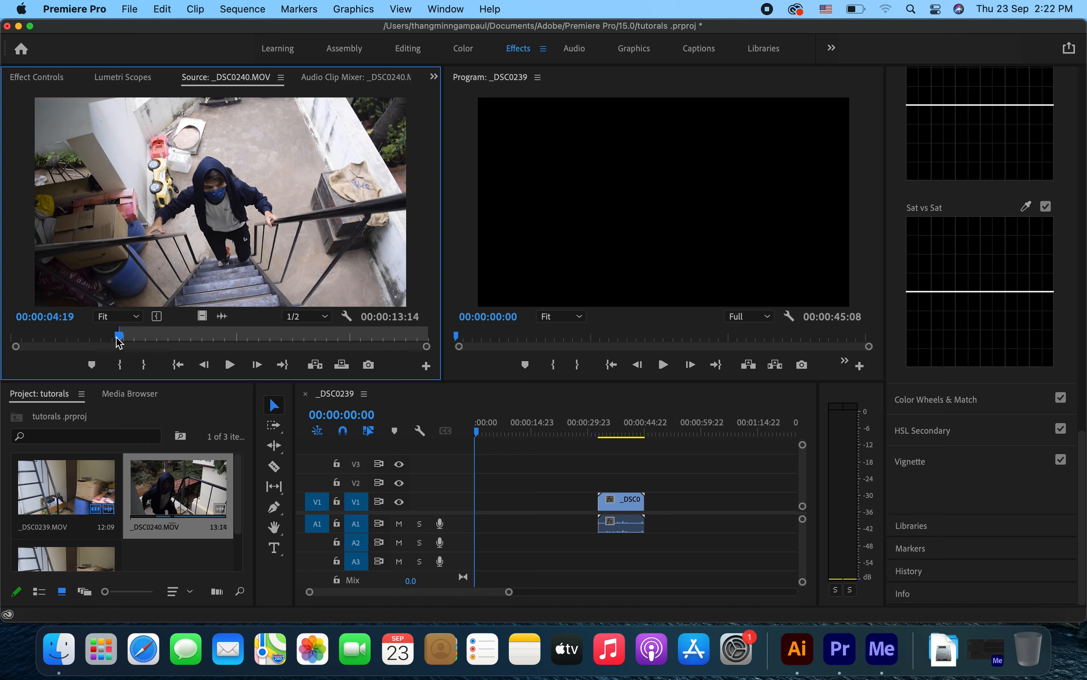
pyautogui.moveTo(120, 342); pyautogui.dragTo(189, 342)
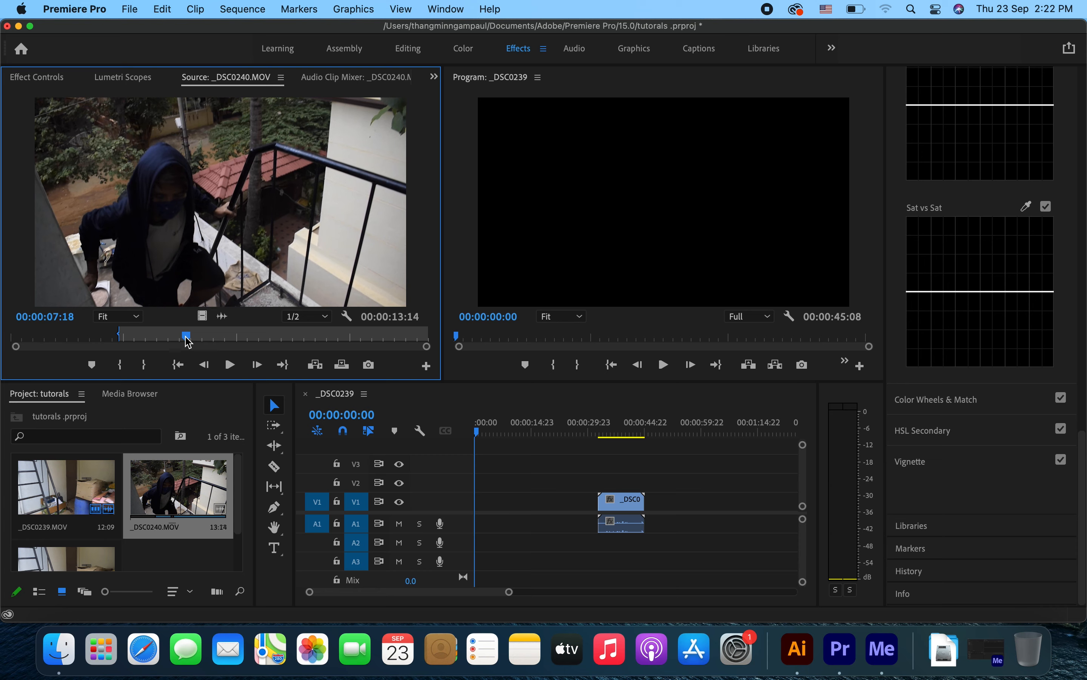
pyautogui.press('o')
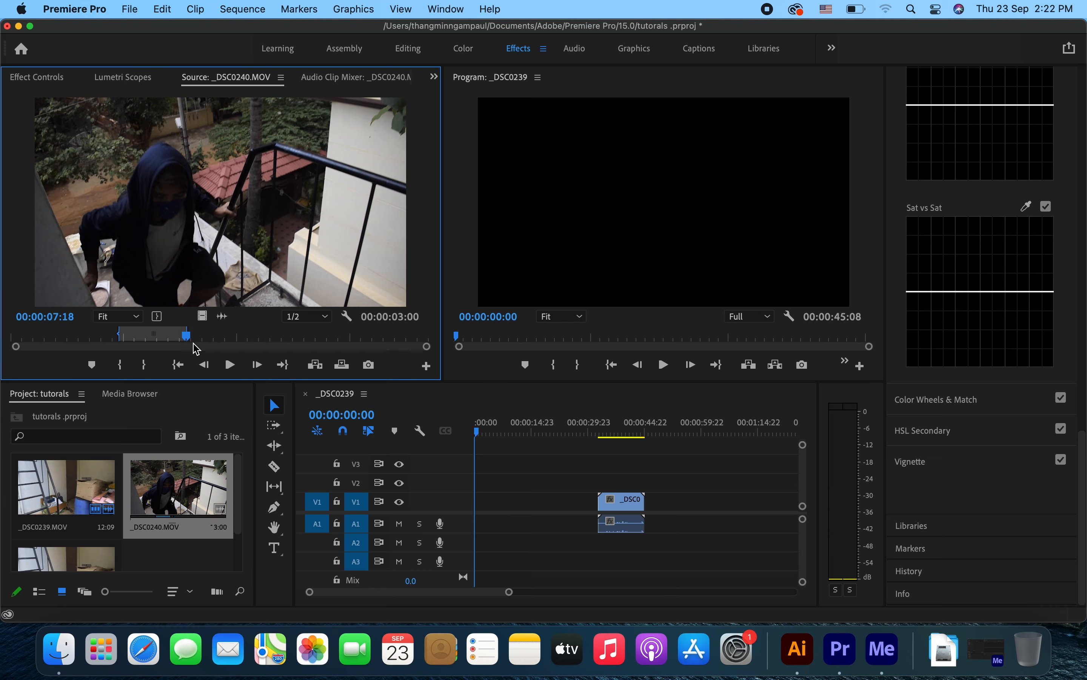
pyautogui.moveTo(189, 341); pyautogui.dragTo(149, 342)
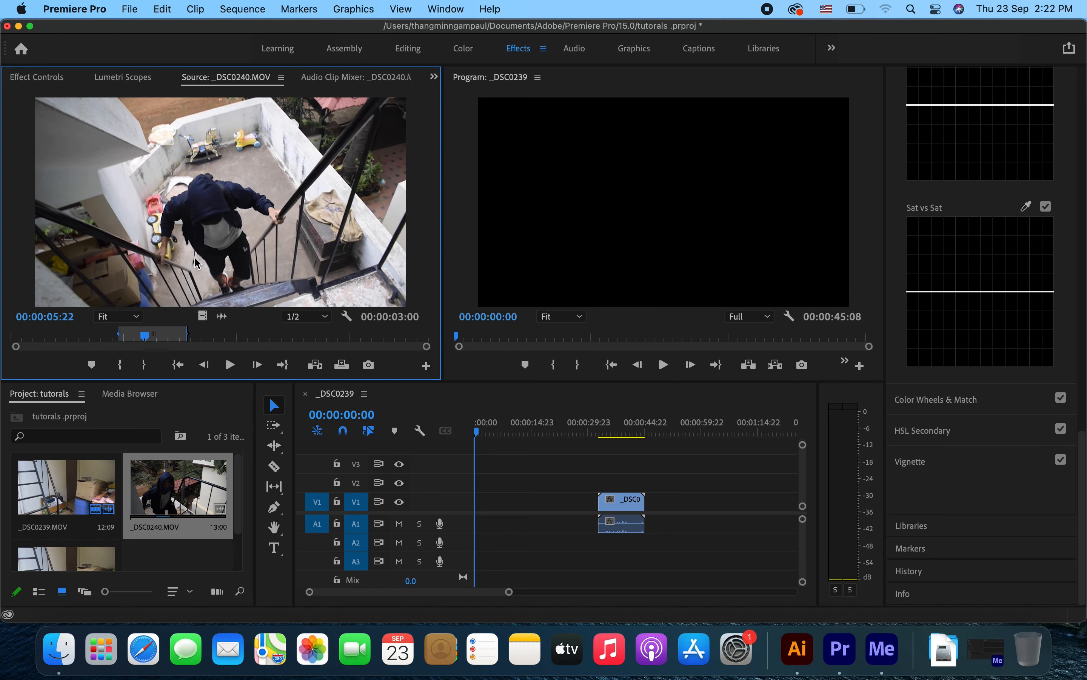
# Place only the video of the marked _DSC0240.MOV range on V2 at the sequence start and play it briefly
pyautogui.moveTo(201, 314); pyautogui.dragTo(480, 483)
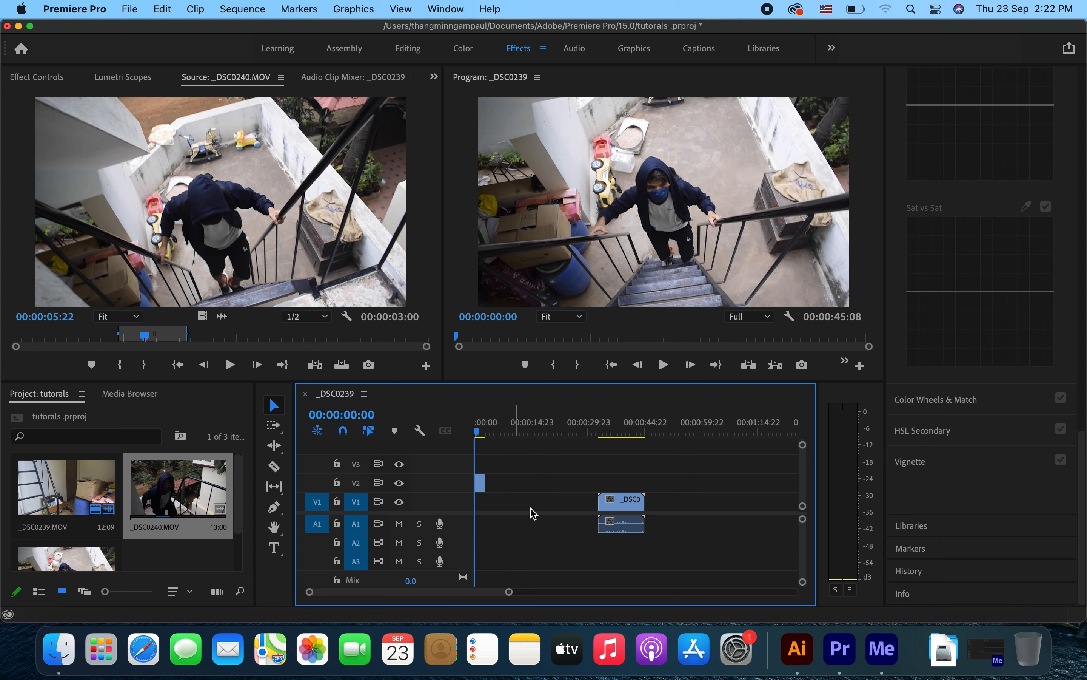
pyautogui.press('space')
pyautogui.press('space')
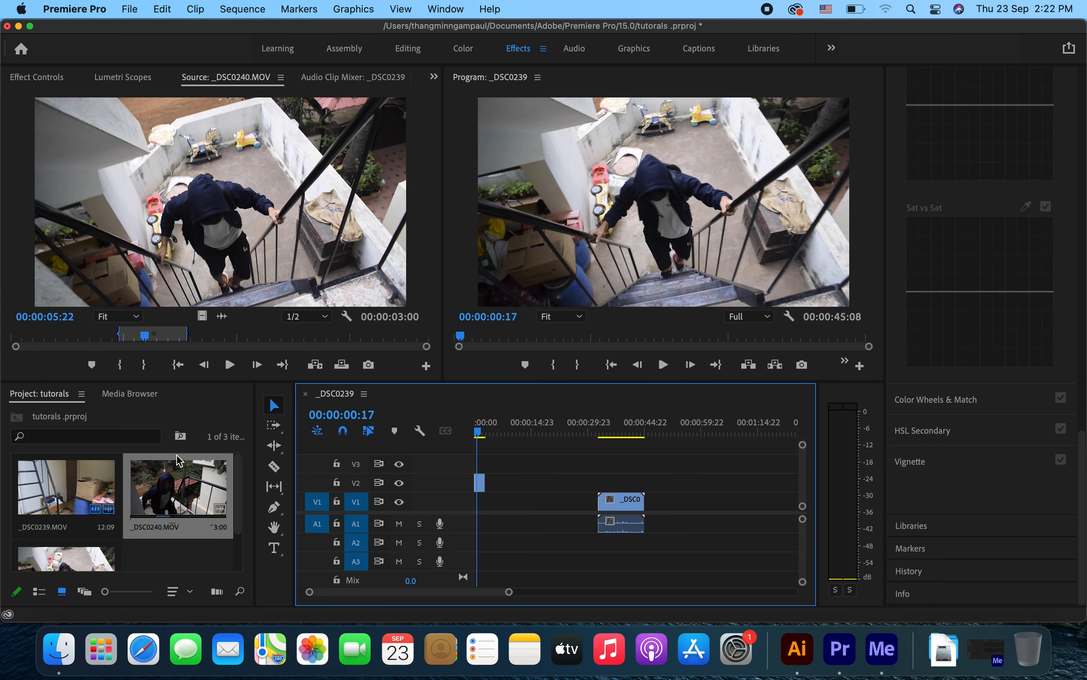
# Try placing the marked _DSC0240.MOV range with its audio on V1 and A1, and remove the placed clip
pyautogui.moveTo(345, 519); pyautogui.dragTo(506, 517)
pyautogui.moveTo(486, 429); pyautogui.dragTo(504, 432)
pyautogui.click(509, 520)
pyautogui.press('Delete')
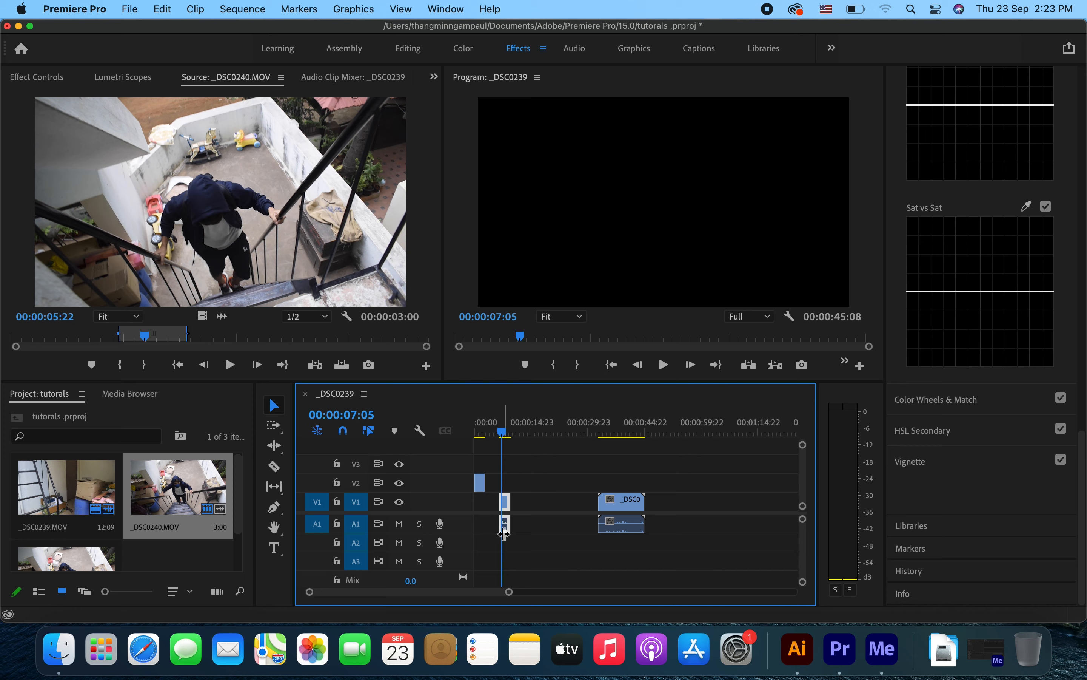
pyautogui.press('Home')
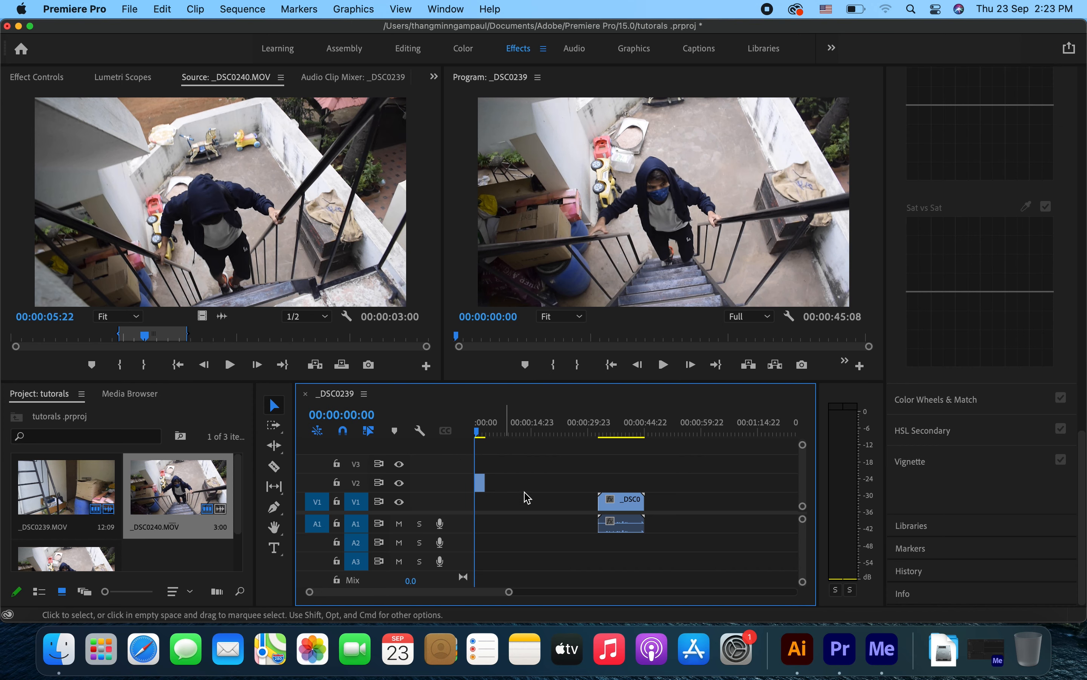
pyautogui.click(545, 496)
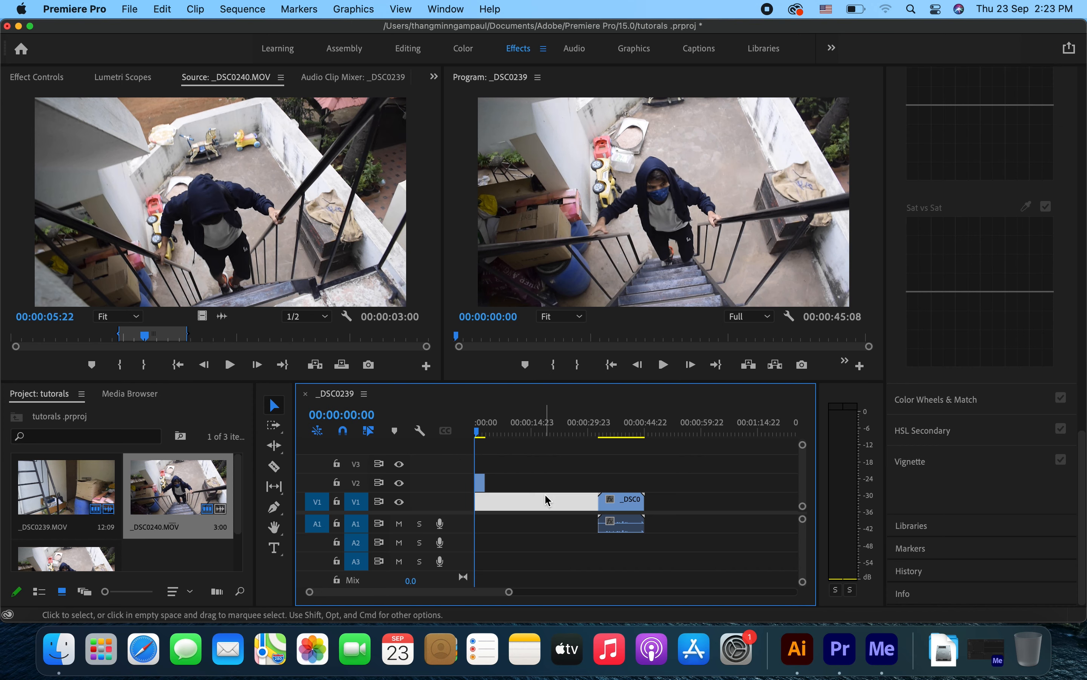
# Delete the _DSC0239 clip with its audio from the timeline and open _DSC0239.MOV in the Source monitor
pyautogui.click(245, 198)
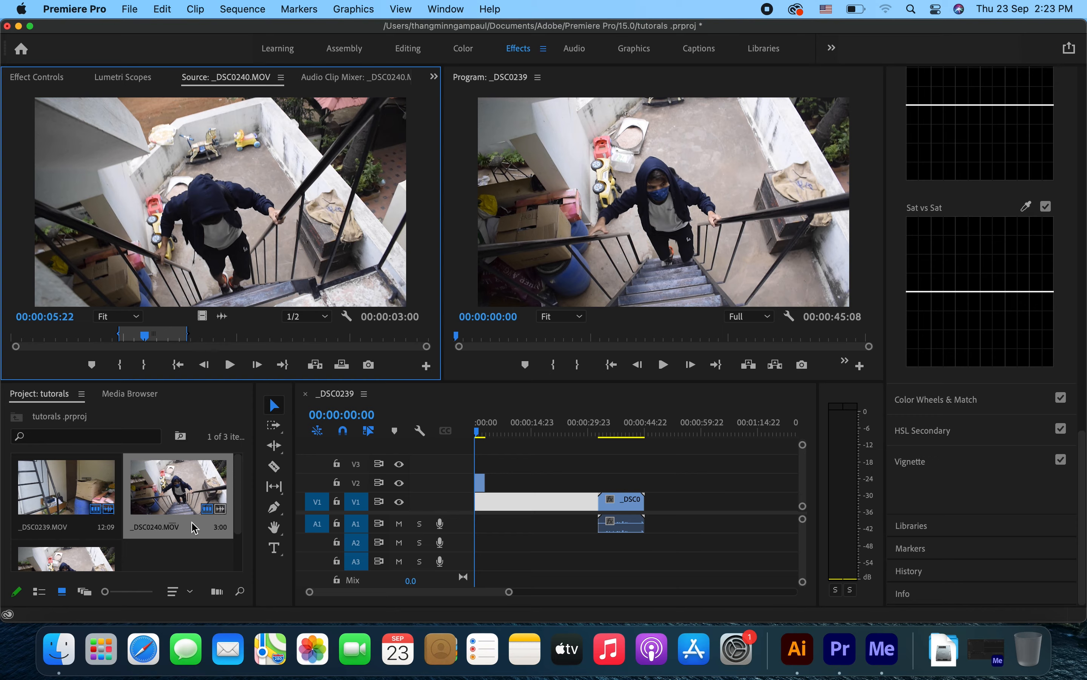
pyautogui.click(133, 555)
pyautogui.moveTo(593, 481); pyautogui.dragTo(665, 528)
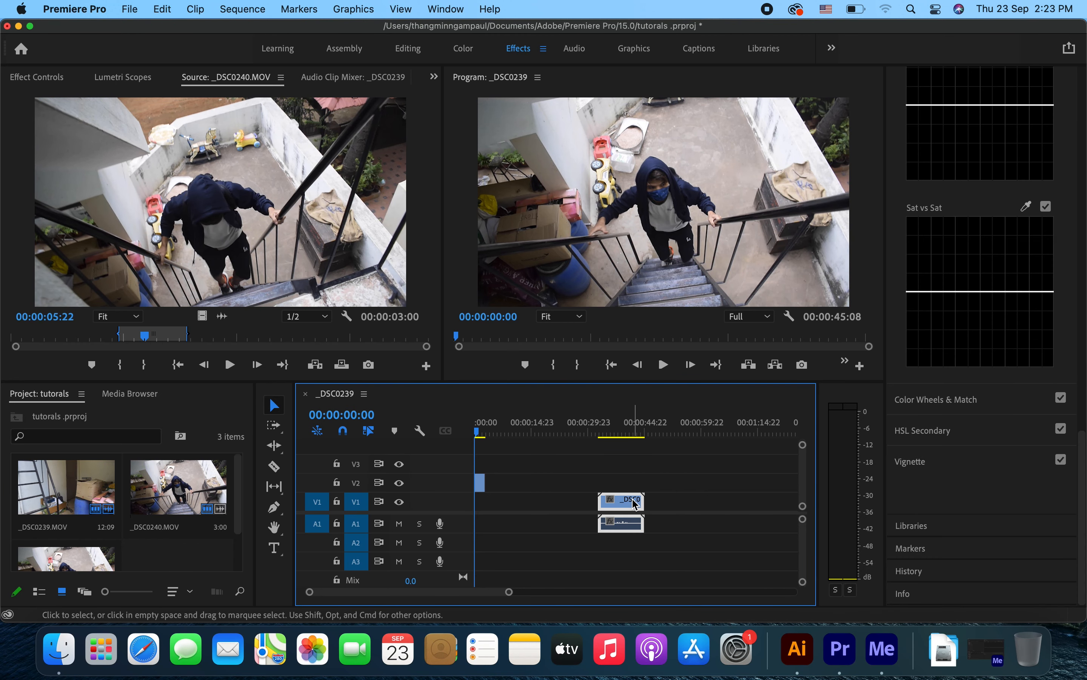
pyautogui.press('Delete')
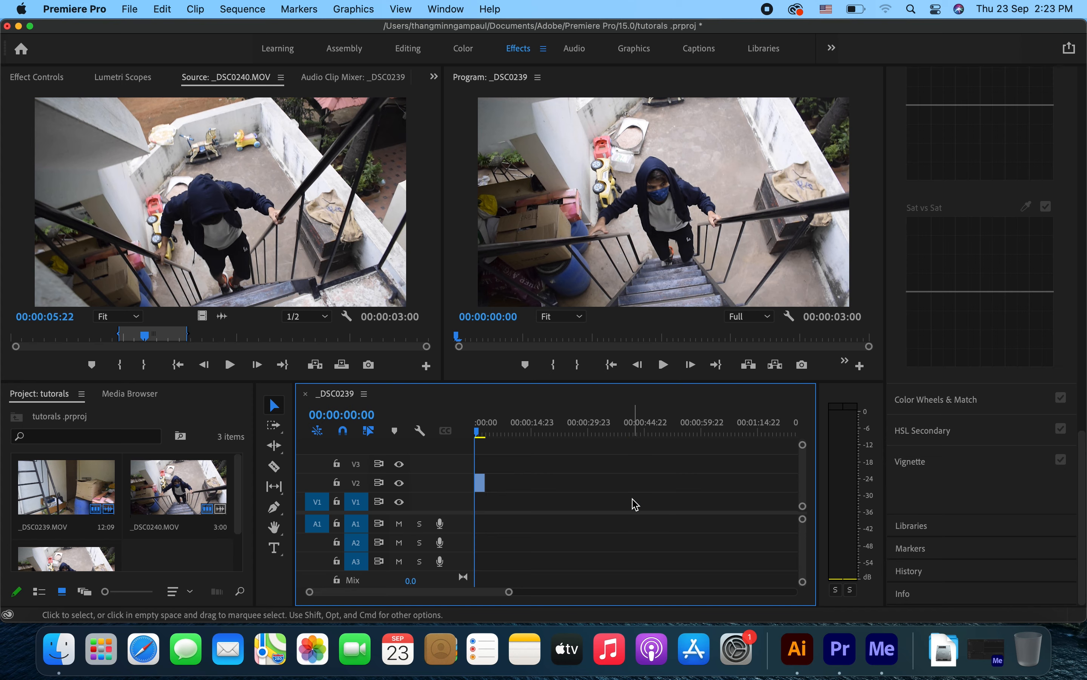
pyautogui.click(45, 478)
pyautogui.doubleClick(45, 478)
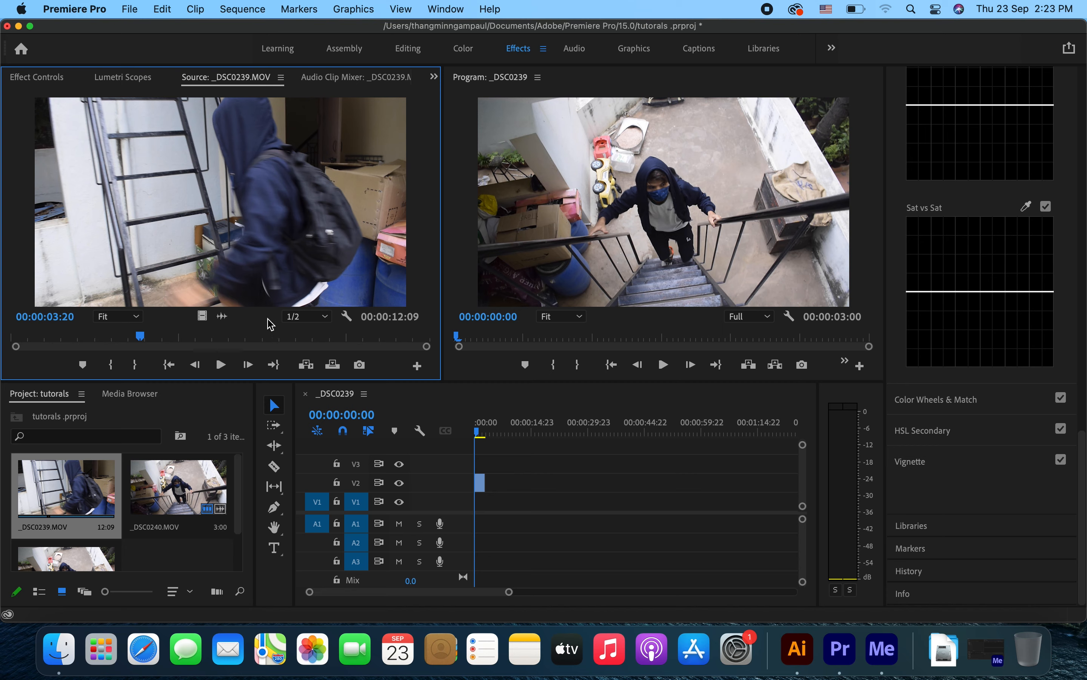
# Try adding the whole _DSC0239.MOV with video and audio to V1 and A1, and delete it from the timeline
pyautogui.moveTo(234, 197); pyautogui.dragTo(557, 503)
pyautogui.moveTo(562, 423); pyautogui.dragTo(549, 425)
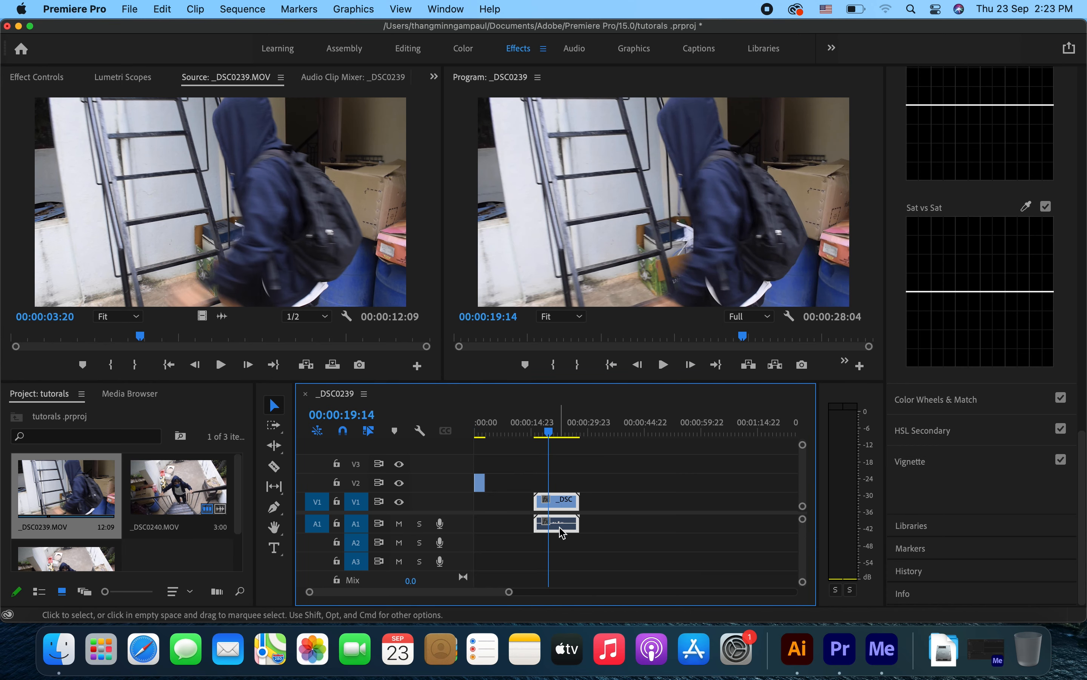
pyautogui.moveTo(605, 479); pyautogui.dragTo(527, 558)
pyautogui.press('Delete')
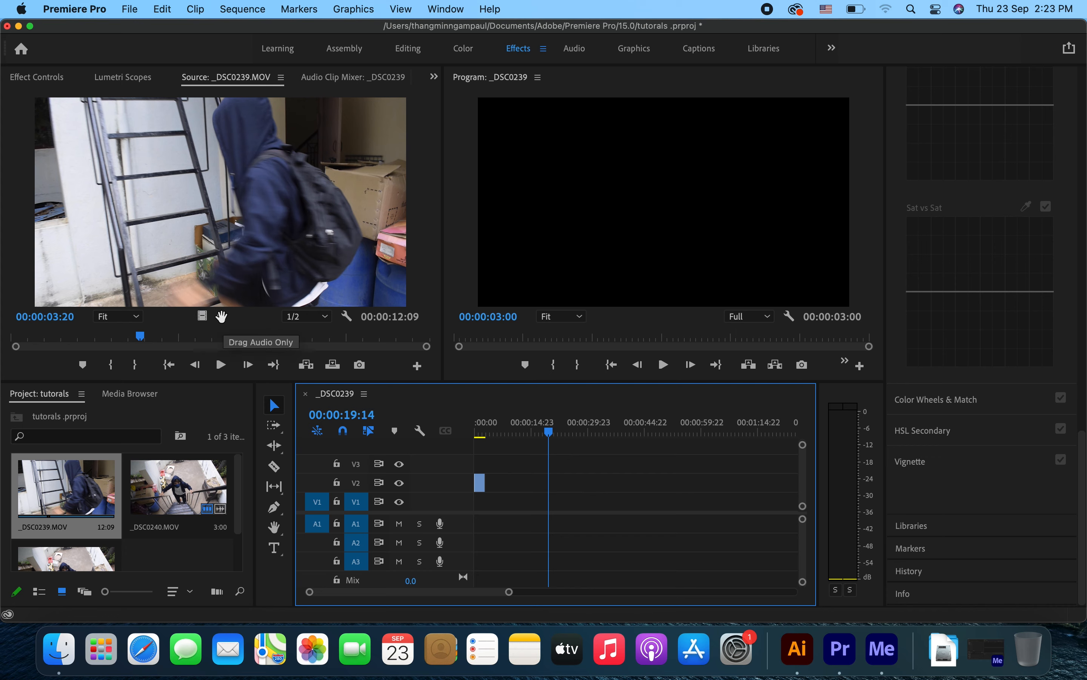
# Add only the audio of _DSC0239.MOV on A2 and only its video on V1, both starting at 00:00:03:00
pyautogui.moveTo(223, 317); pyautogui.dragTo(508, 550)
pyautogui.moveTo(551, 433)
pyautogui.mouseDown()
pyautogui.moveTo(463, 467)
pyautogui.moveTo(569, 446)
pyautogui.mouseUp()
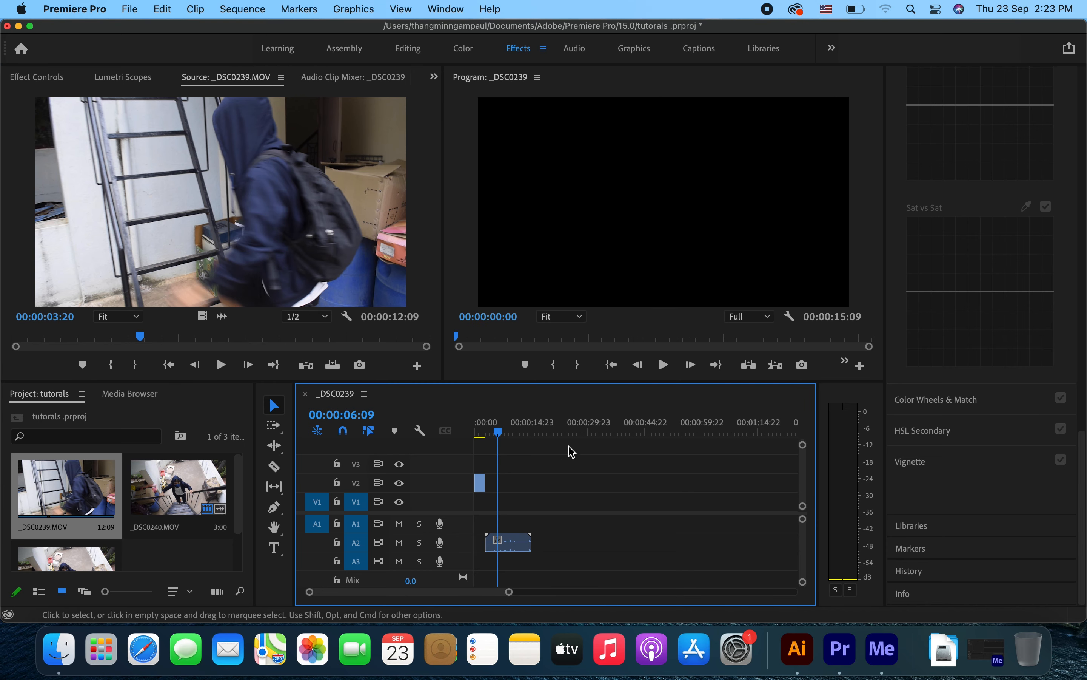
pyautogui.moveTo(203, 316); pyautogui.dragTo(503, 499)
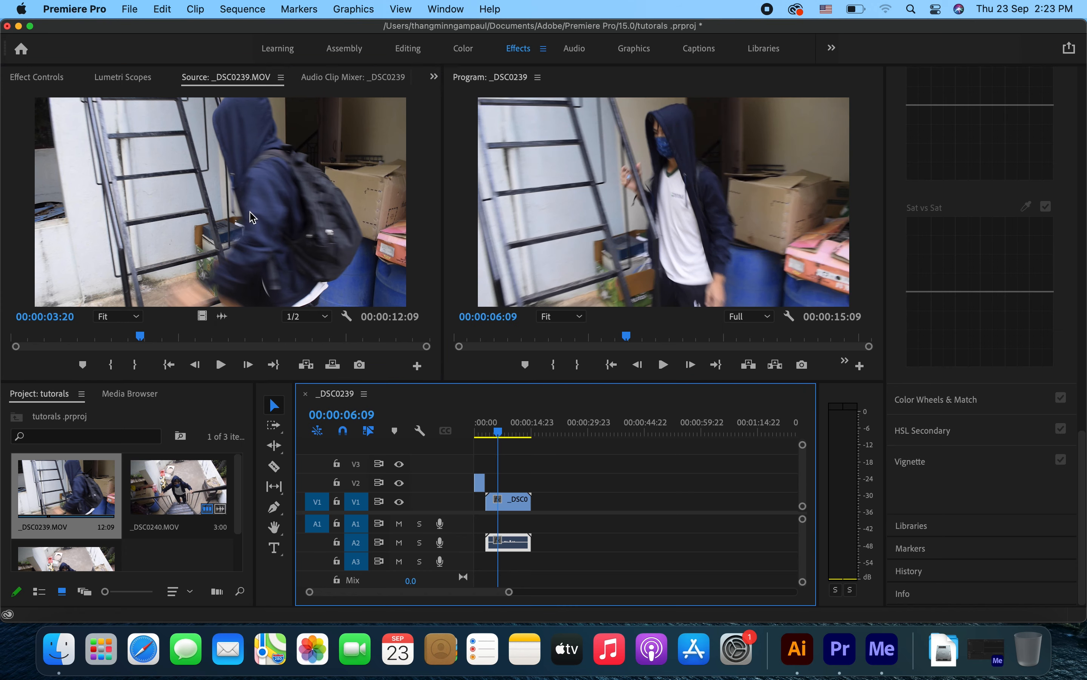
pyautogui.click(264, 222)
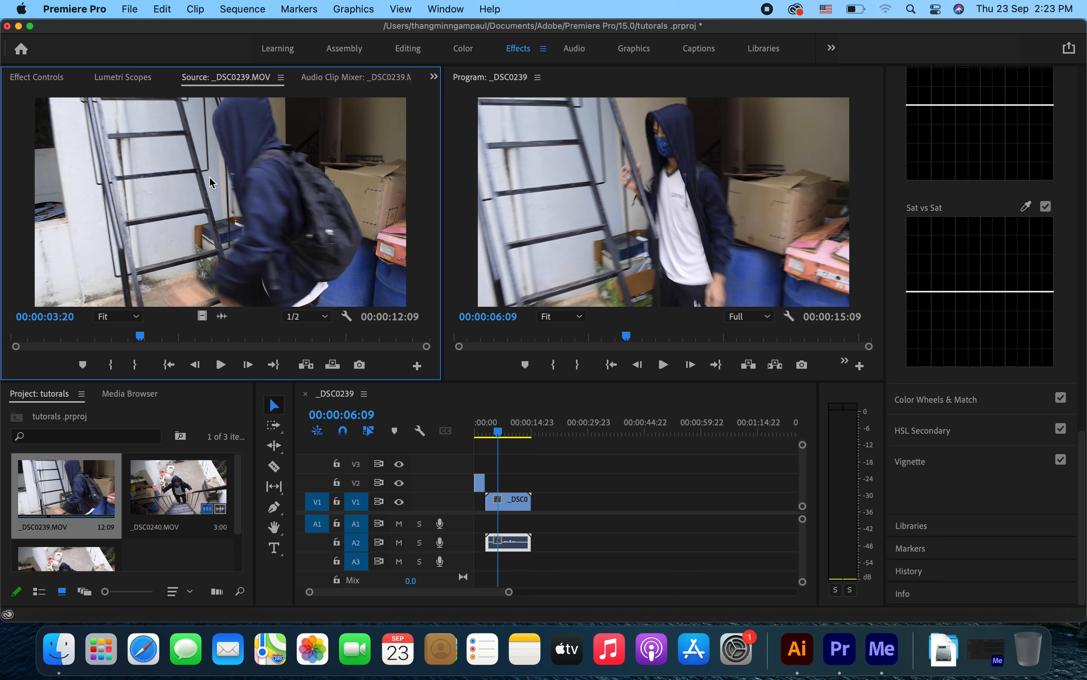
# Try placing _DSC0239.MOV with its audio on V2 and A2 at about 00:00:27:23, and delete all clips from the timeline
pyautogui.moveTo(523, 399); pyautogui.dragTo(584, 482)
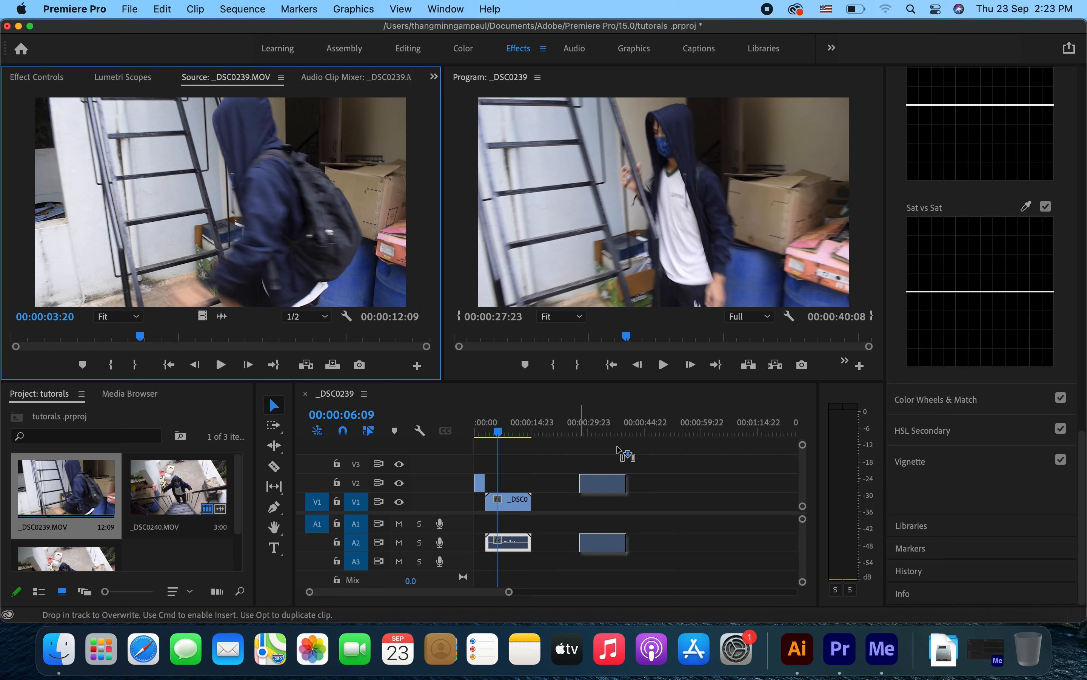
pyautogui.moveTo(587, 420); pyautogui.dragTo(602, 439)
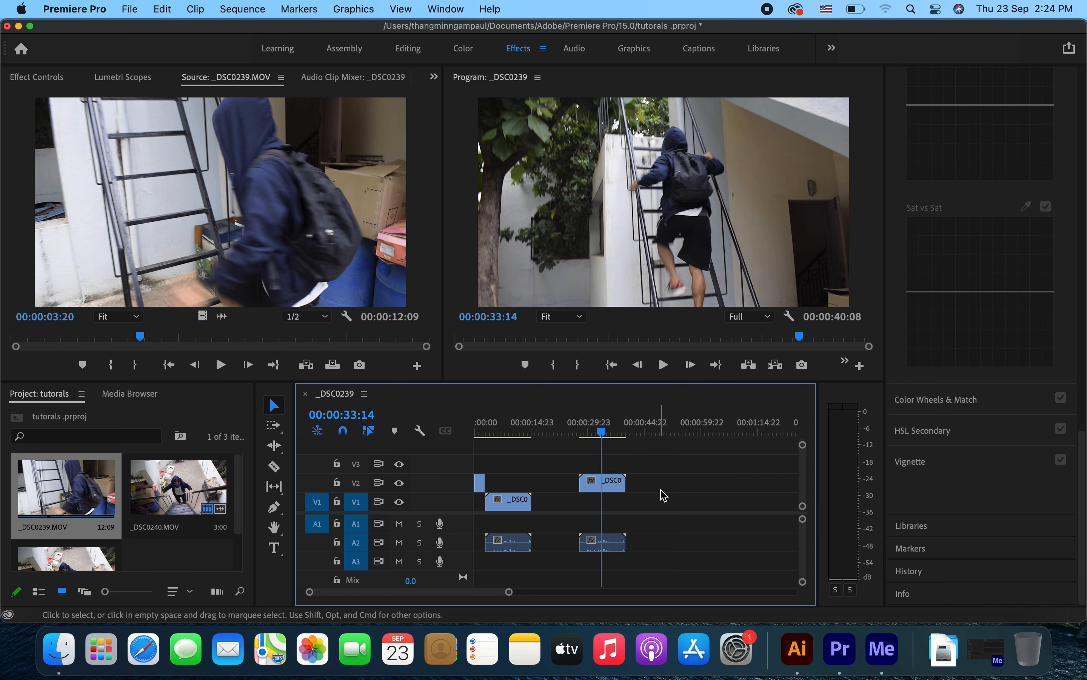
pyautogui.press('super+a')
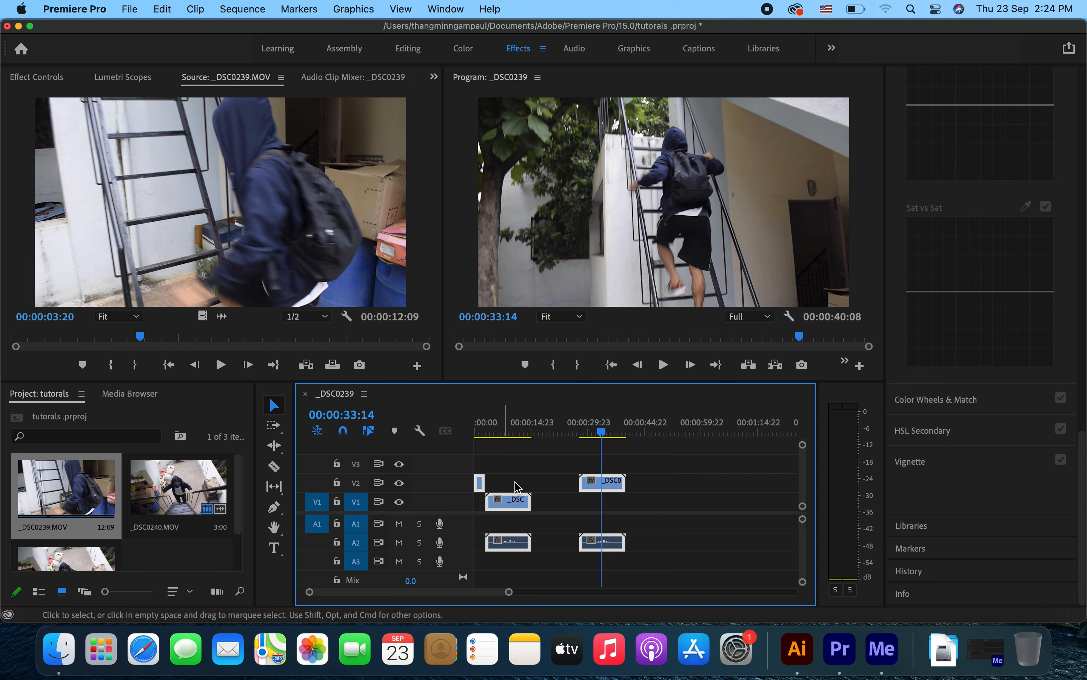
pyautogui.press('Delete')
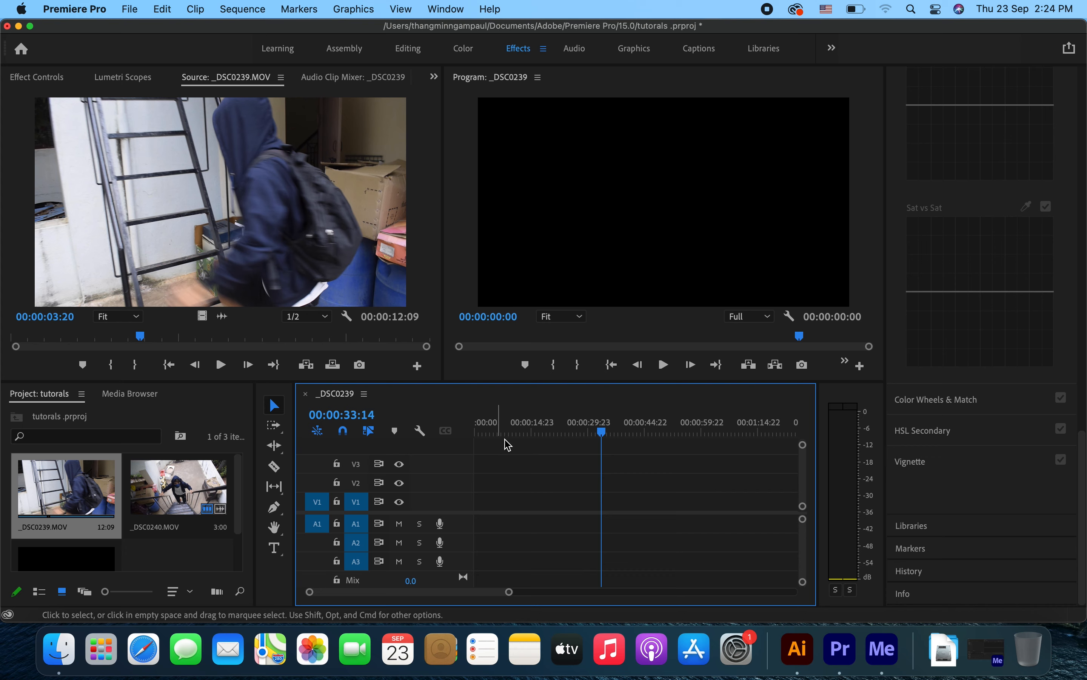
# Place _DSC0239.MOV with its audio on V2 and A2, starting at 00:00:00:14
pyautogui.moveTo(503, 432); pyautogui.dragTo(478, 431)
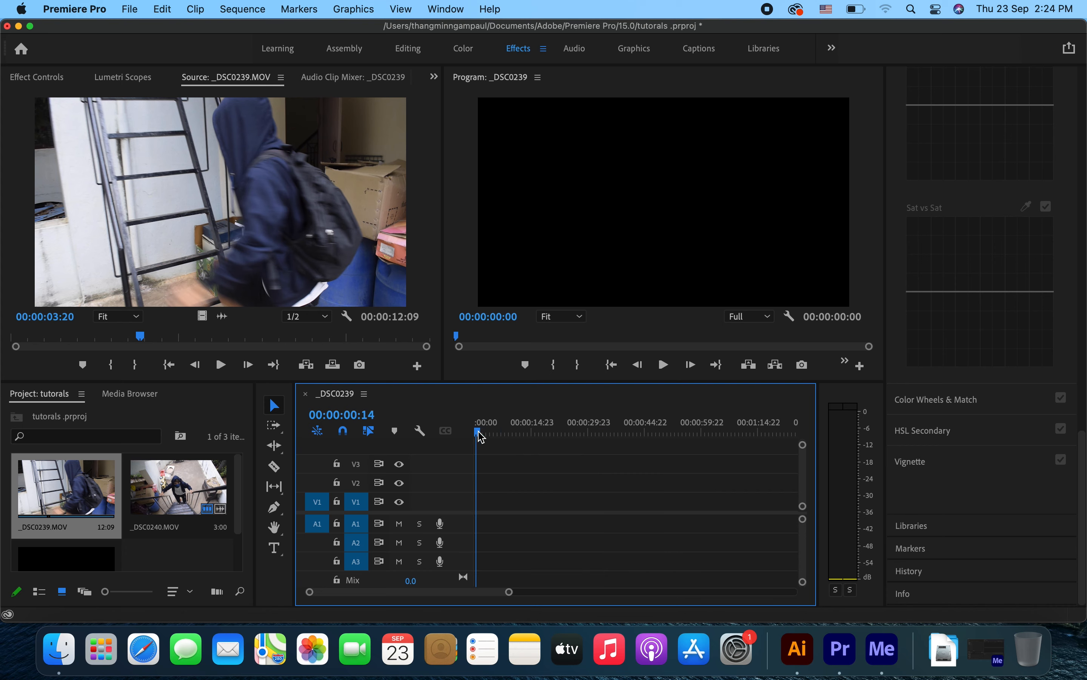
pyautogui.click(205, 549)
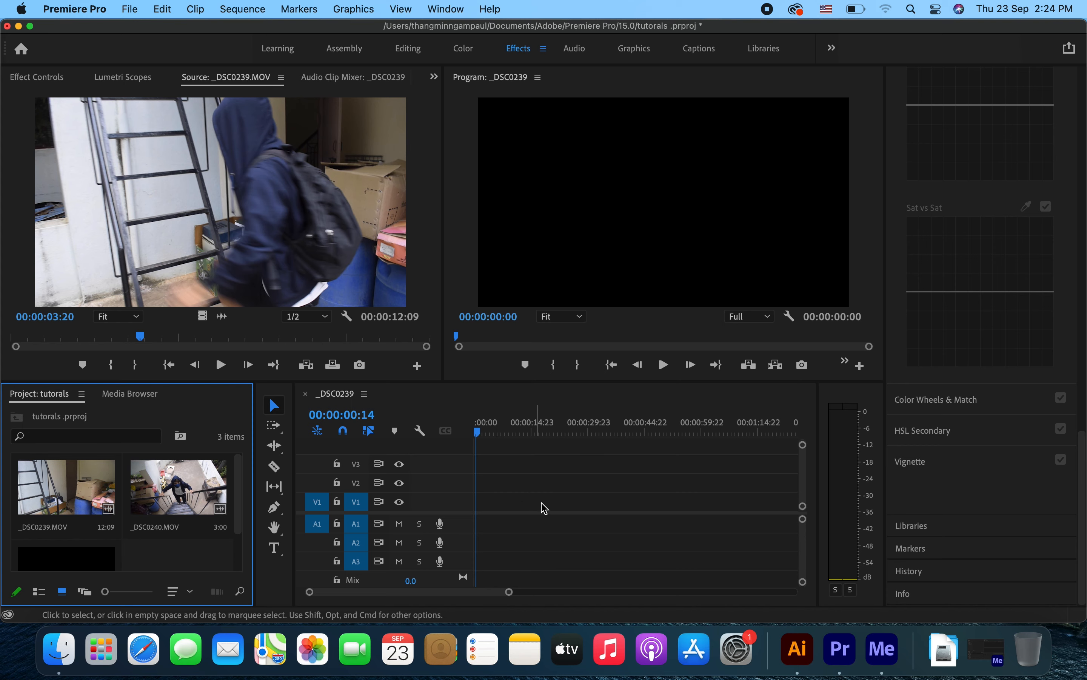
pyautogui.moveTo(63, 490); pyautogui.dragTo(477, 496)
pyautogui.moveTo(475, 425); pyautogui.dragTo(497, 439)
pyautogui.click(571, 484)
pyautogui.click(501, 482)
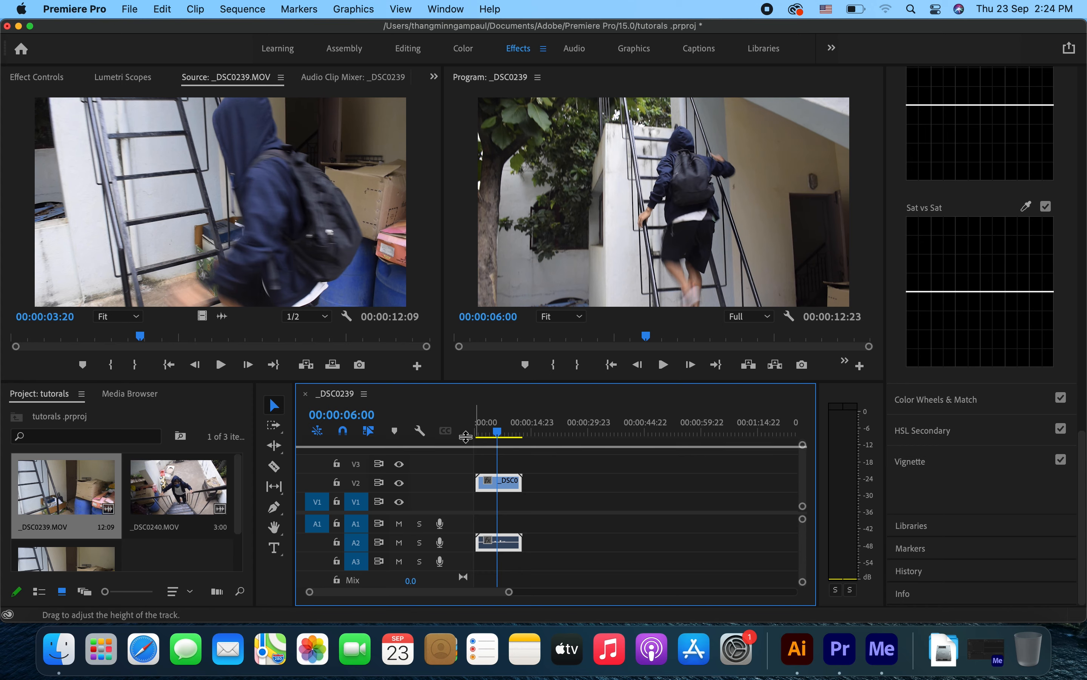
# Enlarge the V2 track height to show the clip's thumbnail and the track's keyframe controls
pyautogui.scroll(3, 467, 432)
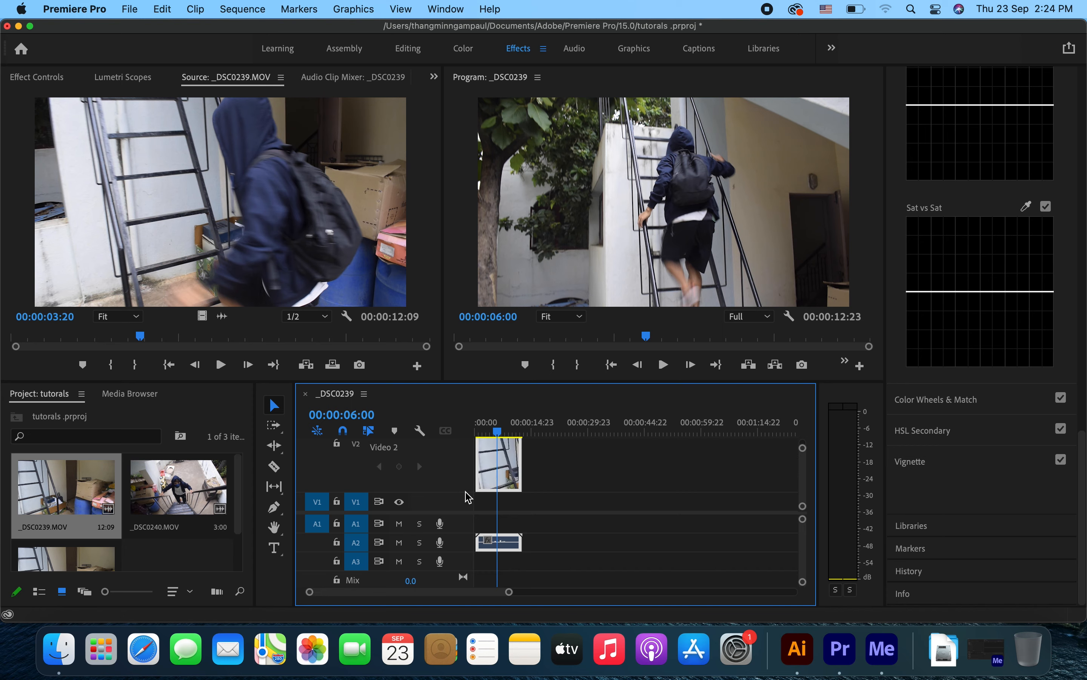
pyautogui.moveTo(458, 538); pyautogui.dragTo(458, 540)
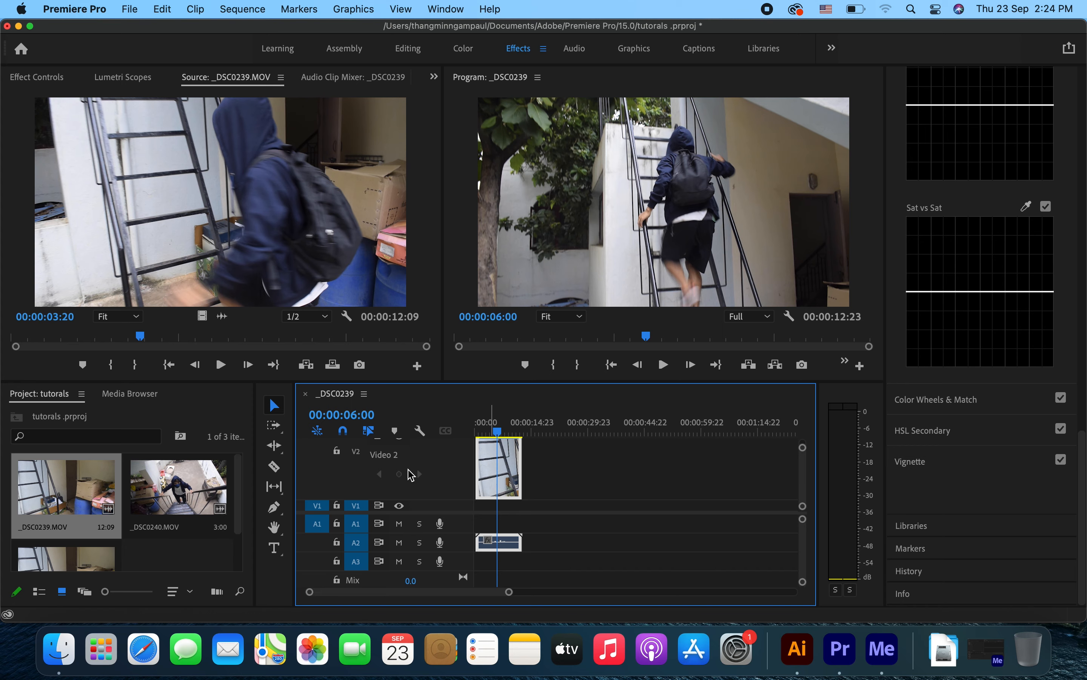
pyautogui.scroll(1, 424, 474)
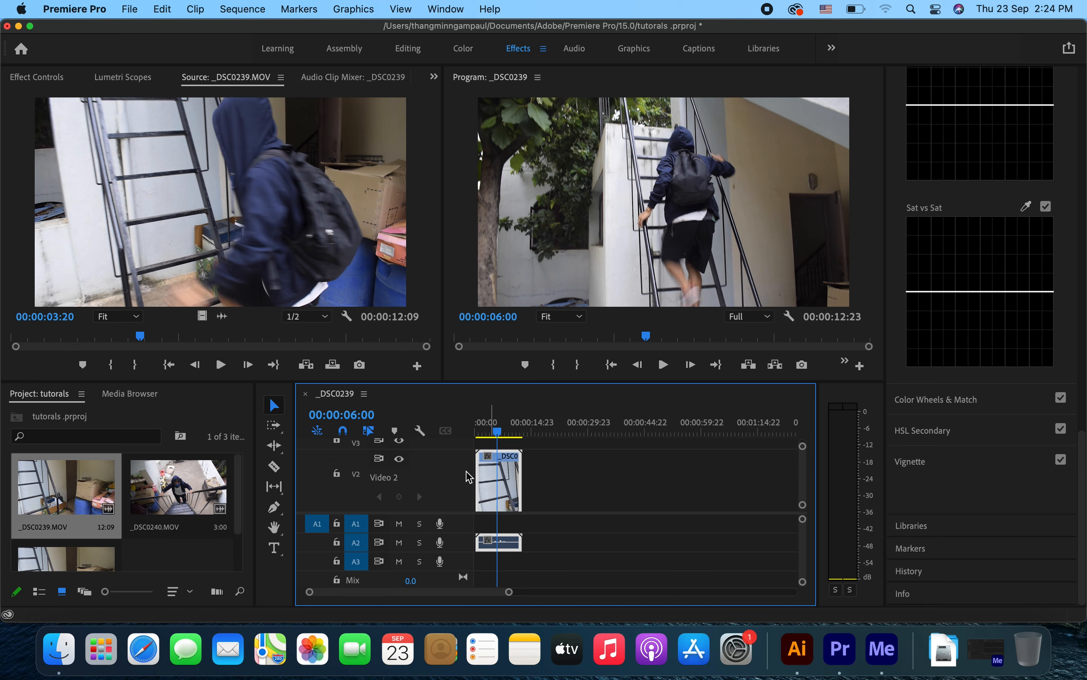
# Switch to the Editing workspace and enable opacity keyframing on the _DSC0239 clip at 00:00:02:00 with 100% opacity
pyautogui.click(482, 424)
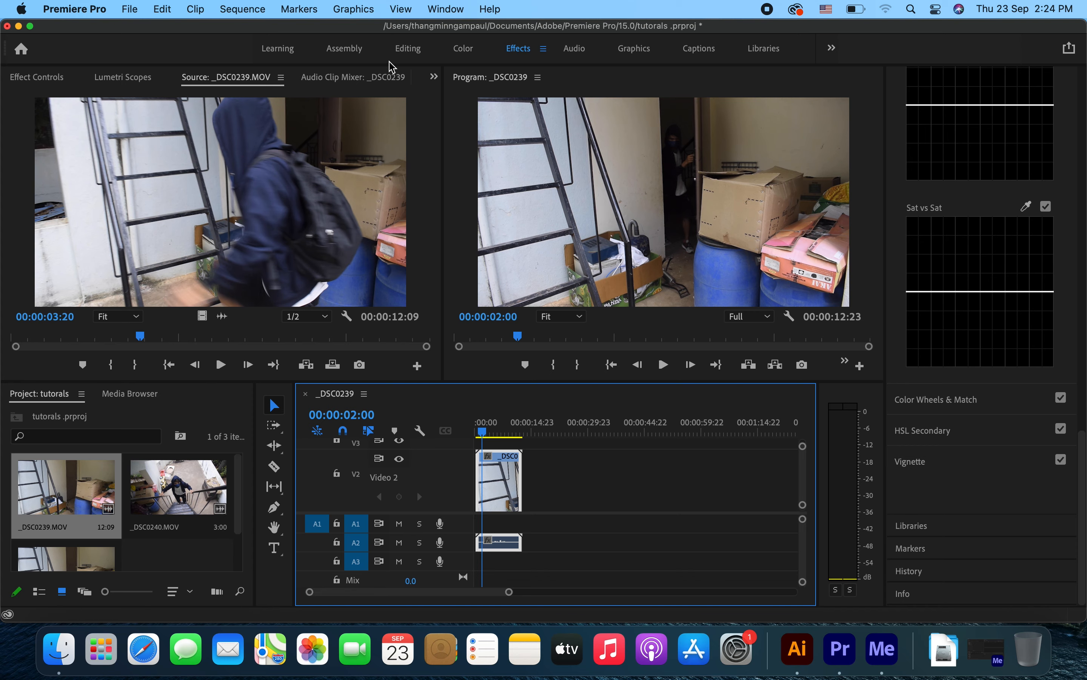
pyautogui.click(404, 52)
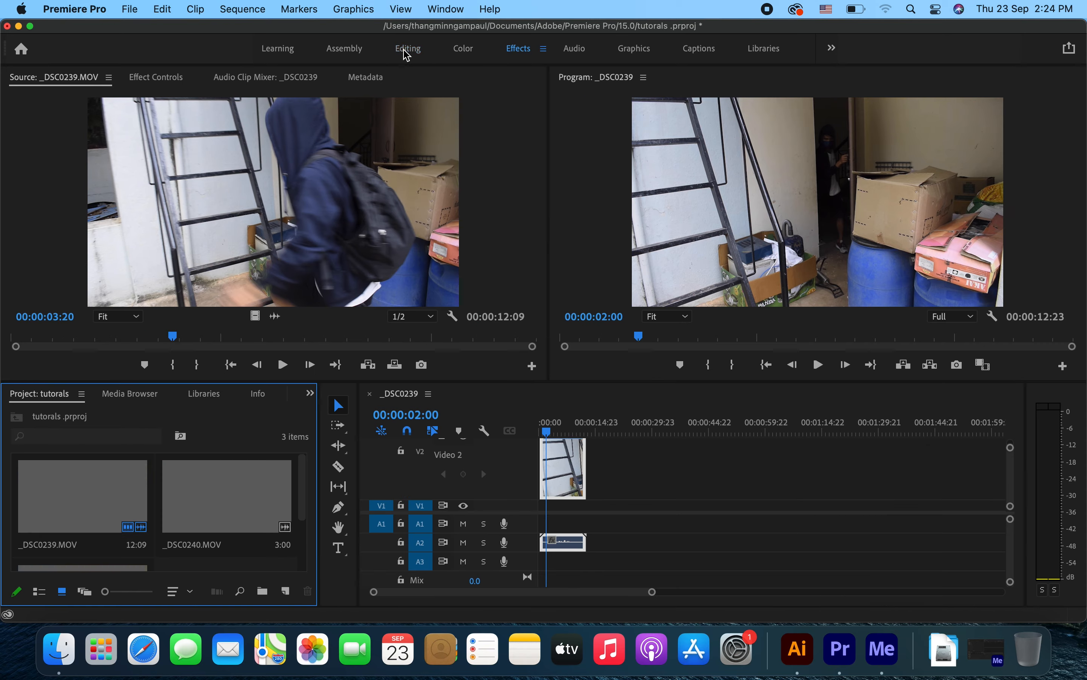
pyautogui.click(636, 503)
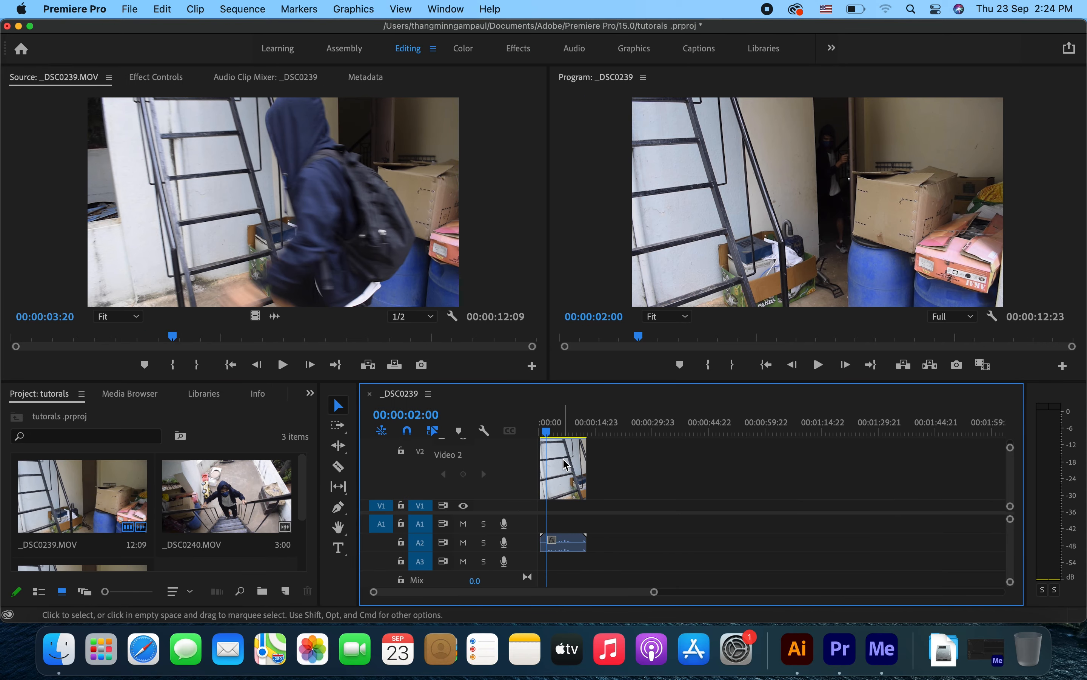
pyautogui.click(161, 80)
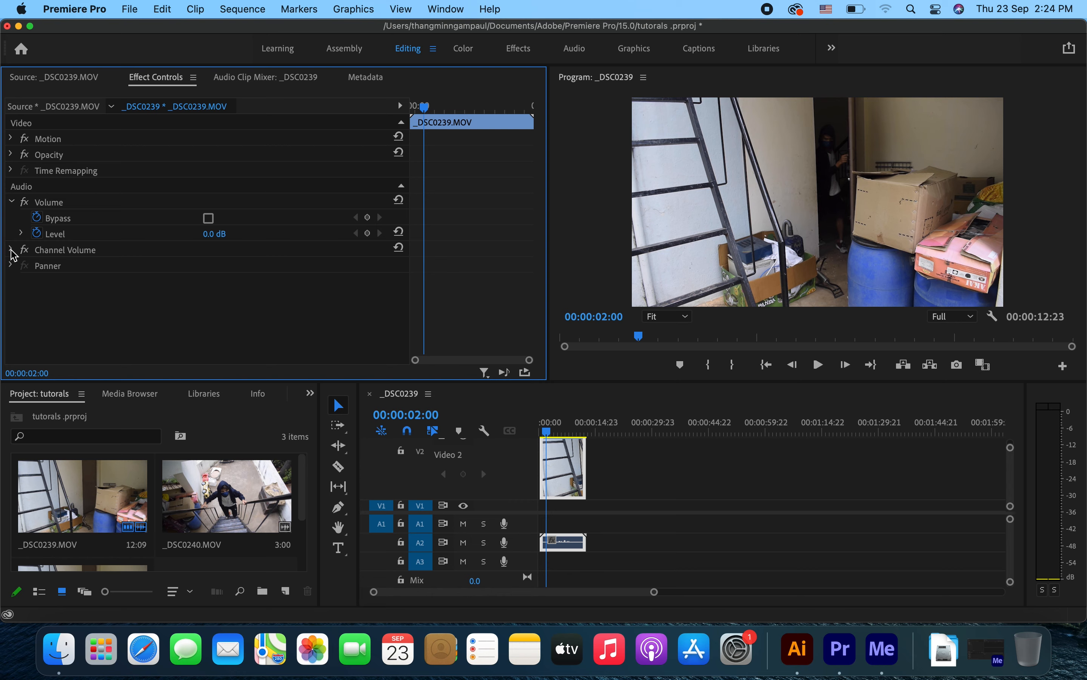
pyautogui.click(12, 154)
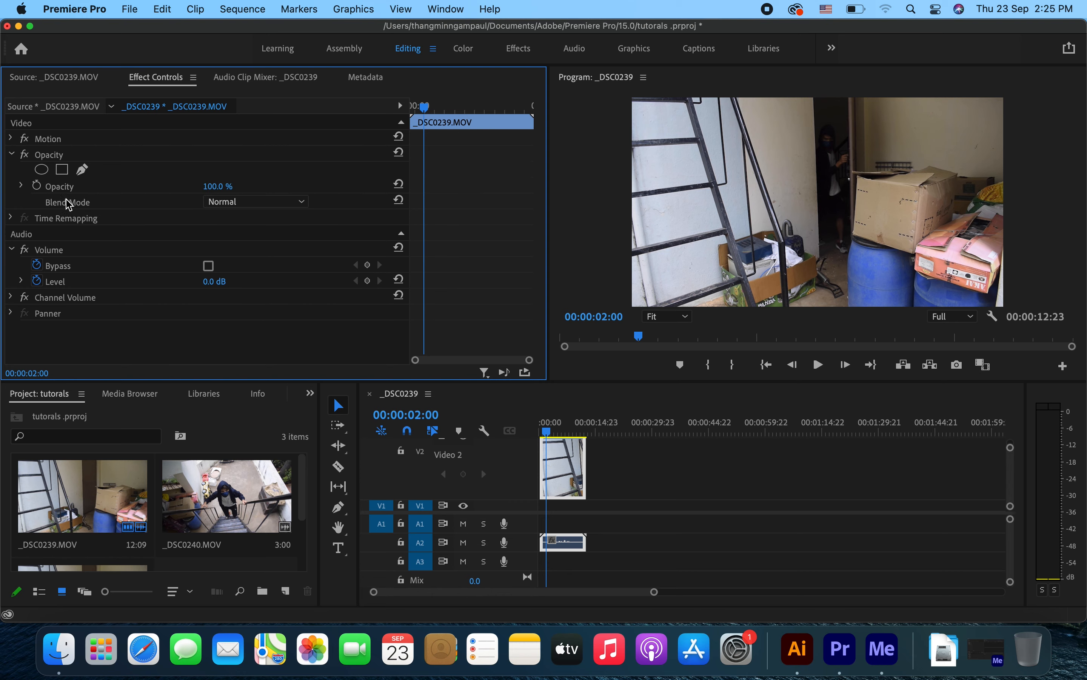
pyautogui.click(36, 186)
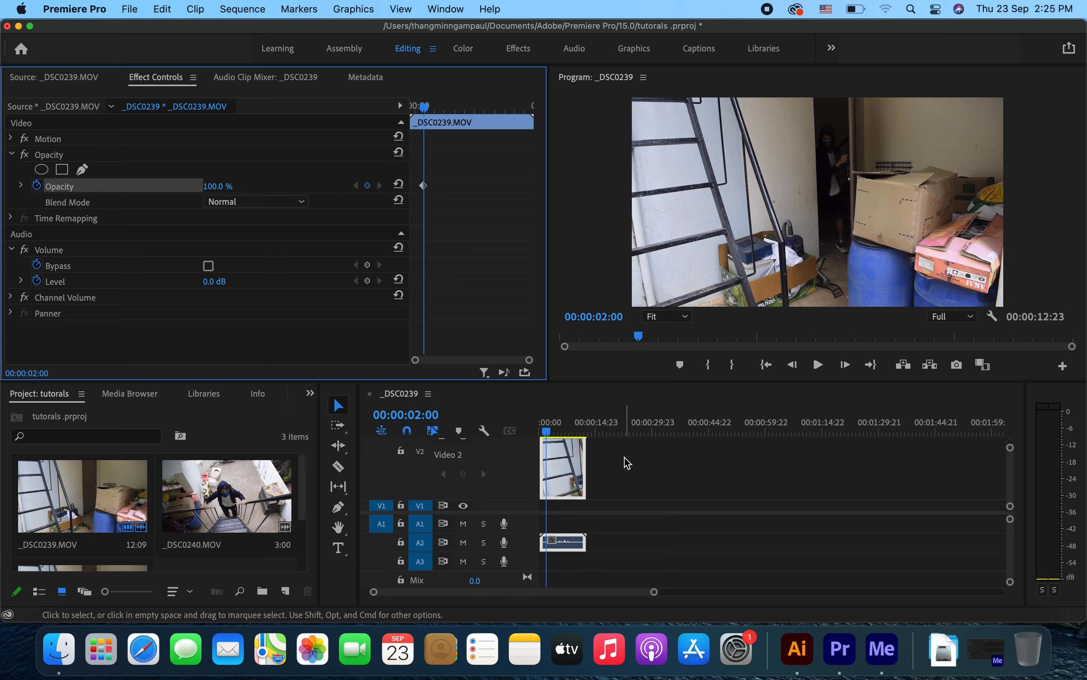
# Try creating a fade-in on the clip with a 0% opacity keyframe at about 00:00:01:03
pyautogui.scroll(2, 622, 475)
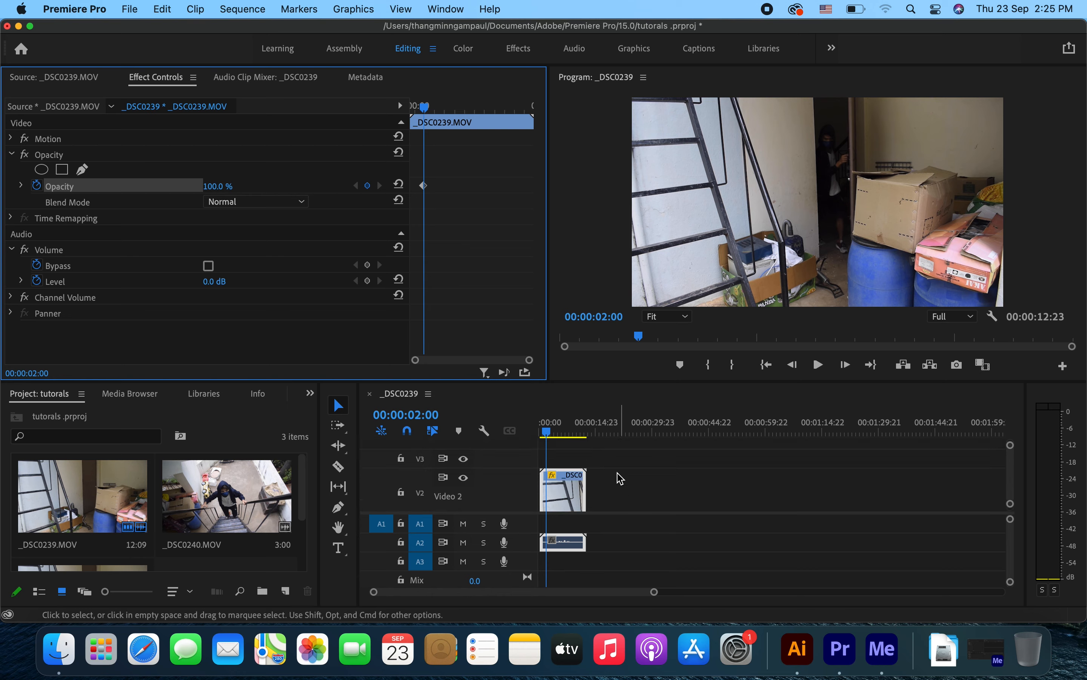
pyautogui.scroll(-1, 621, 479)
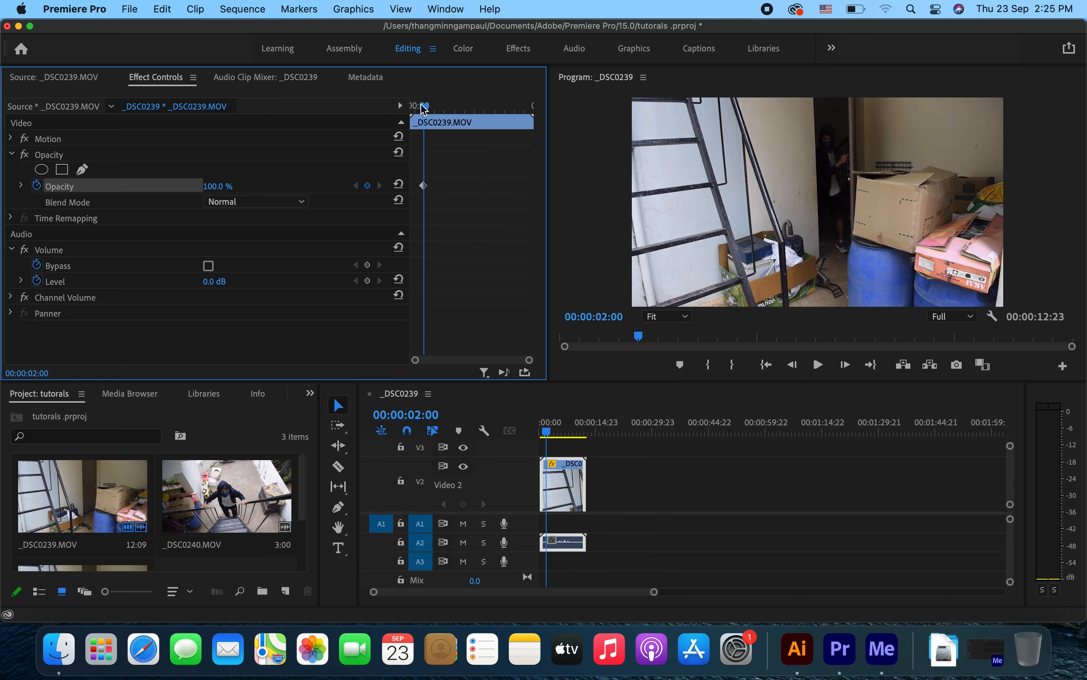
pyautogui.moveTo(424, 109); pyautogui.dragTo(417, 116)
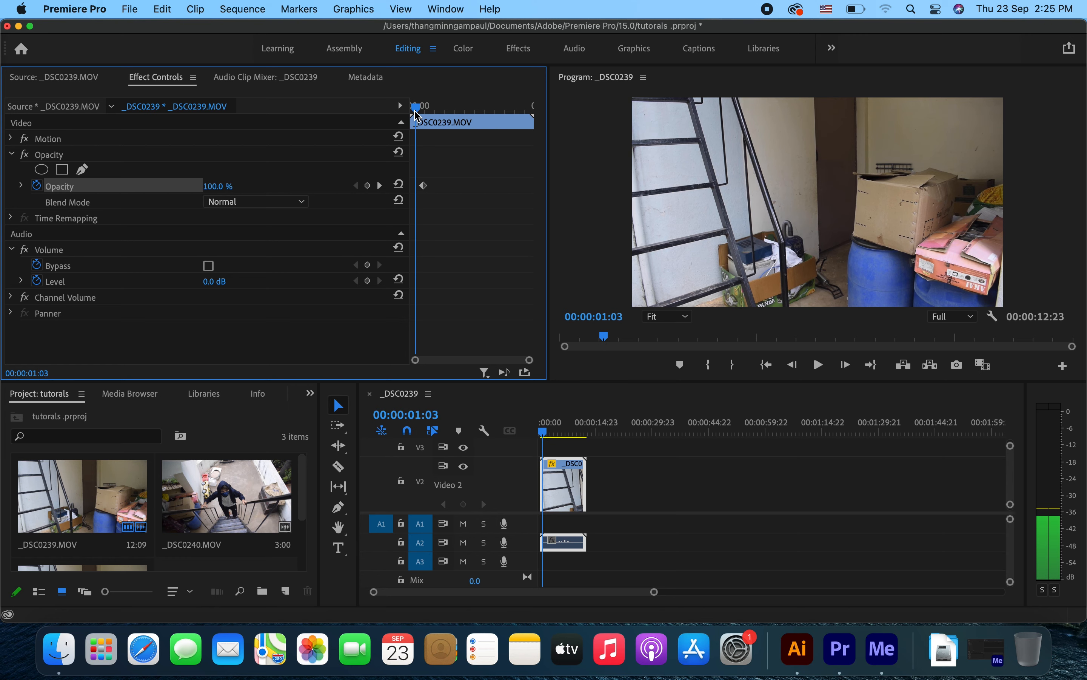
pyautogui.moveTo(227, 191); pyautogui.dragTo(180, 191)
# Play the clip's opening from 00:00:00:14 to review the fade-in, and return to the sequence start
pyautogui.moveTo(422, 110); pyautogui.dragTo(412, 111)
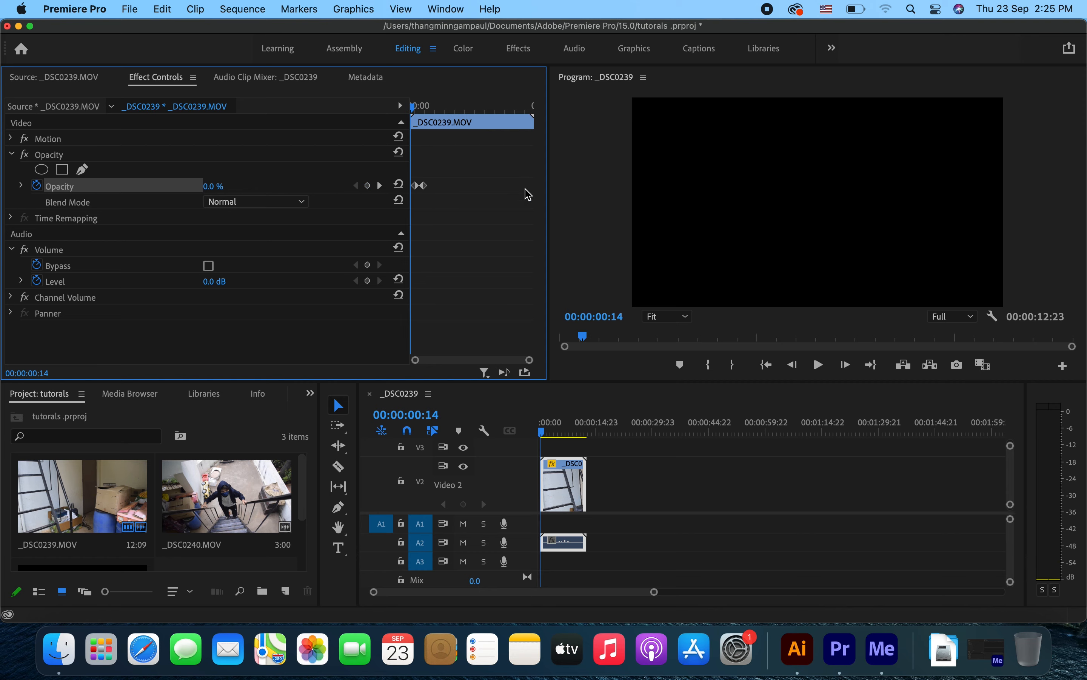
pyautogui.press('space')
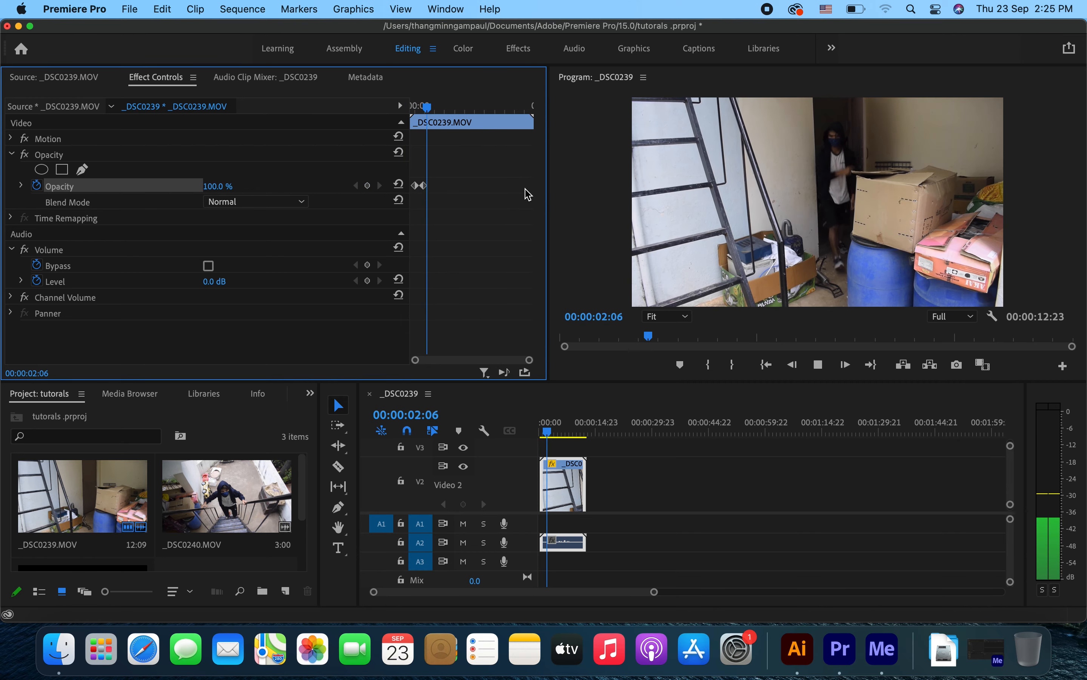
pyautogui.press('space')
pyautogui.moveTo(553, 431); pyautogui.dragTo(516, 443)
# Reduce the V2 track height so the clip shows without its thumbnail
pyautogui.scroll(-2, 517, 480)
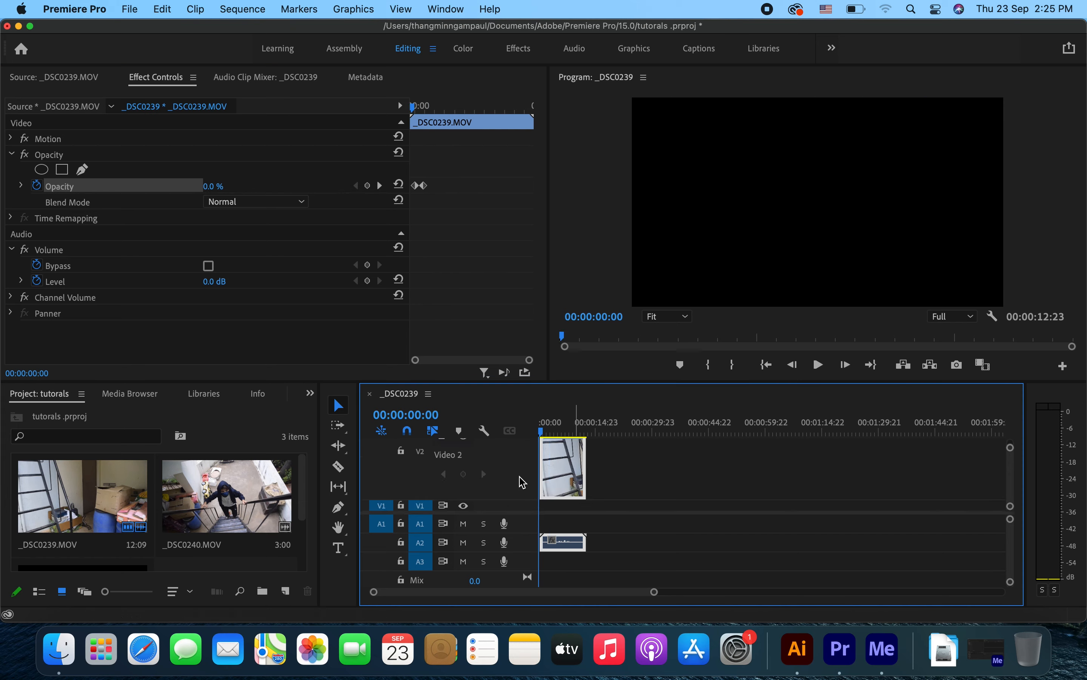
pyautogui.scroll(1, 520, 479)
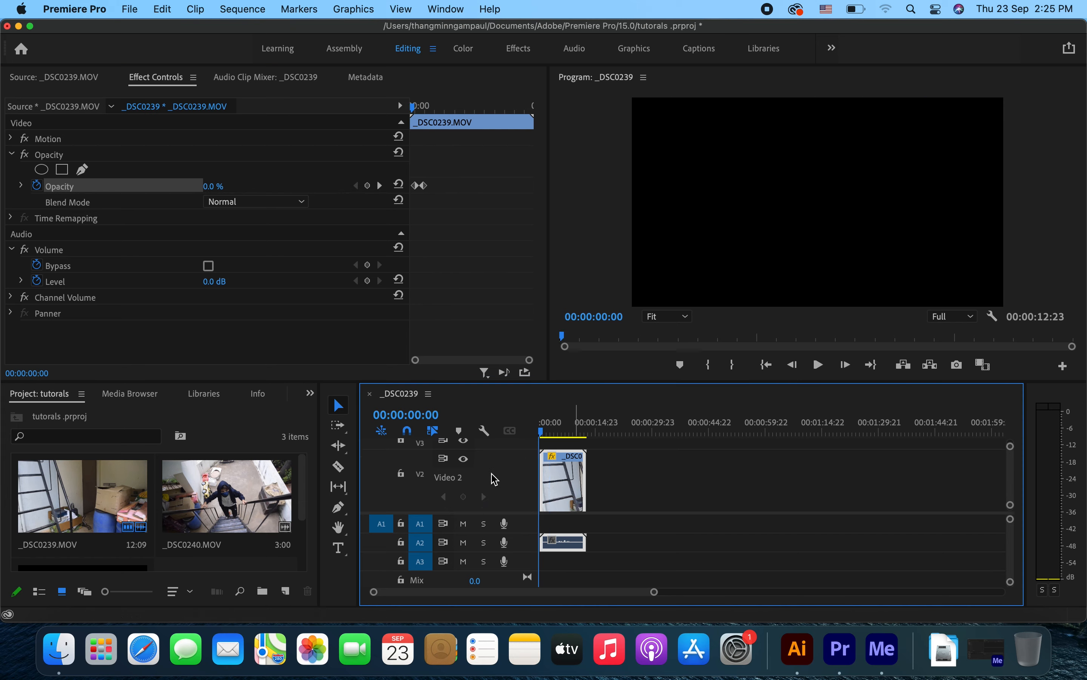
pyautogui.scroll(1, 515, 486)
pyautogui.moveTo(532, 468); pyautogui.dragTo(523, 512)
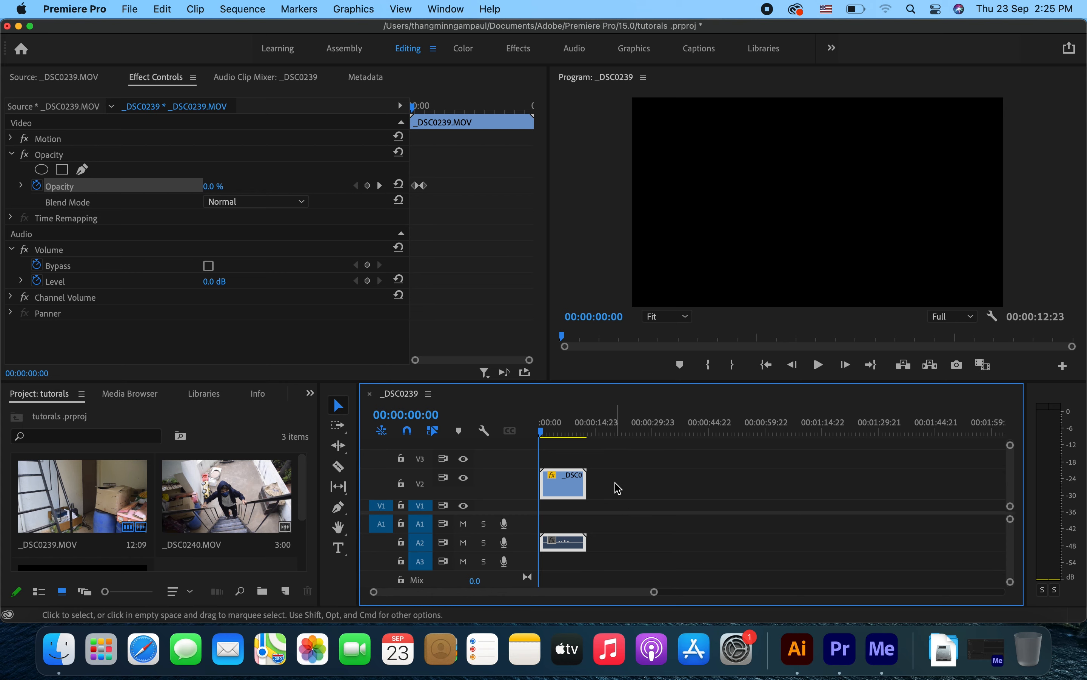
# Try moving the clip's linked audio from A2 to A1, and select the linked clip
pyautogui.moveTo(570, 543); pyautogui.dragTo(593, 471)
pyautogui.click(593, 471)
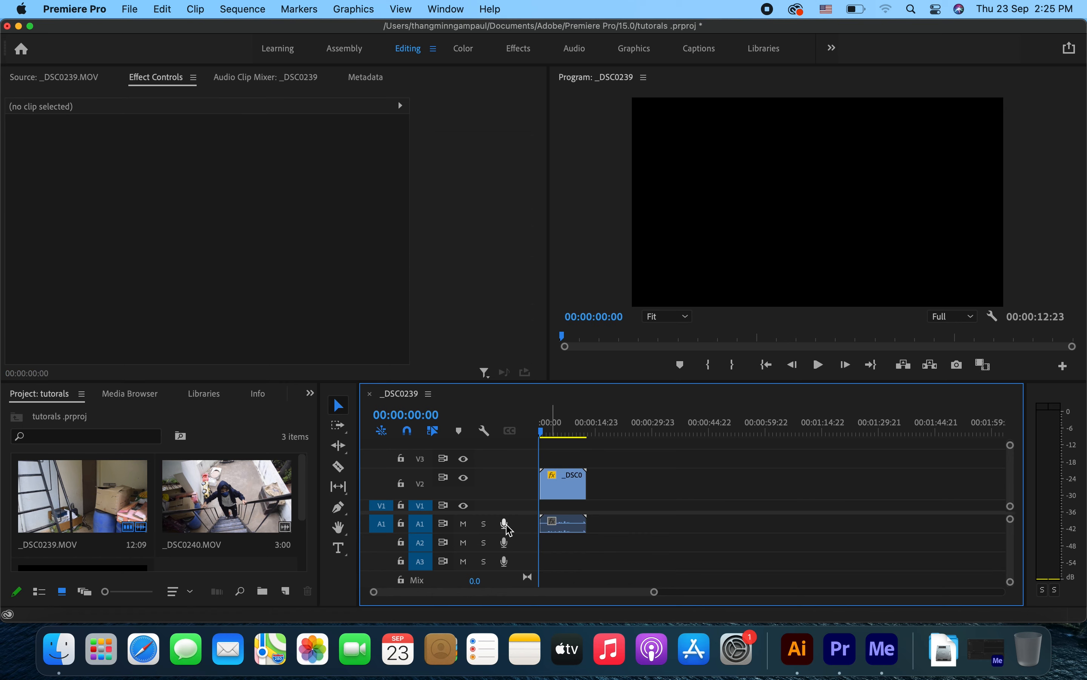
pyautogui.click(571, 526)
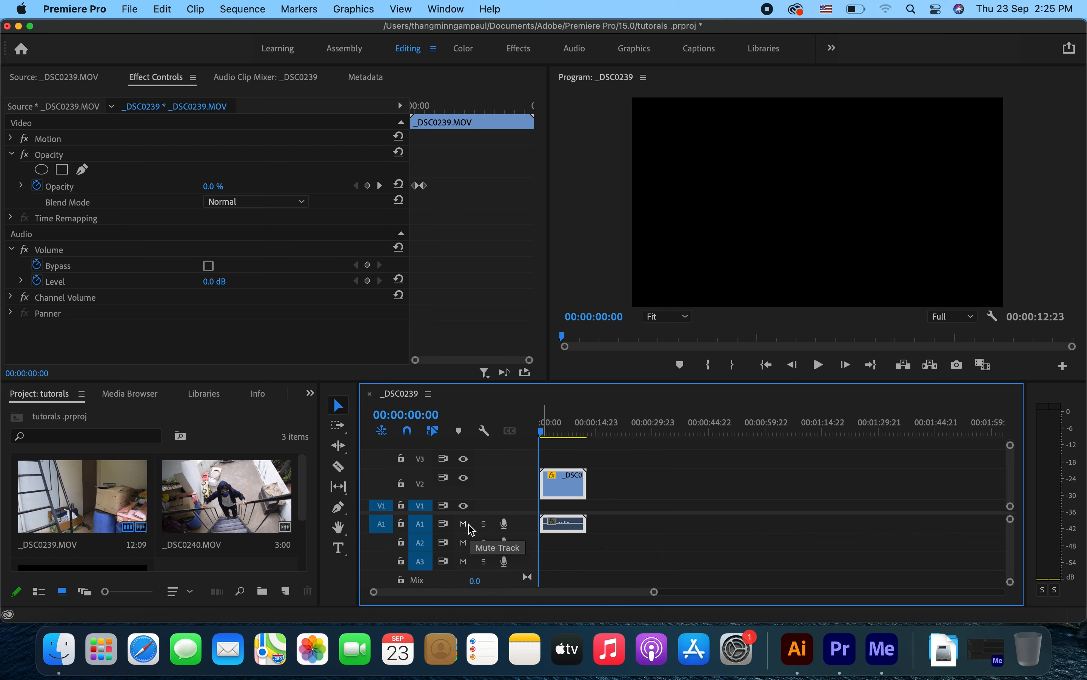
# Try unlinking the clip's video from its audio, and undo the unlinking, the audio move and the 0% opacity keyframe
pyautogui.rightClick(564, 478)
pyautogui.click(545, 485)
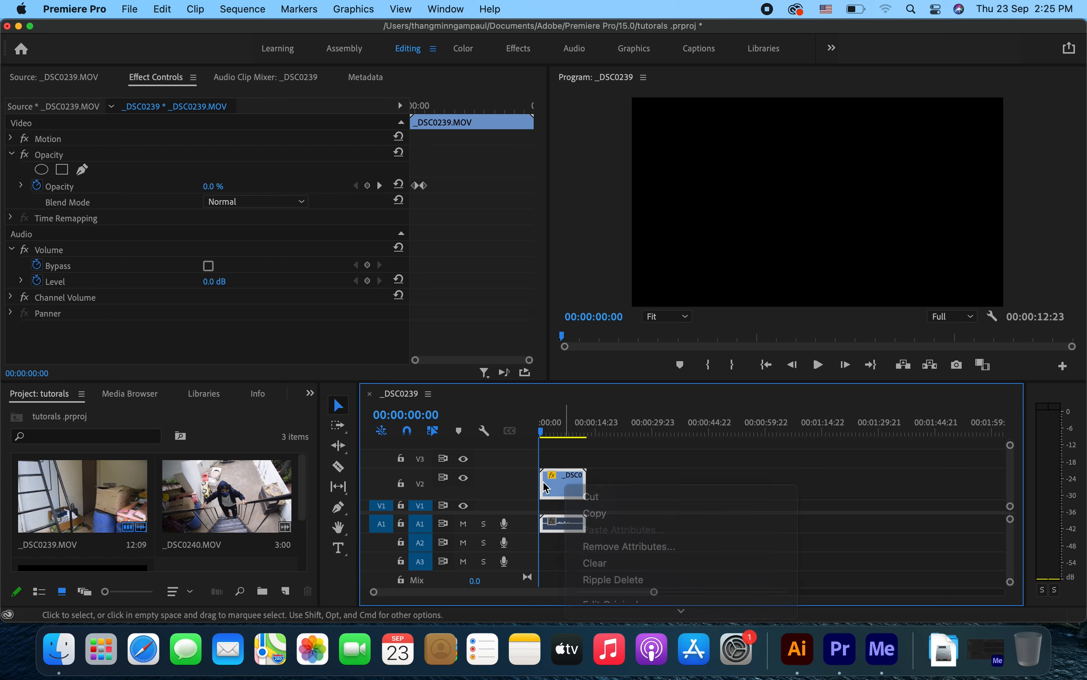
pyautogui.rightClick(558, 481)
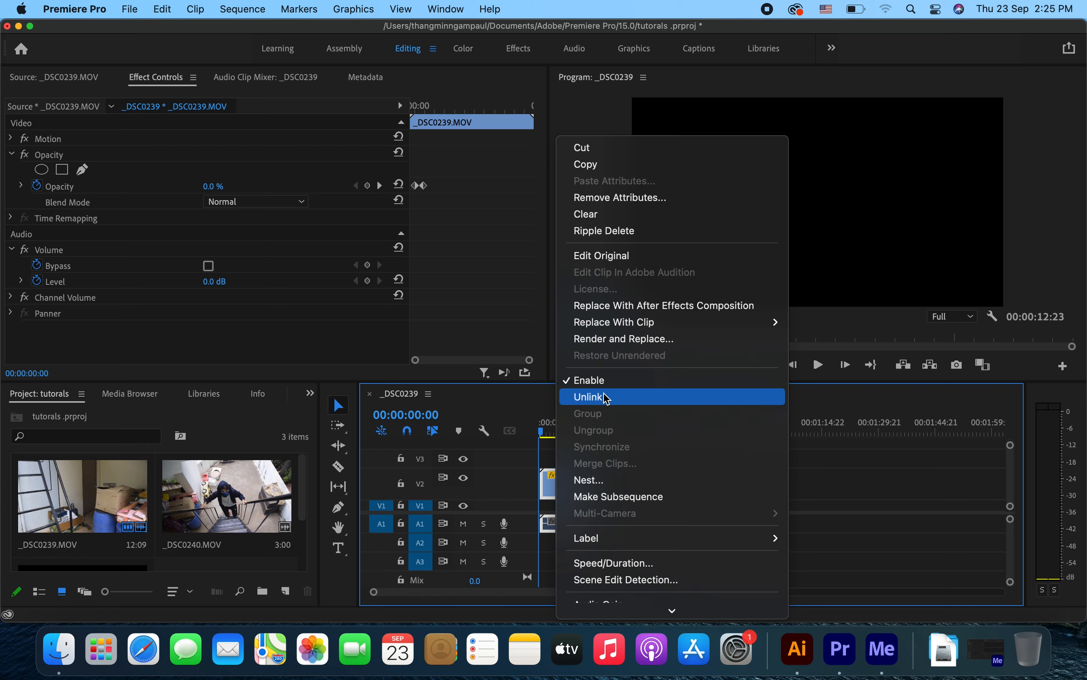
pyautogui.click(608, 399)
pyautogui.click(611, 483)
pyautogui.click(568, 531)
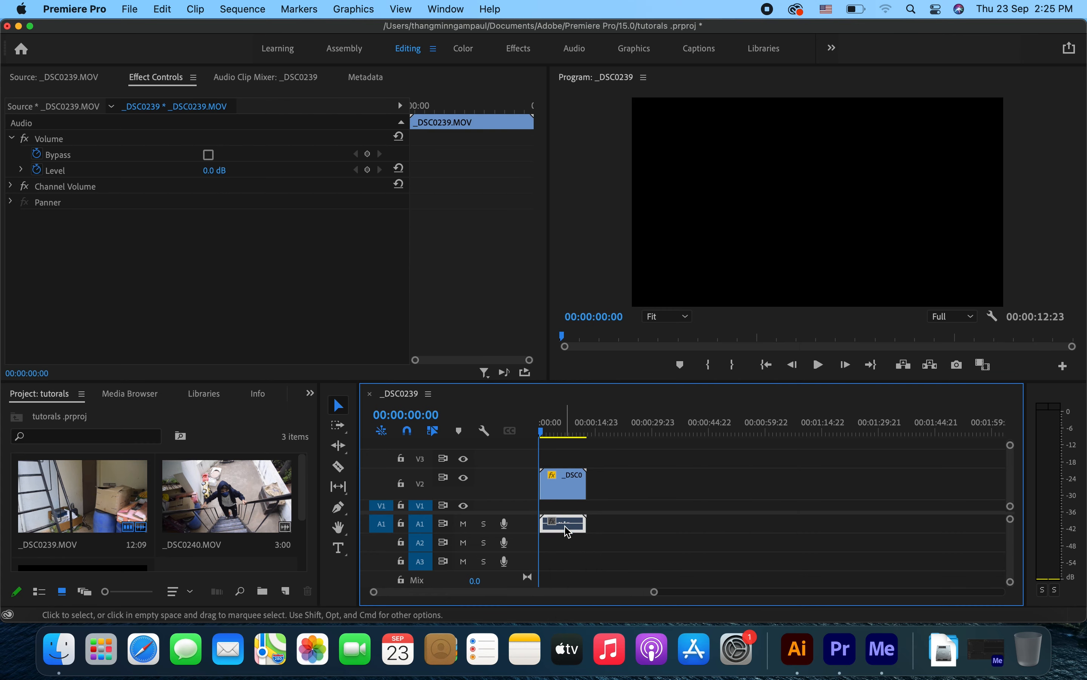
pyautogui.click(573, 472)
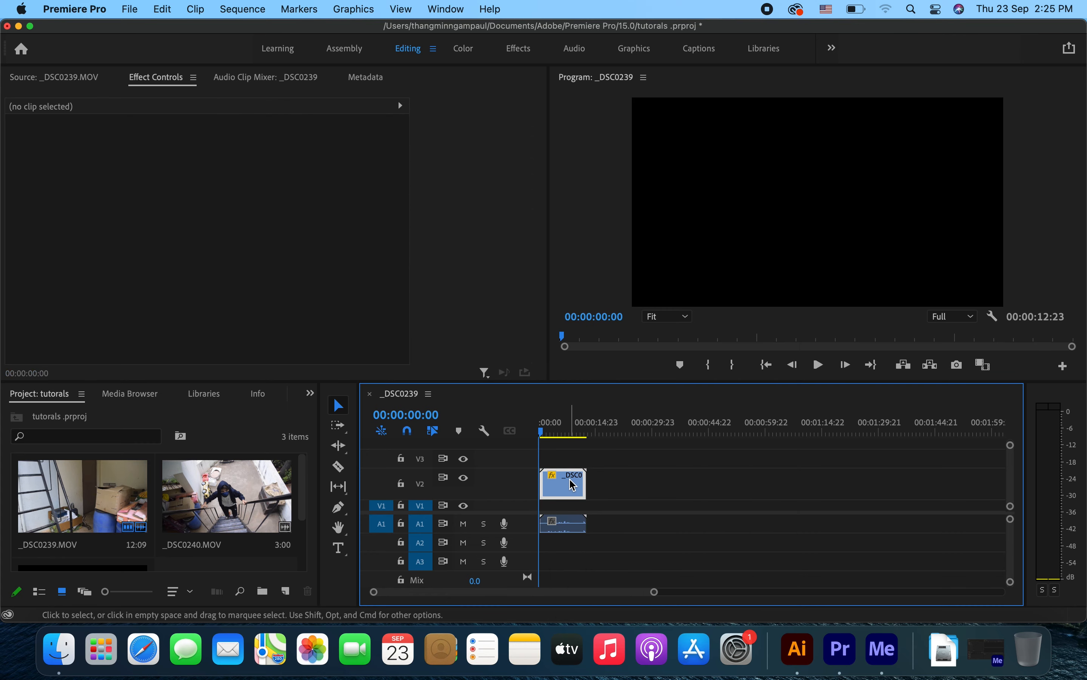
pyautogui.click(629, 493)
pyautogui.press('super+z')
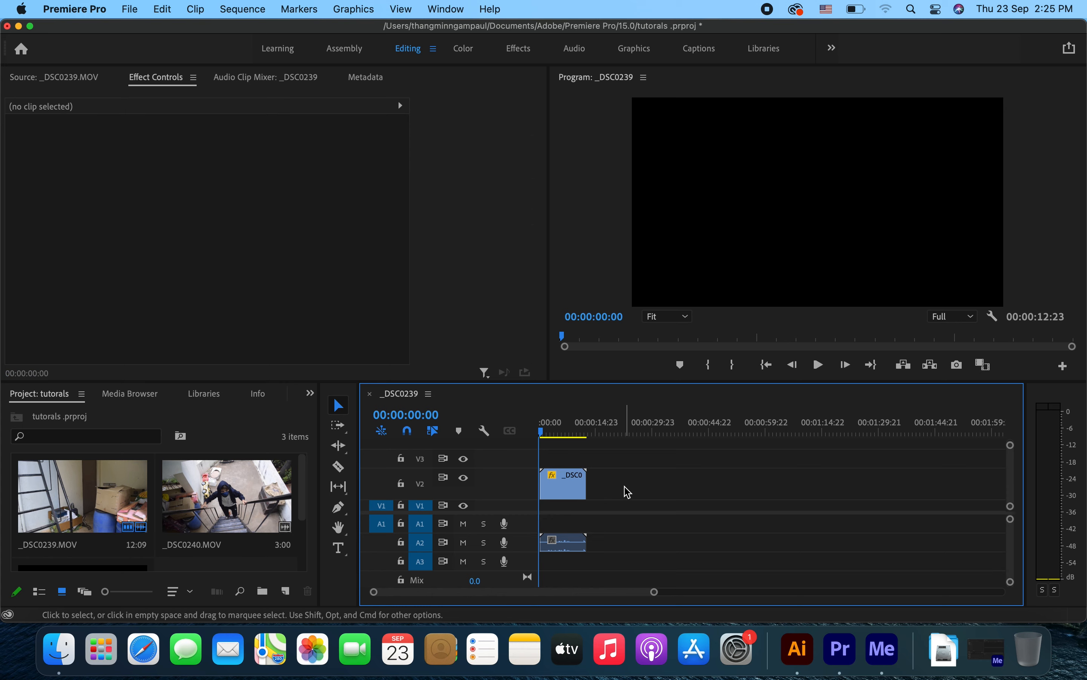
# Mute the A2 track, play the sequence from its start, and return the playhead to 00:00:00:10
pyautogui.click(577, 483)
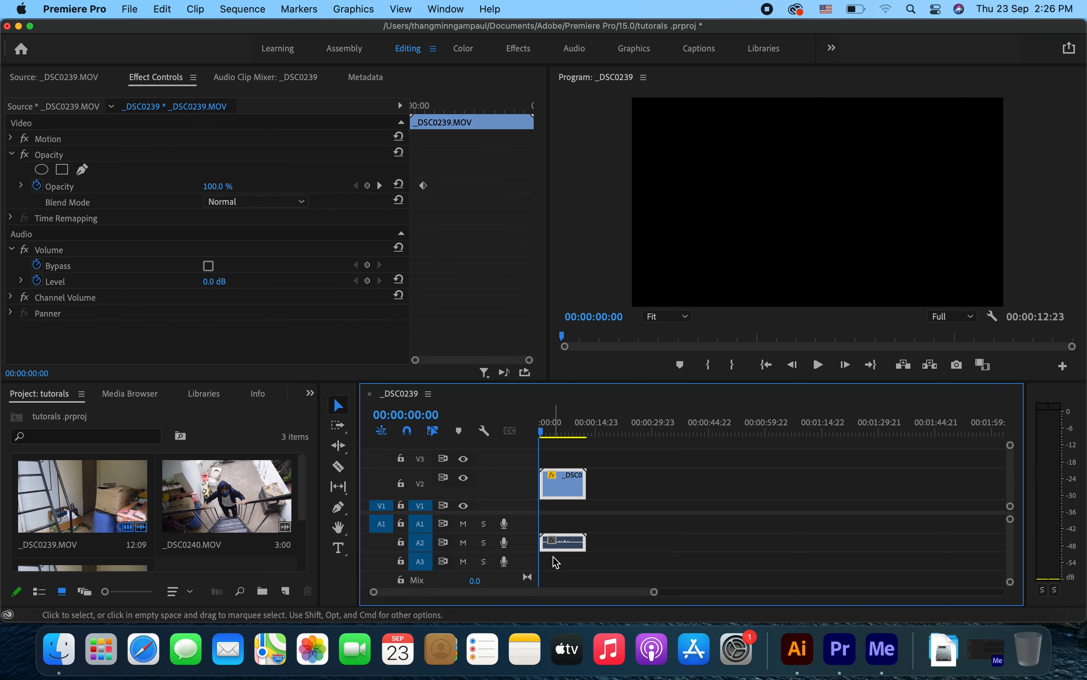
pyautogui.click(465, 543)
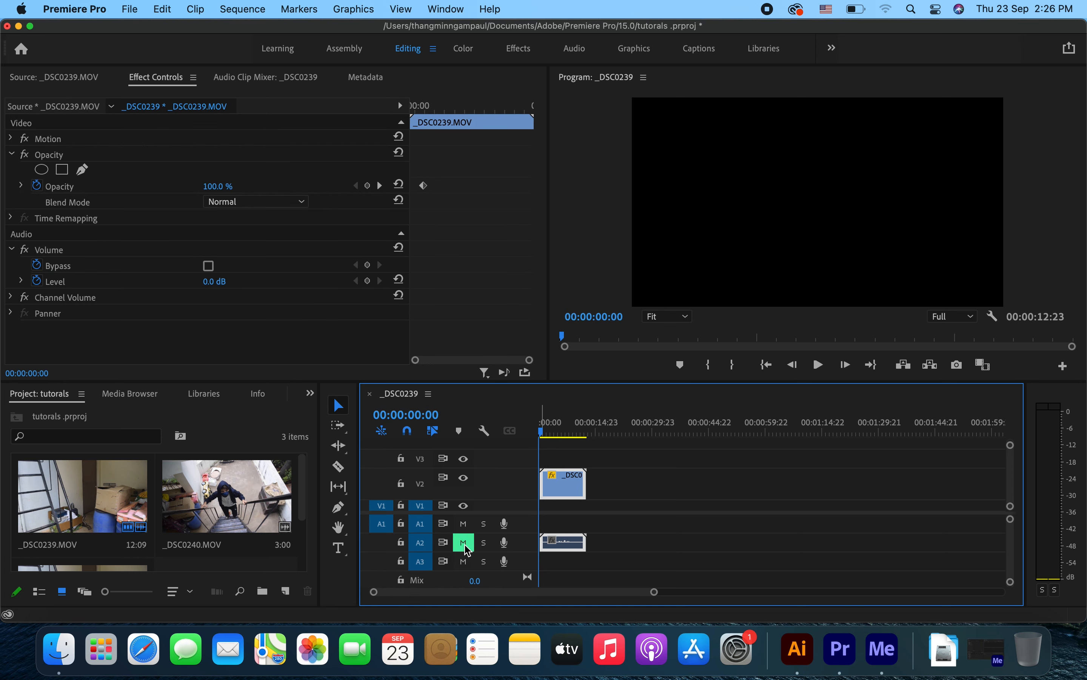
pyautogui.click(599, 531)
pyautogui.press('space')
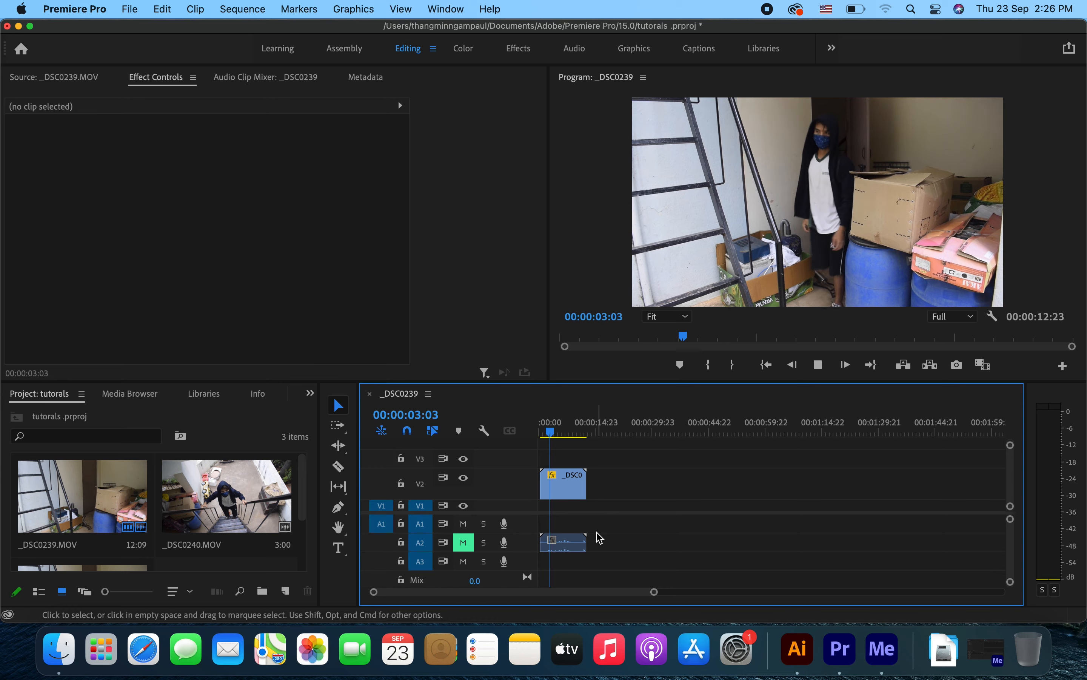
pyautogui.moveTo(560, 435); pyautogui.dragTo(544, 440)
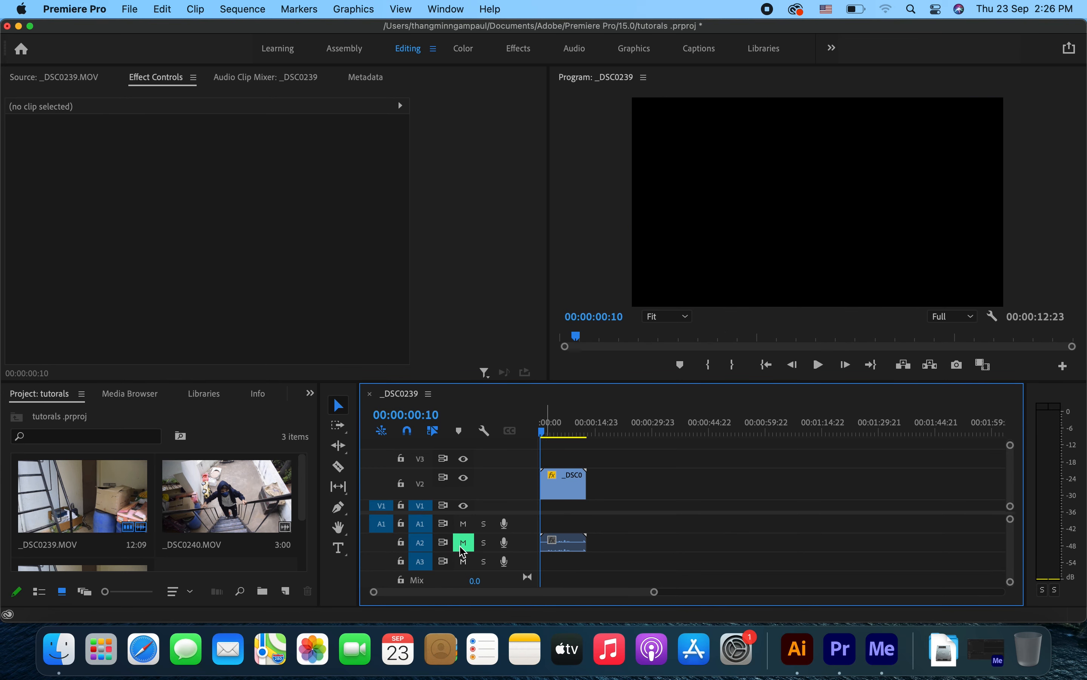
# Unmute the A2 audio track and select the _DSC0239.MOV clip on V2 with its linked audio
pyautogui.click(473, 539)
pyautogui.click(559, 488)
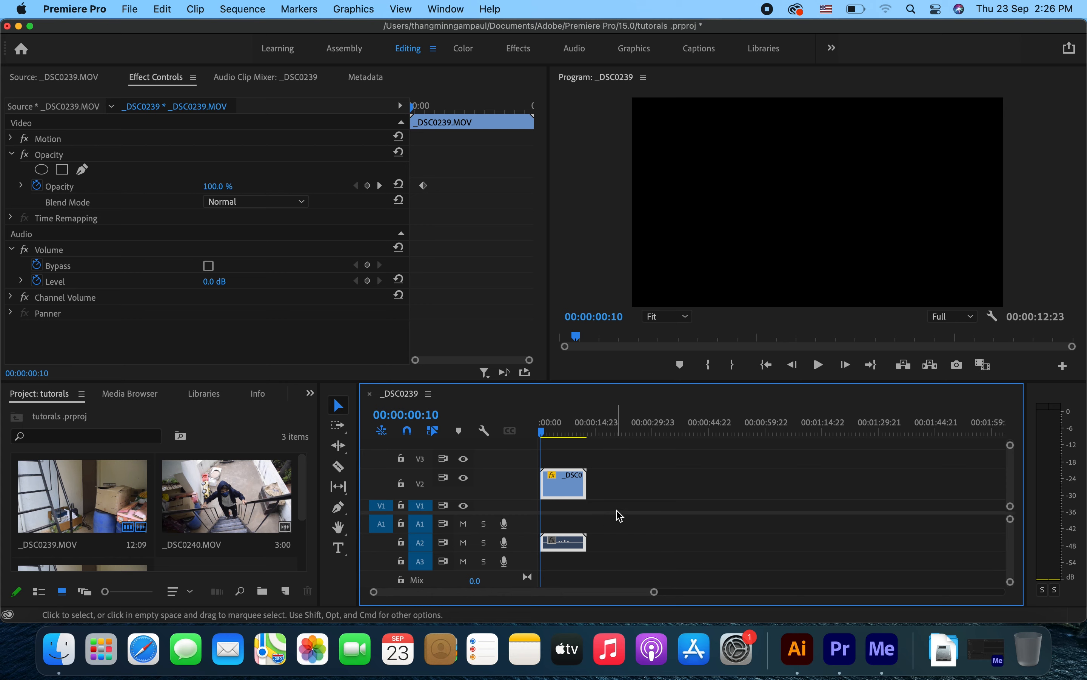
pyautogui.click(589, 505)
pyautogui.click(577, 498)
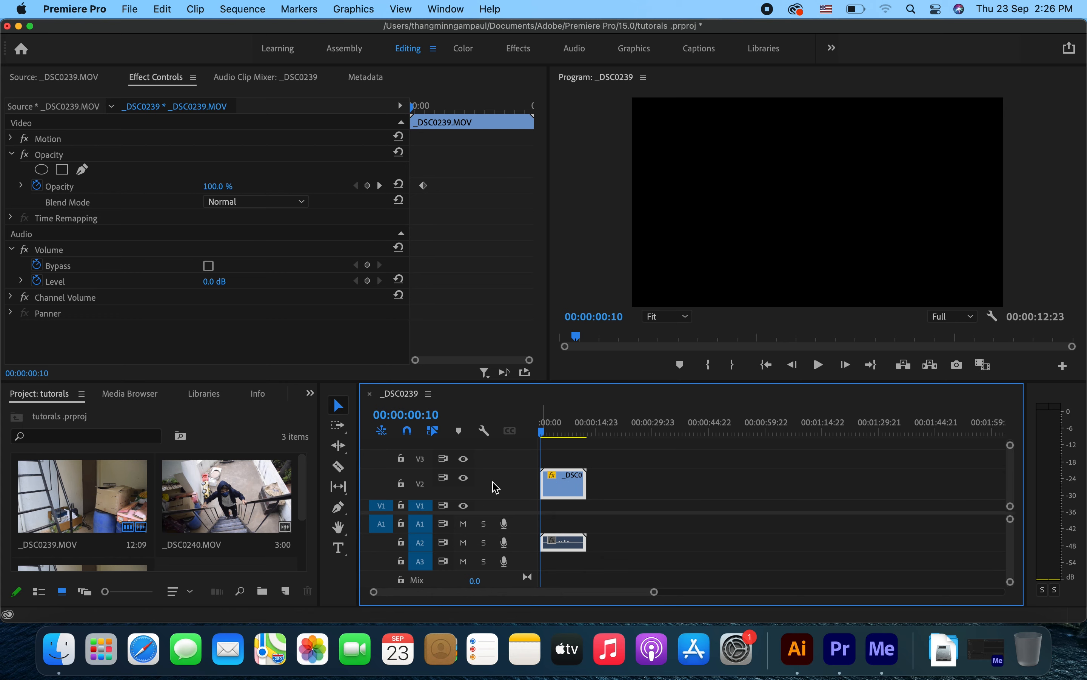
# Add three video tracks above V3, up to V6, and deselect the clip
pyautogui.rightClick(506, 487)
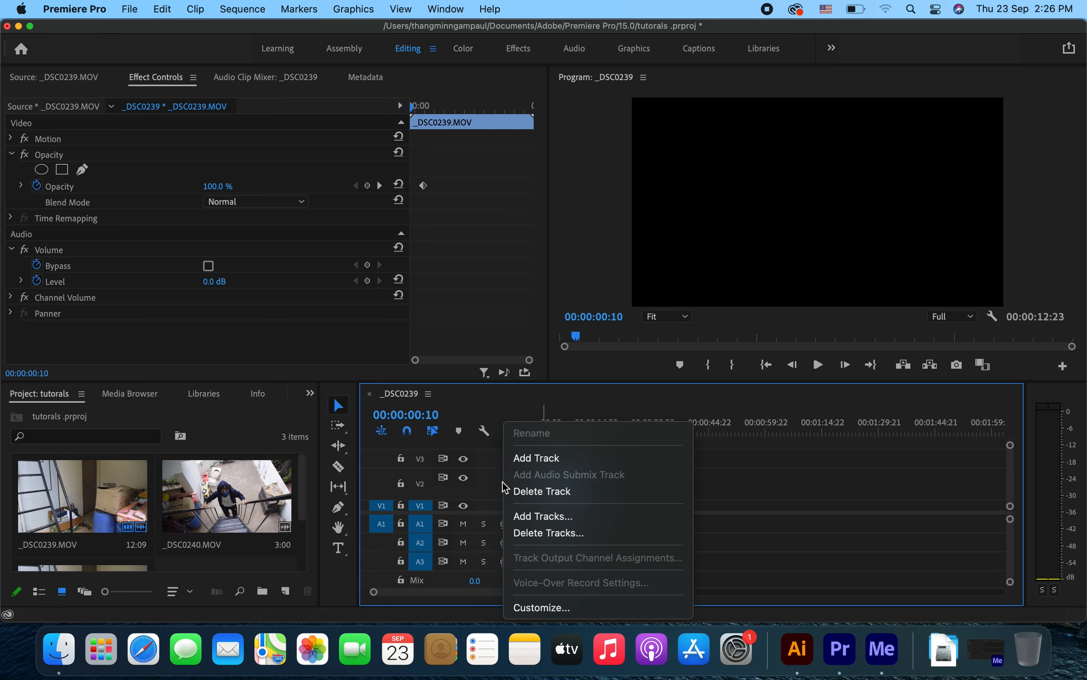
pyautogui.click(532, 467)
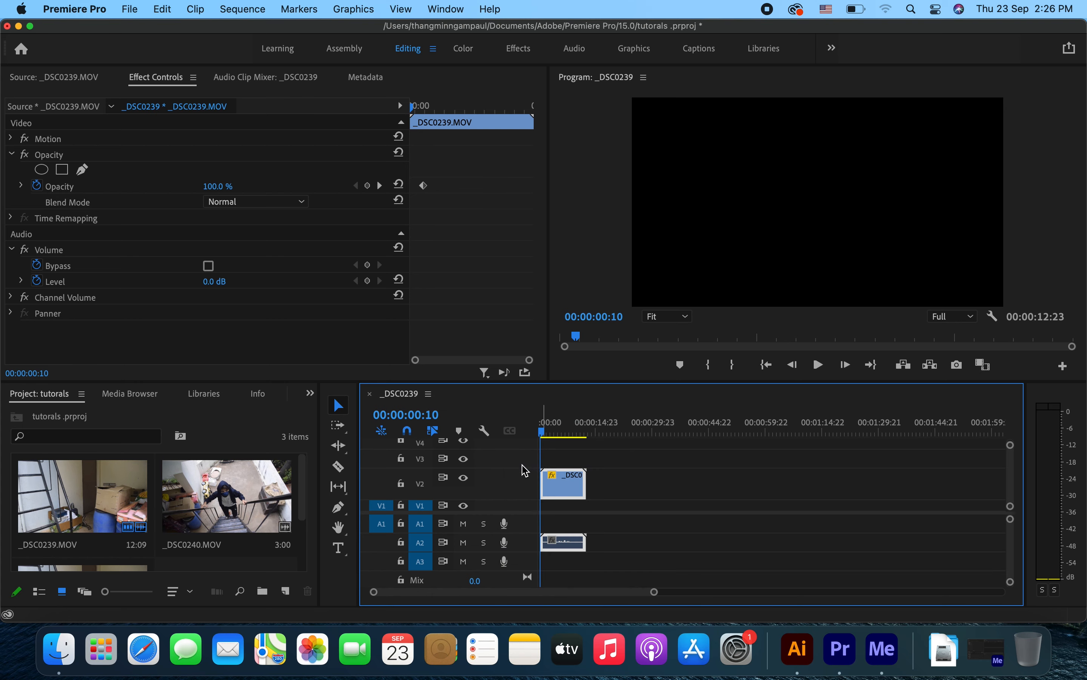
pyautogui.scroll(1, 506, 486)
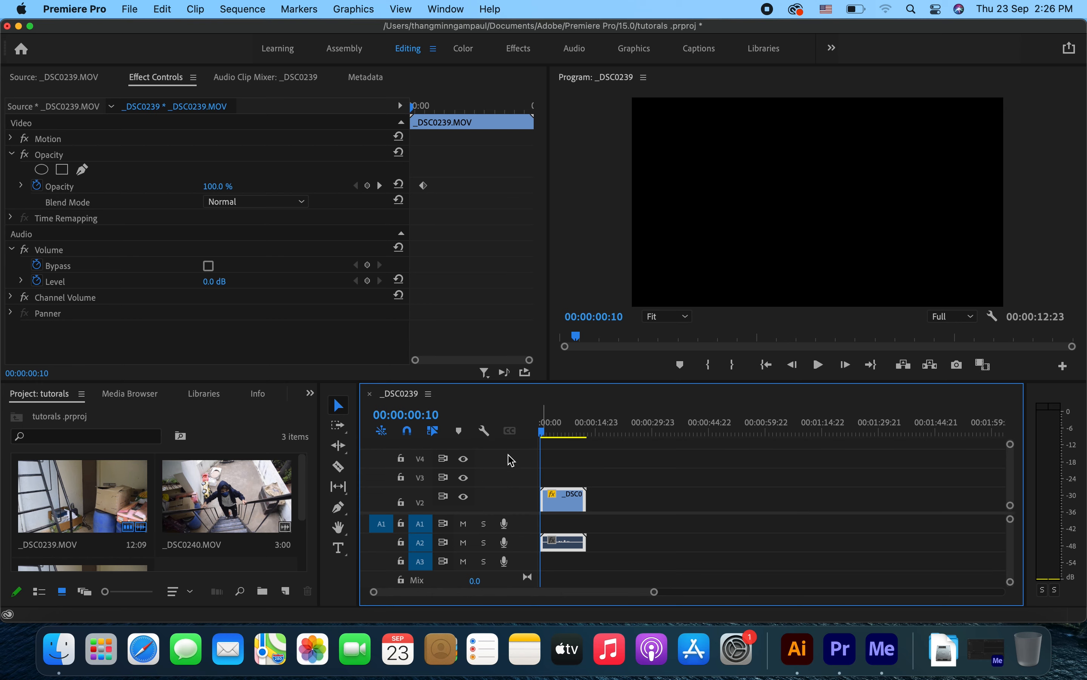
pyautogui.rightClick(509, 464)
pyautogui.click(536, 459)
pyautogui.rightClick(504, 470)
pyautogui.click(536, 454)
pyautogui.scroll(3, 529, 501)
pyautogui.scroll(-3, 521, 499)
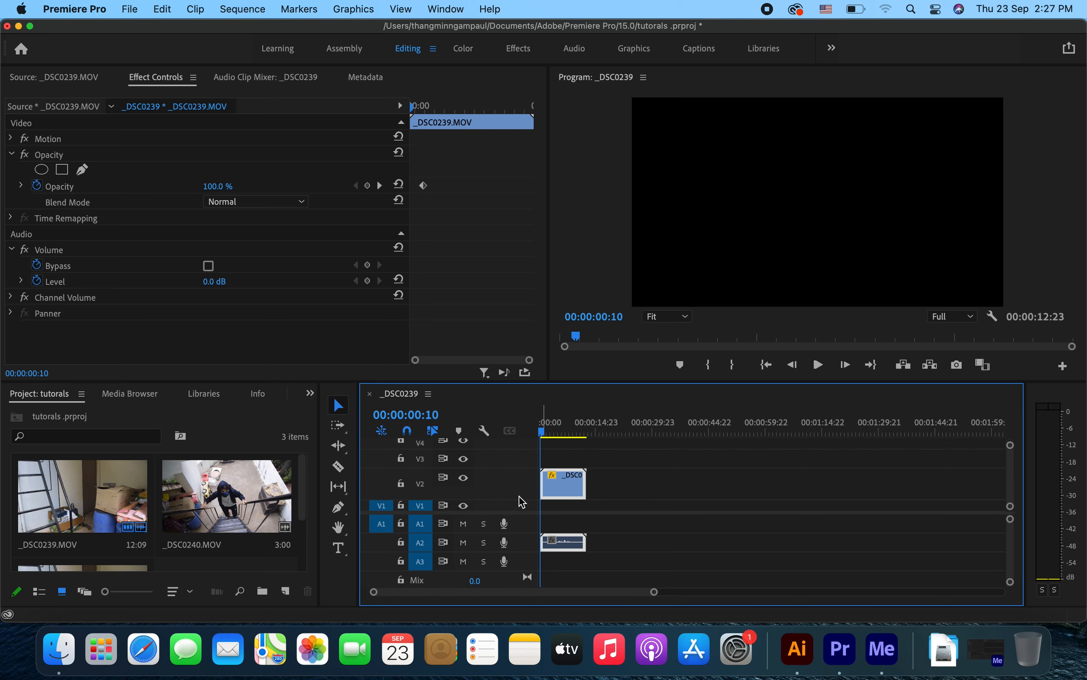
pyautogui.scroll(1, 519, 498)
pyautogui.scroll(-1, 518, 494)
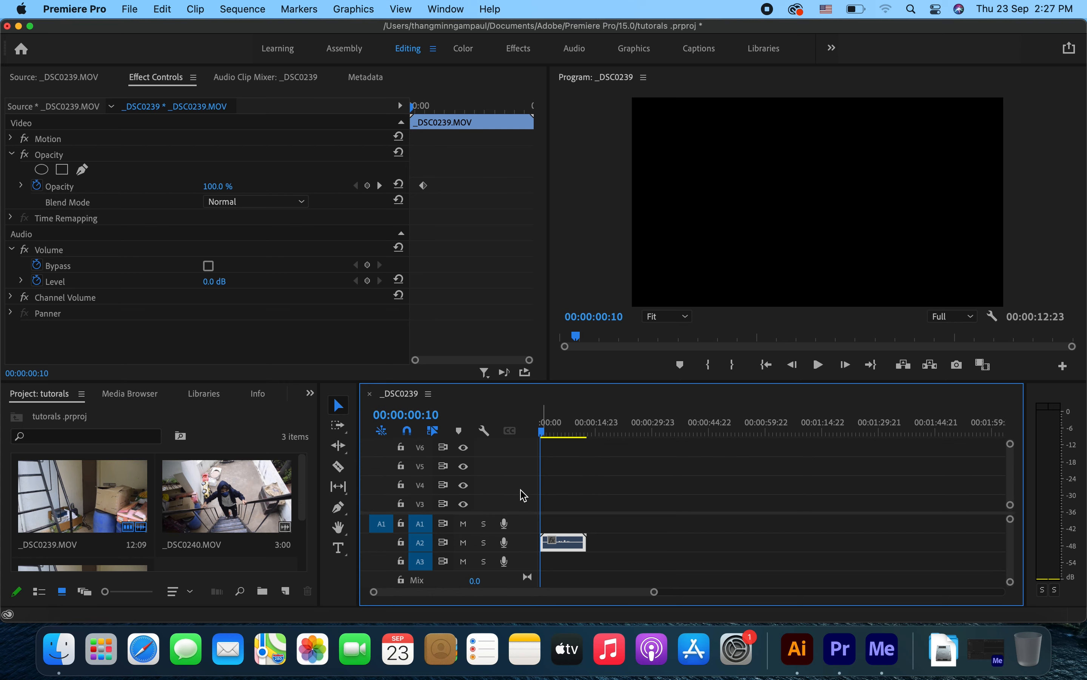
pyautogui.scroll(2, 518, 495)
pyautogui.click(591, 471)
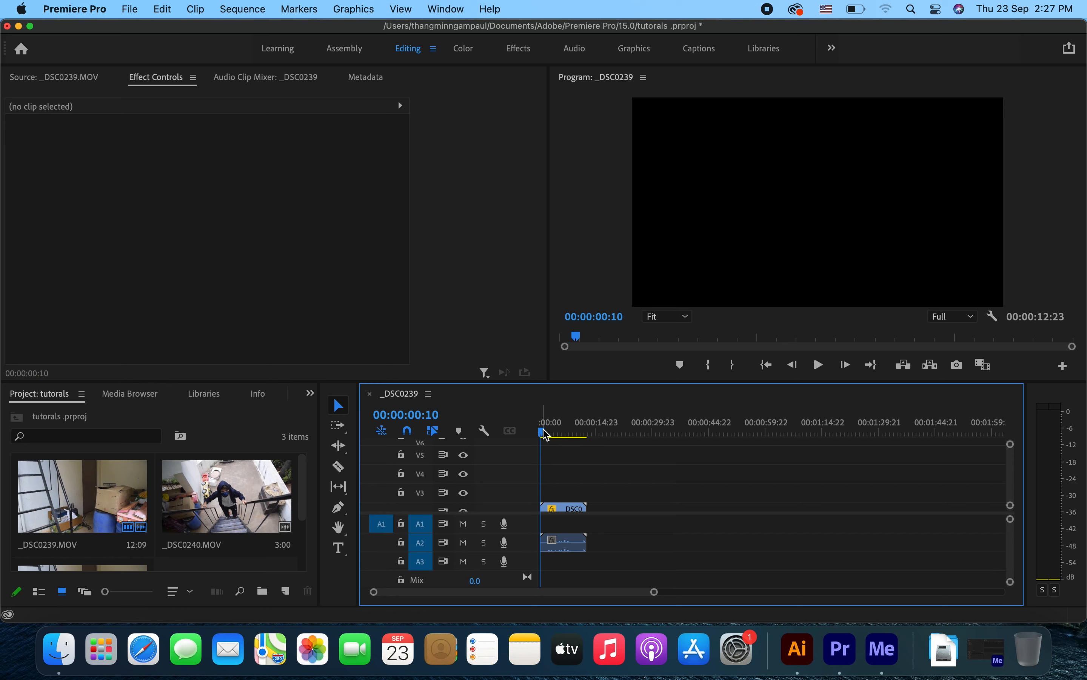
# Move the playhead to 00:00:04:09, try moving the clip further along onto V3, and undo the move
pyautogui.moveTo(542, 432); pyautogui.dragTo(555, 432)
pyautogui.scroll(-1, 608, 483)
pyautogui.moveTo(574, 498); pyautogui.dragTo(667, 489)
pyautogui.press('super+z')
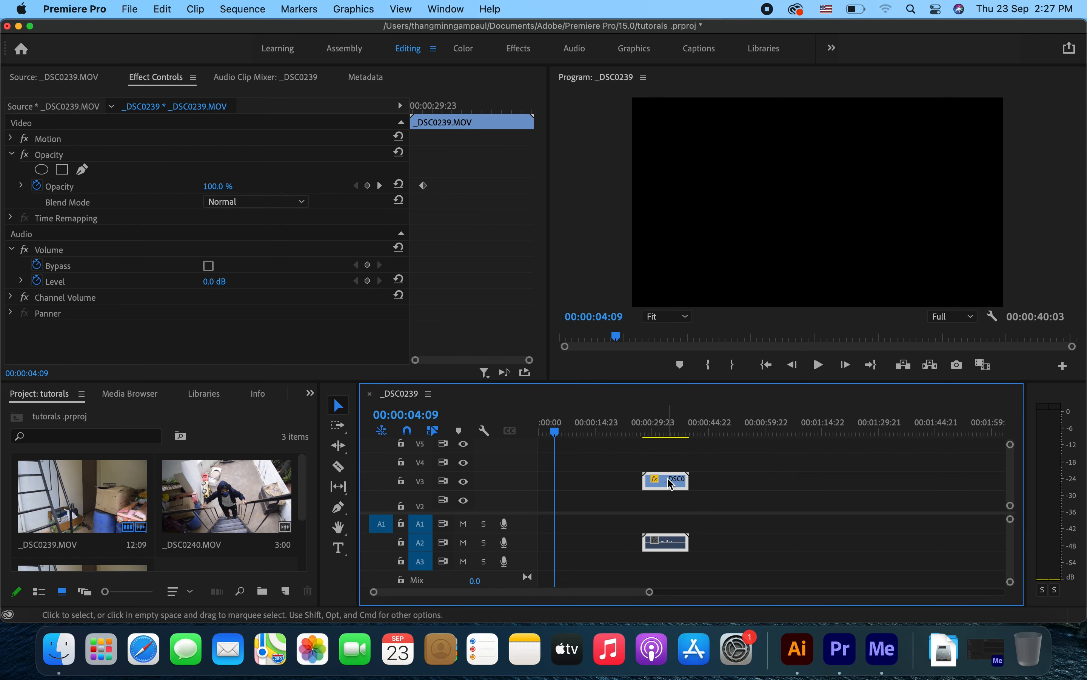
pyautogui.press('super+z')
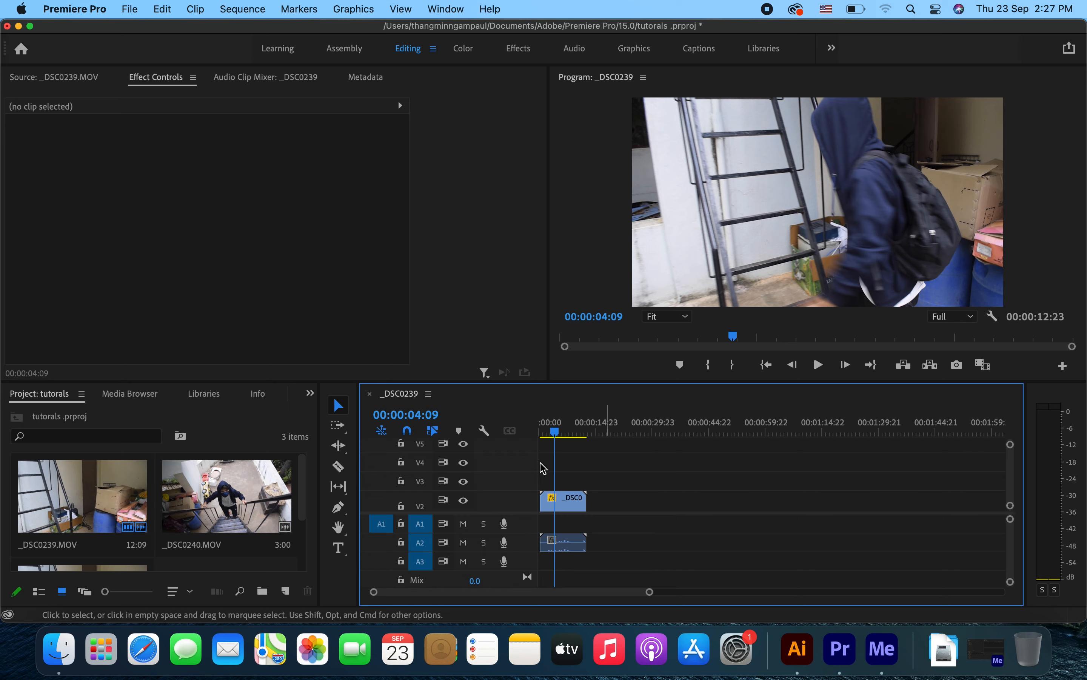
# With the clip selected, look through the Media Browser, the libraries, the clip info and the audio and video effect categories
pyautogui.click(568, 504)
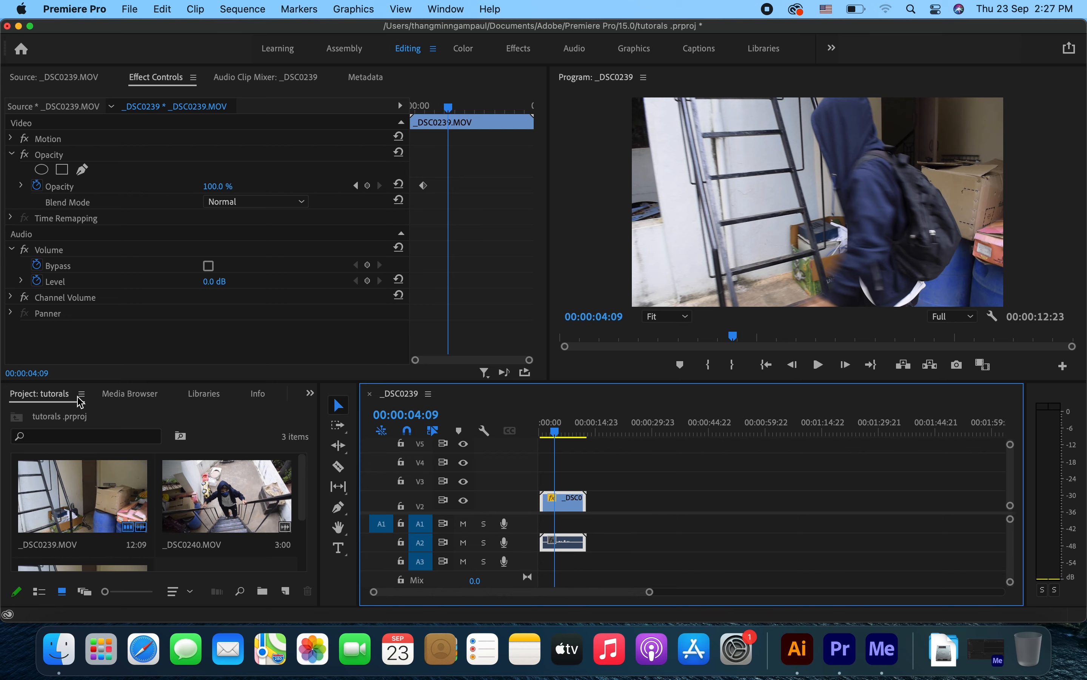
pyautogui.click(132, 396)
pyautogui.click(201, 399)
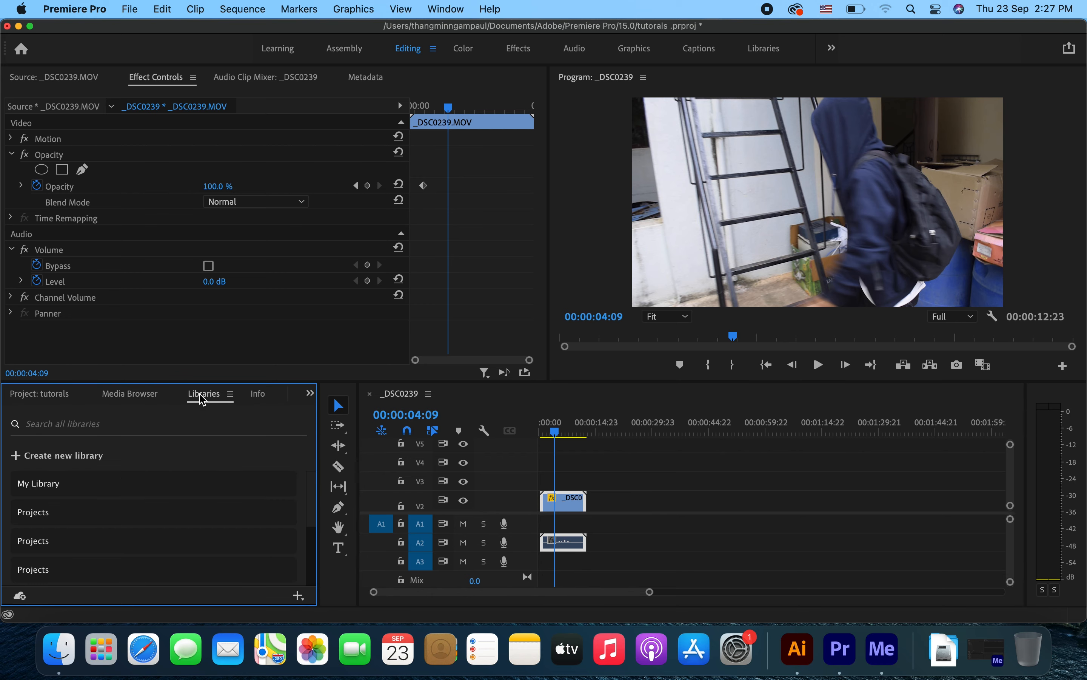
pyautogui.scroll(-3, 190, 504)
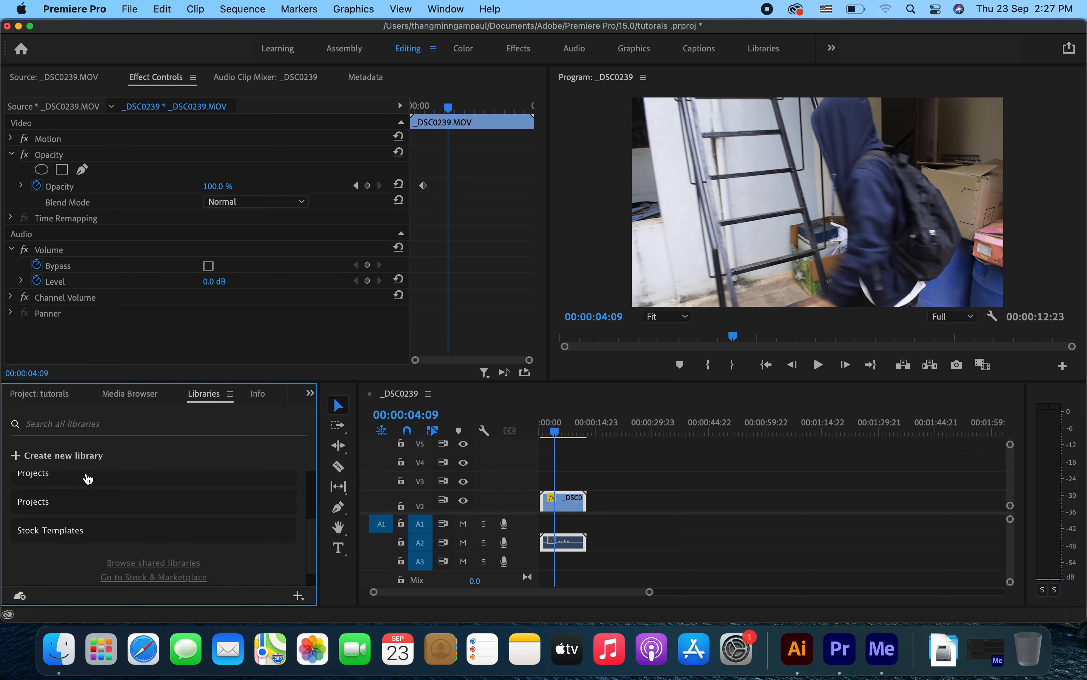
pyautogui.click(255, 404)
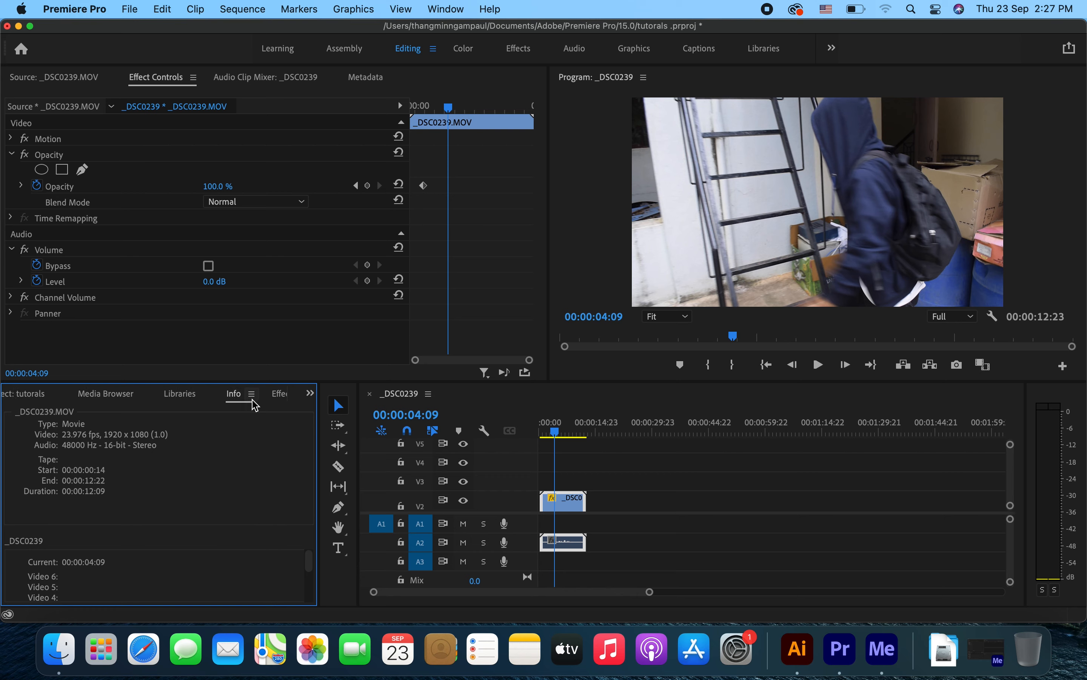
pyautogui.click(281, 394)
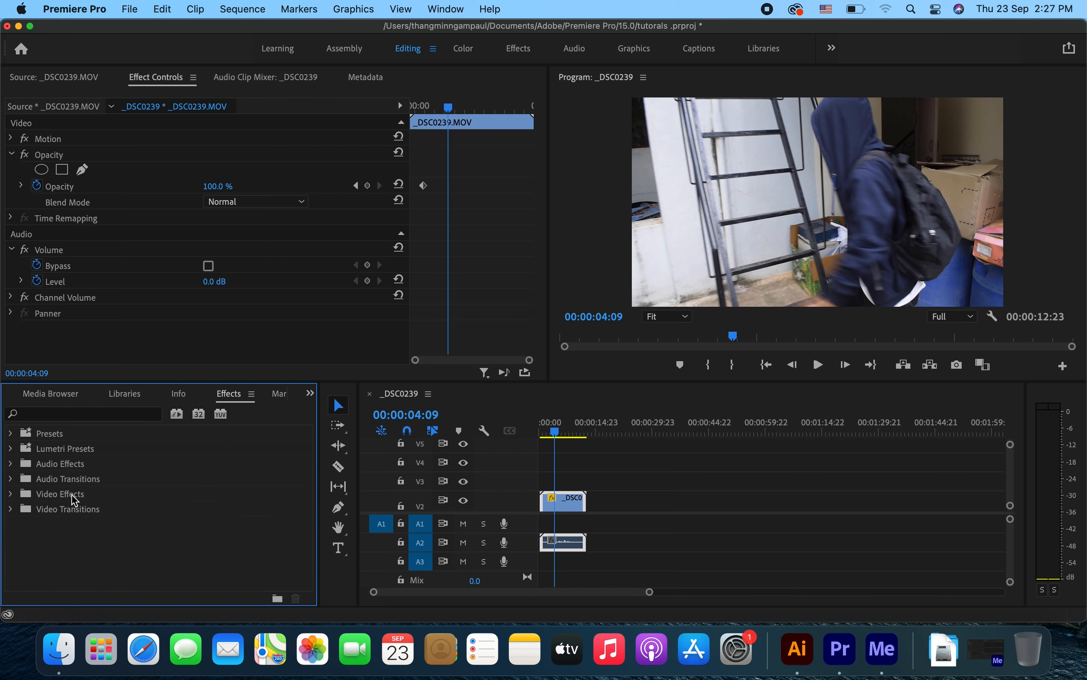
pyautogui.click(68, 483)
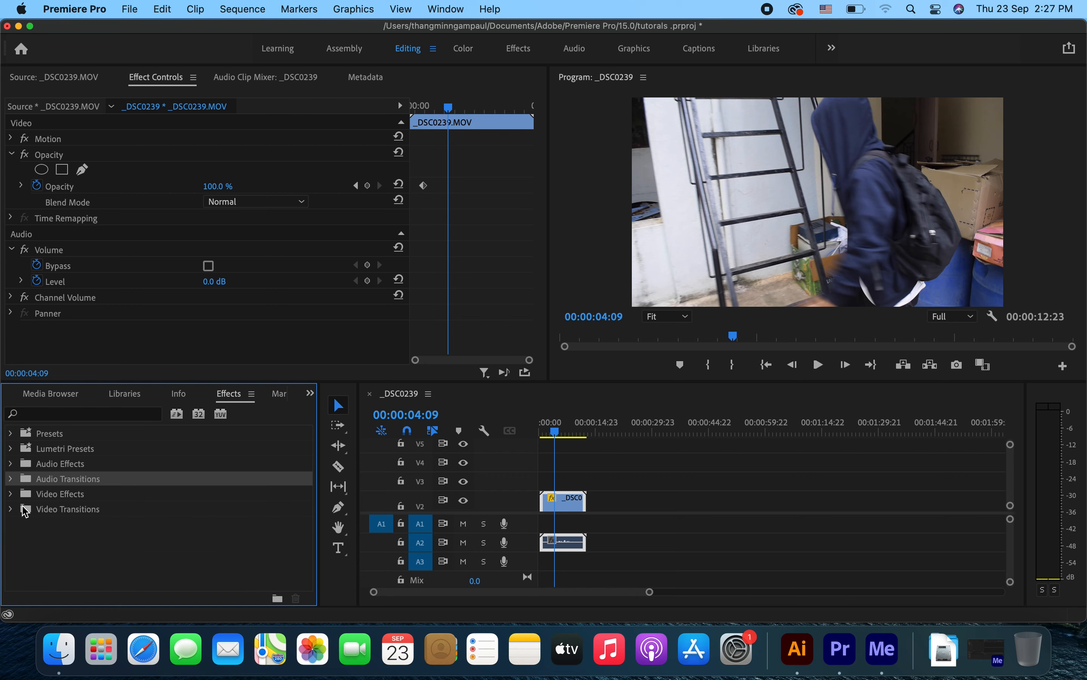
pyautogui.click(68, 493)
pyautogui.click(620, 504)
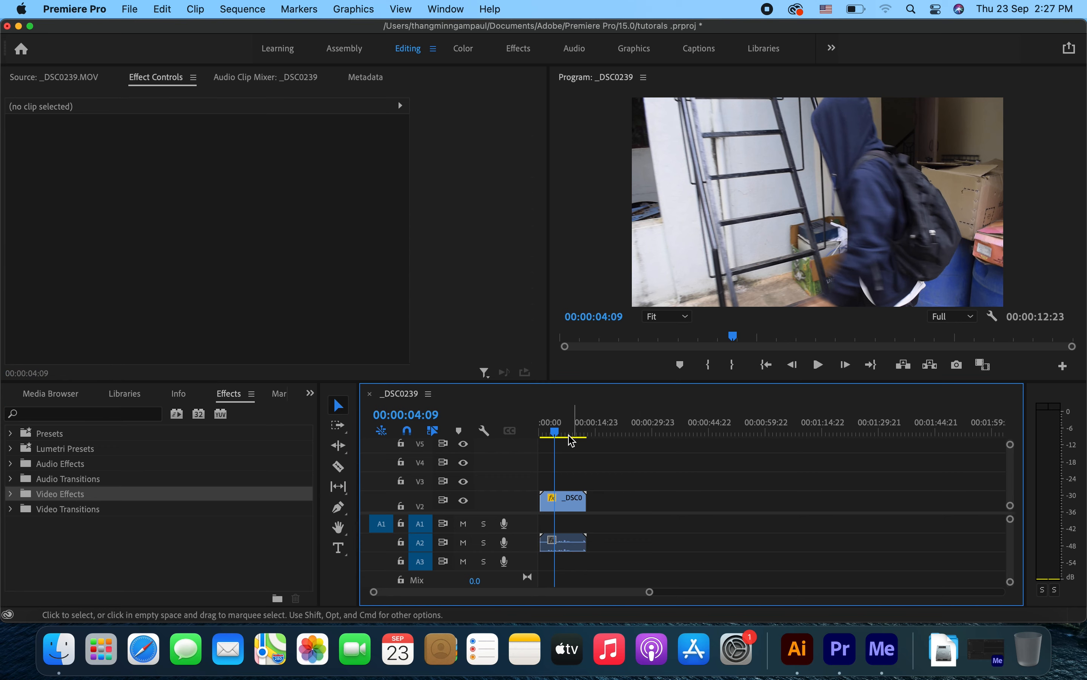
# Return the playhead to the sequence start, enlarge the timeline scale, and place the playhead at 00:00:00:15
pyautogui.moveTo(555, 435); pyautogui.dragTo(542, 440)
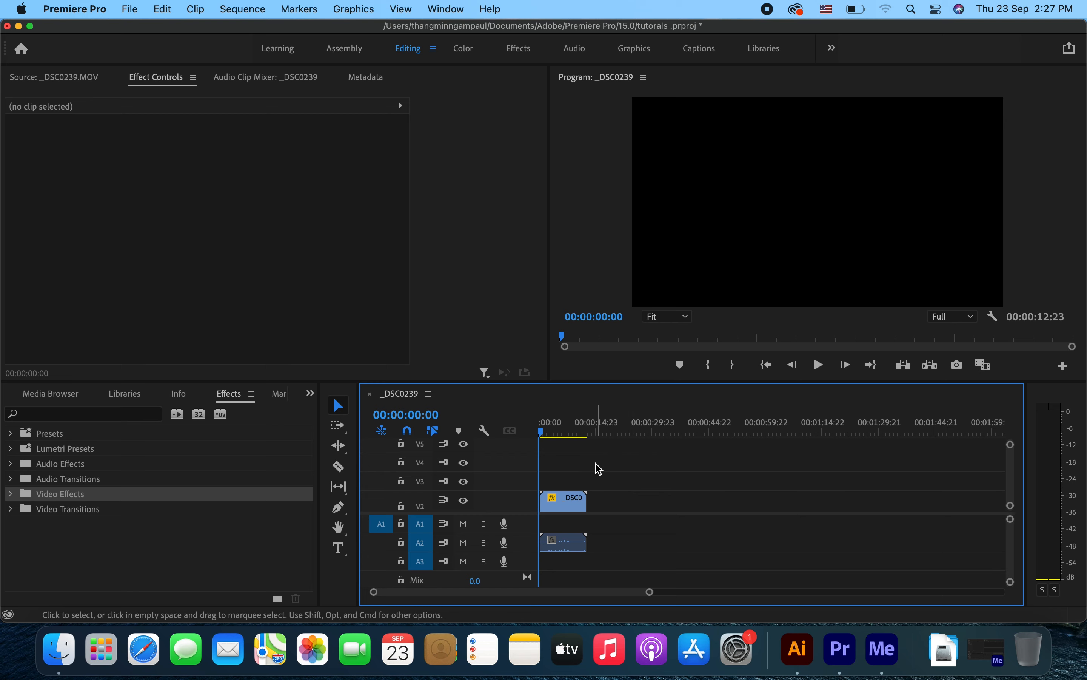
pyautogui.scroll(3, 579, 453)
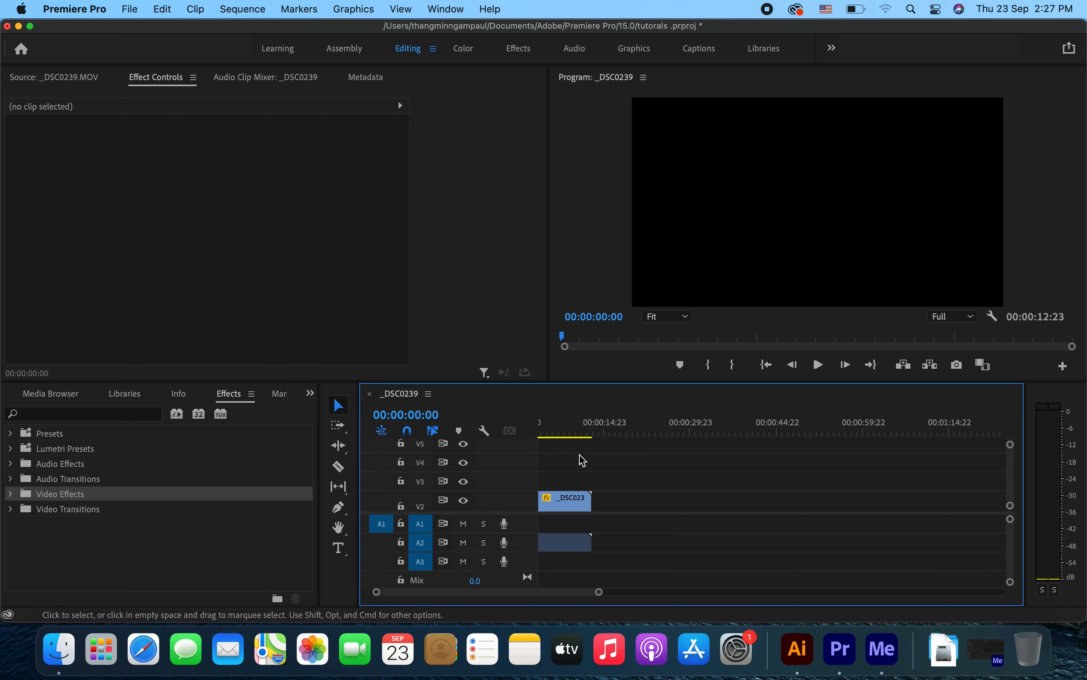
pyautogui.scroll(2, 579, 453)
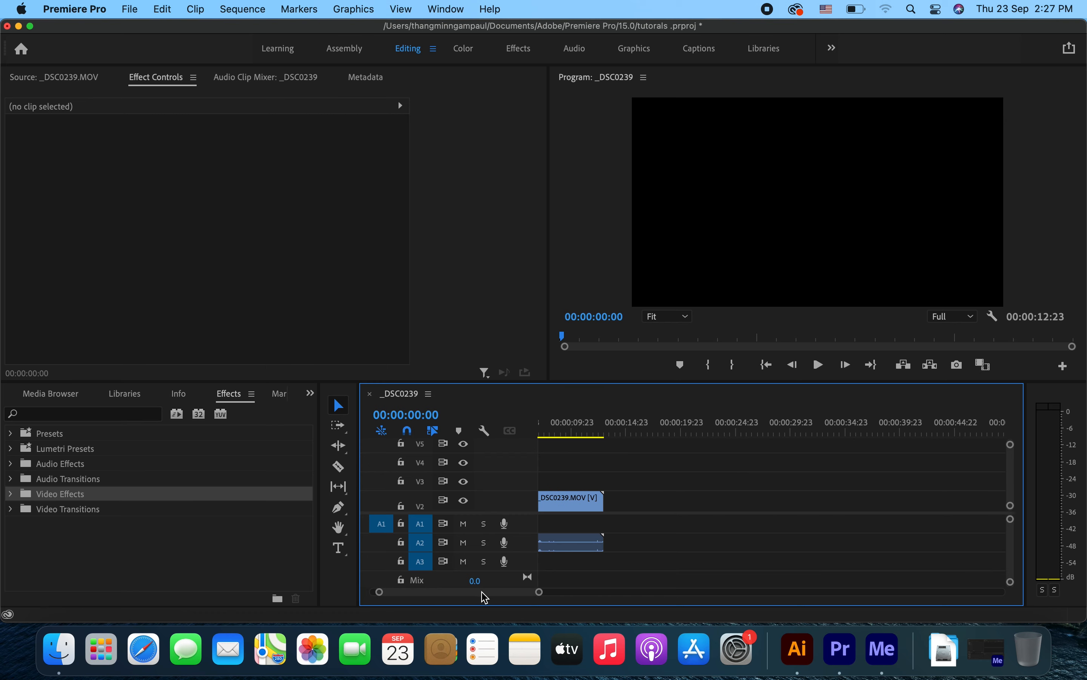
pyautogui.moveTo(482, 590); pyautogui.dragTo(474, 592)
pyautogui.moveTo(543, 432); pyautogui.dragTo(551, 438)
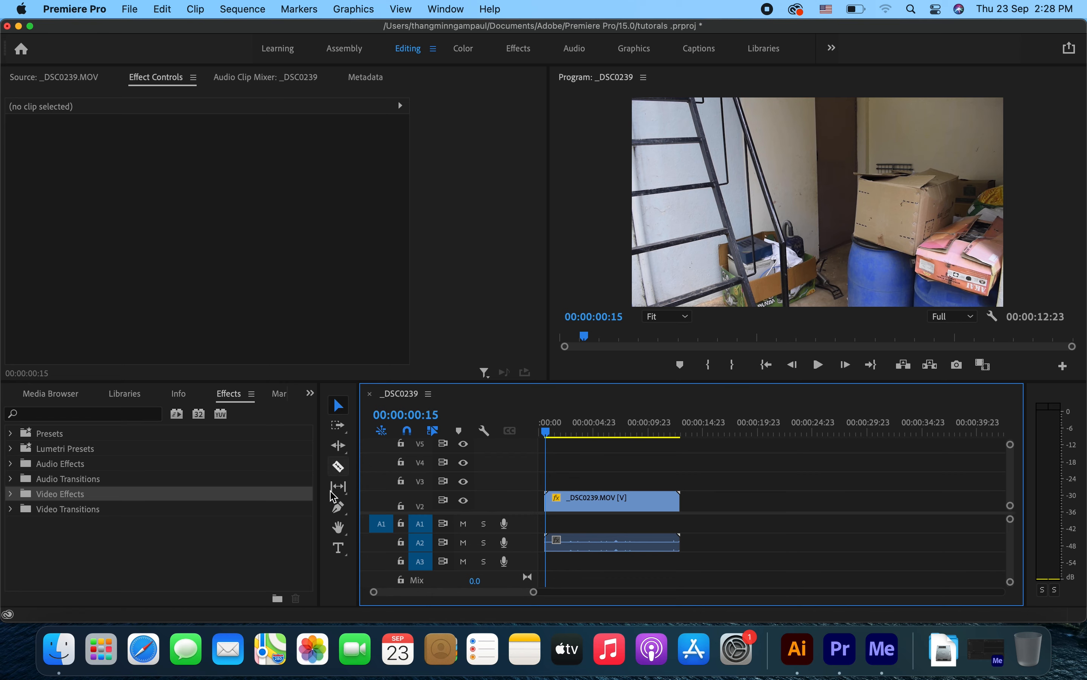
# Add the text "sjdfjkasfksjjf" with the Type tool in the upper middle of the video frame
pyautogui.click(340, 554)
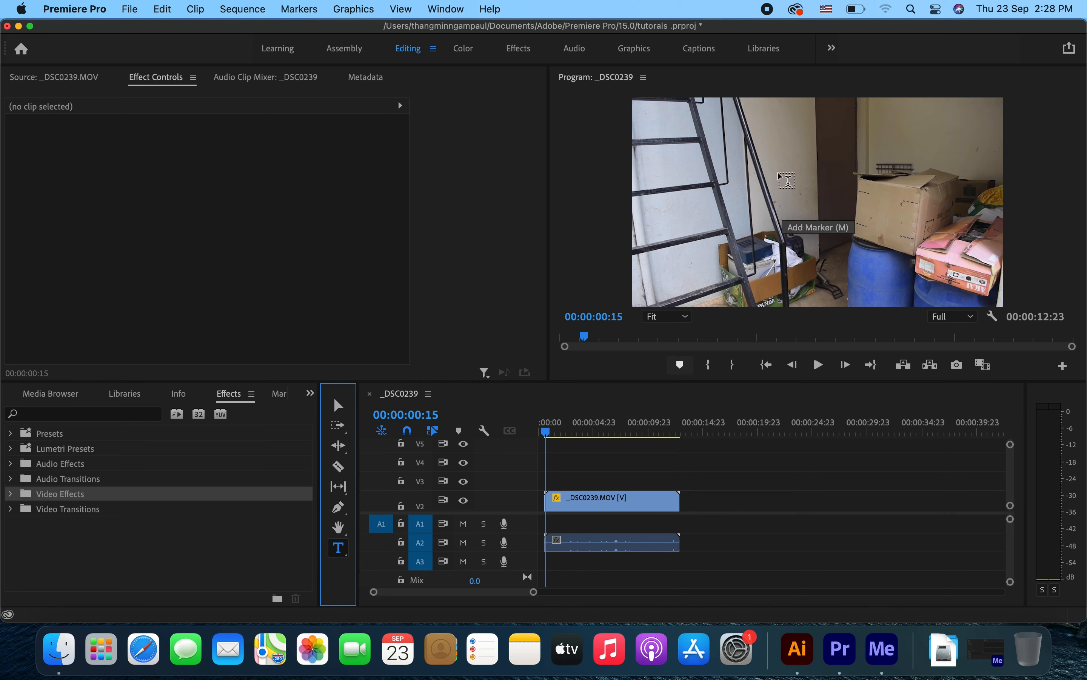
pyautogui.click(784, 179)
pyautogui.click(846, 208)
pyautogui.write('sjdfjkasfksjjf')
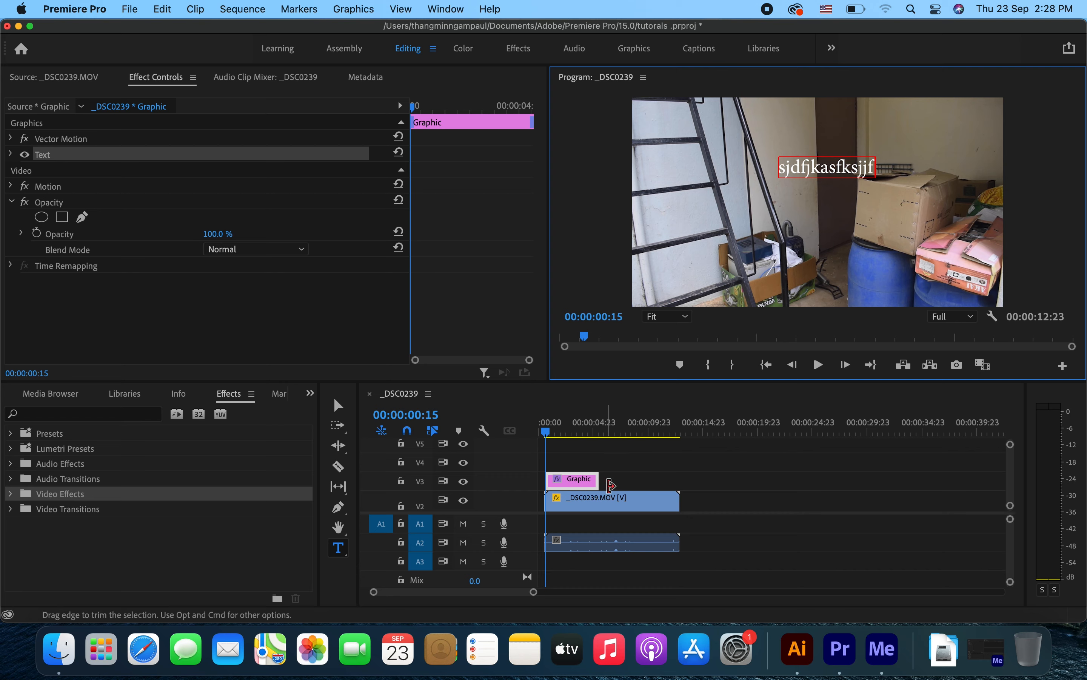
# Move the playhead to 00:00:01:06 and select the text graphic clip on V3
pyautogui.click(550, 439)
pyautogui.moveTo(547, 433)
pyautogui.mouseDown()
pyautogui.moveTo(562, 435)
pyautogui.moveTo(552, 435)
pyautogui.mouseUp()
pyautogui.click(572, 479)
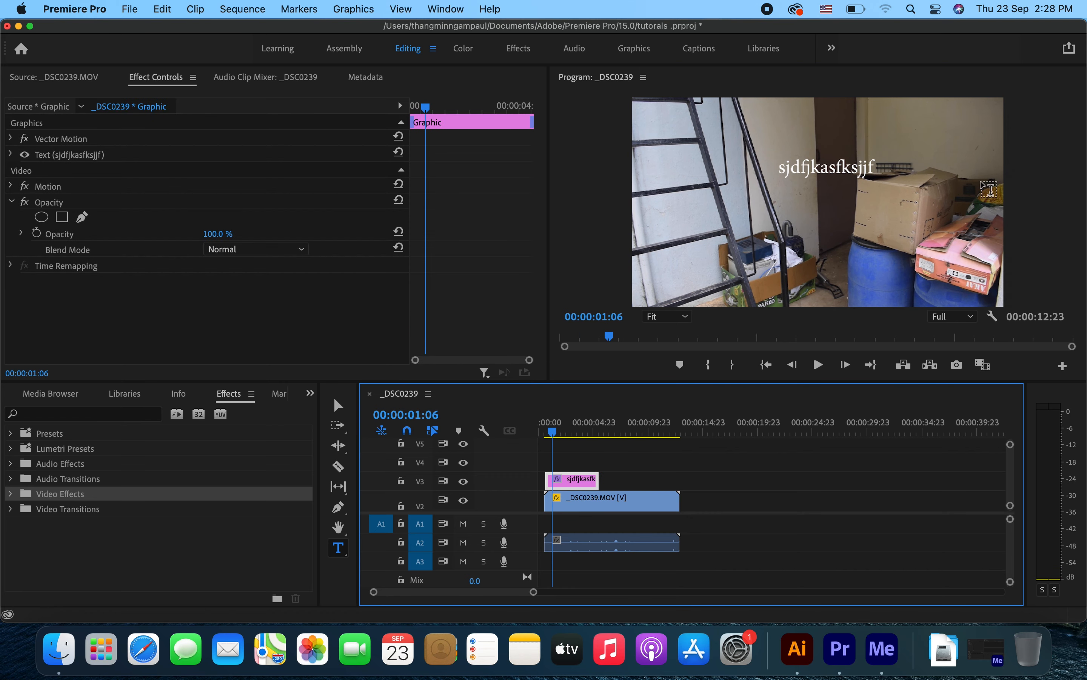
# Expand the text properties of the graphic and try changing the font to MrsSheppards Pro
pyautogui.click(10, 153)
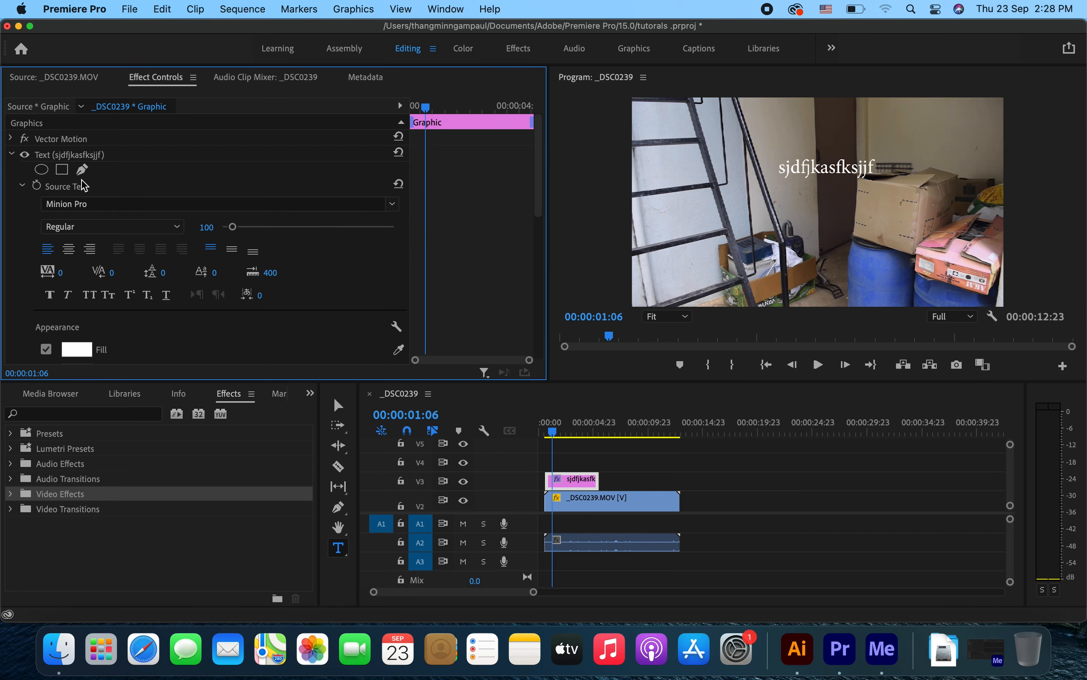
pyautogui.scroll(-1, 142, 293)
pyautogui.scroll(-1, 143, 292)
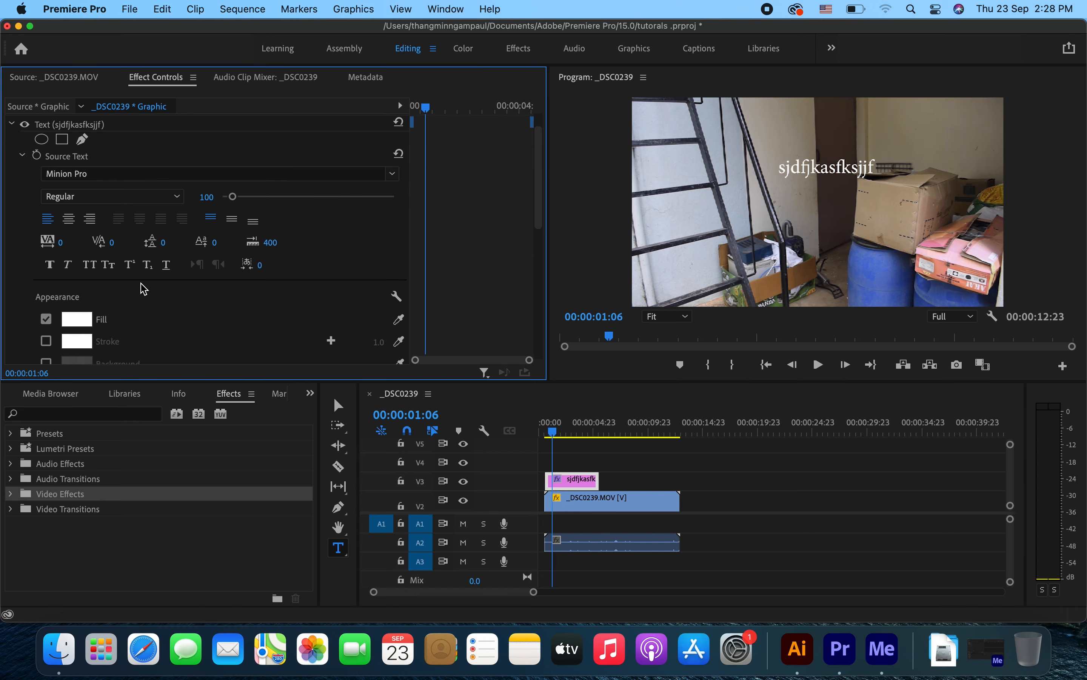
pyautogui.click(93, 172)
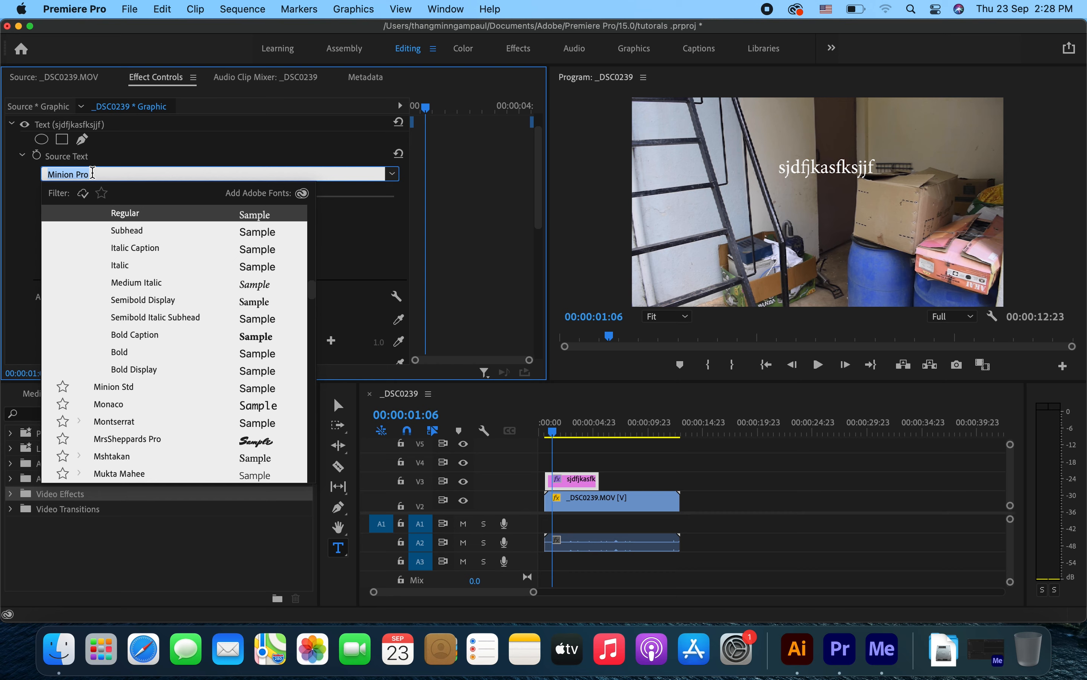
pyautogui.click(264, 441)
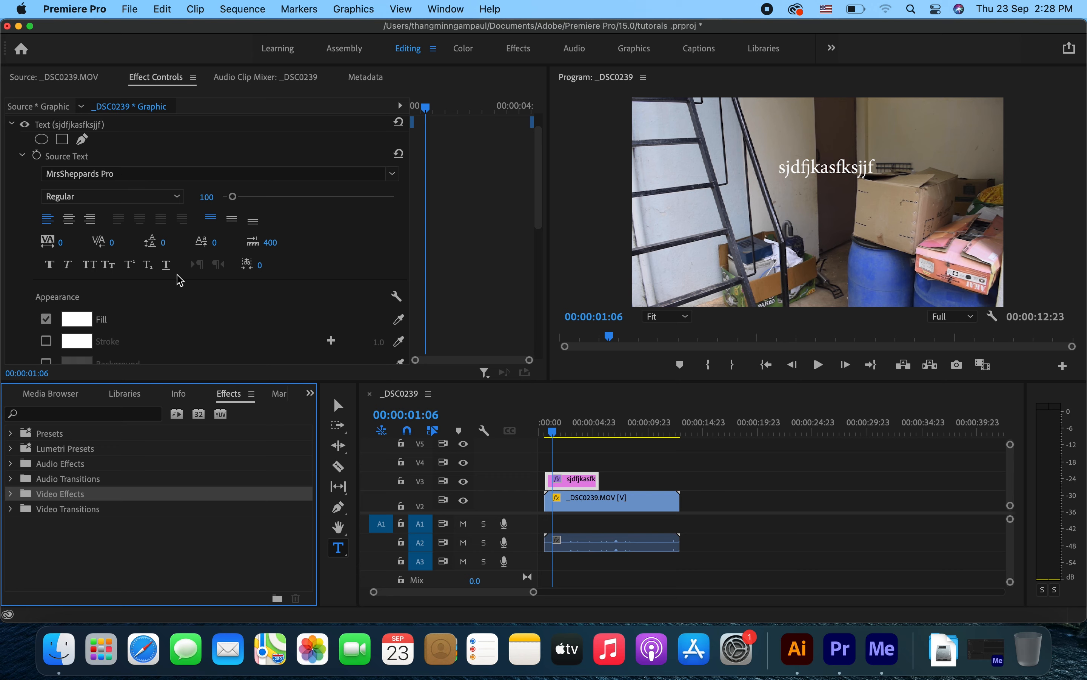
# Shift the text up and to the left in the frame to position 714.1, 334.9
pyautogui.scroll(-5, 207, 320)
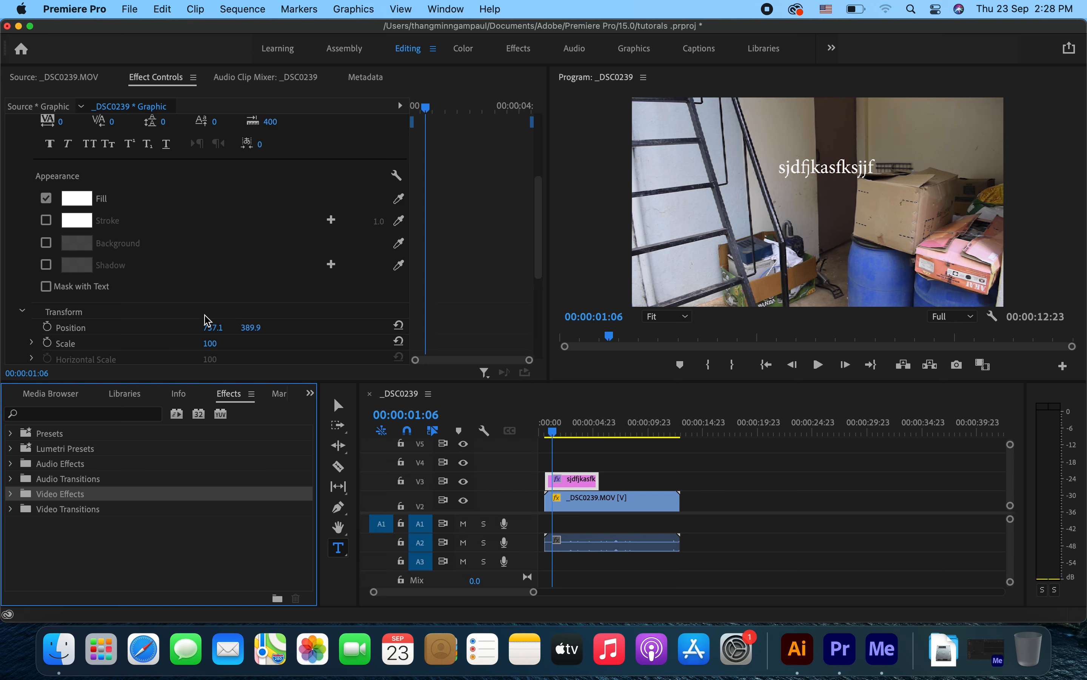
pyautogui.scroll(-1, 154, 274)
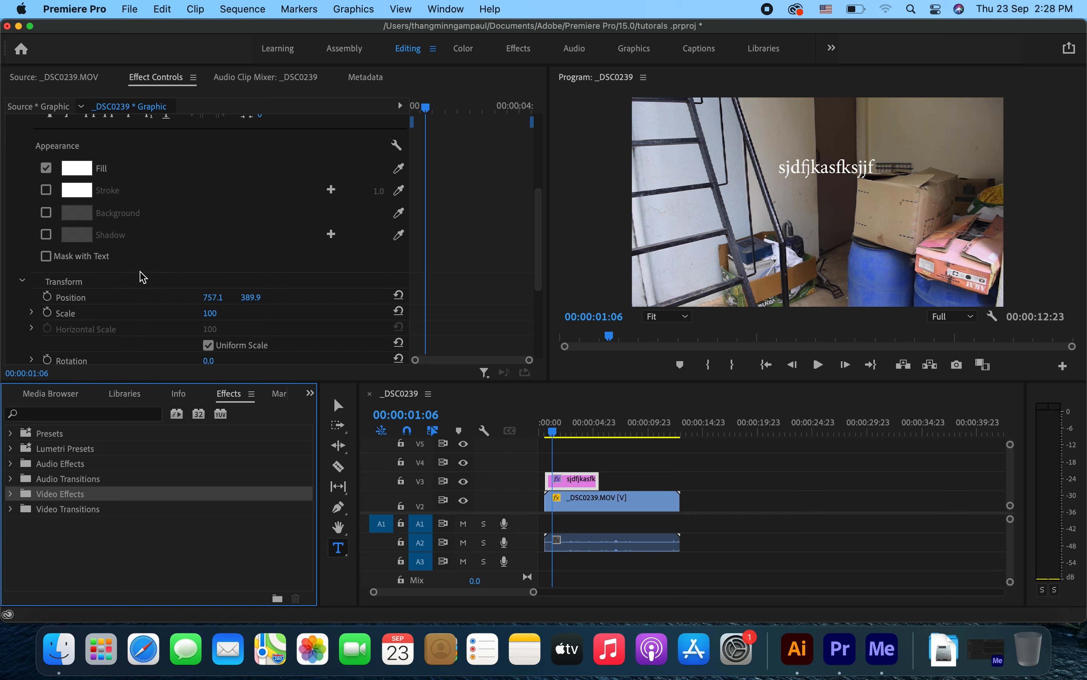
pyautogui.moveTo(213, 297); pyautogui.dragTo(248, 300)
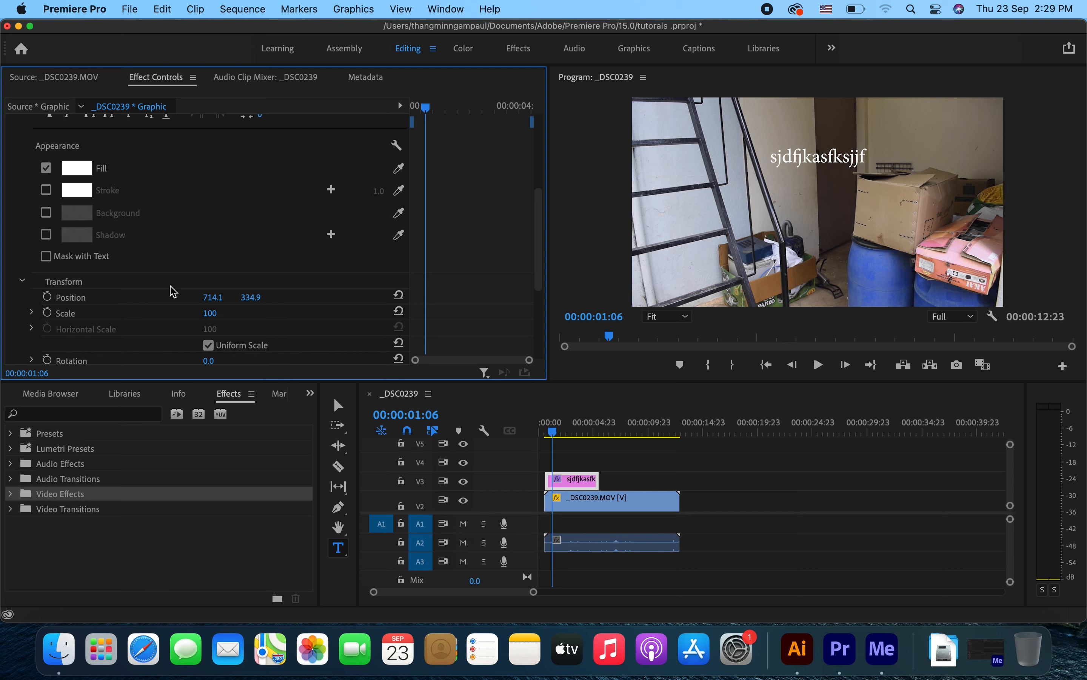
# Try lowering the graphic clip's opacity, and select the text layer "sjdfjkasfksjjf" in the effect settings
pyautogui.scroll(-3, 128, 305)
pyautogui.scroll(-4, 128, 306)
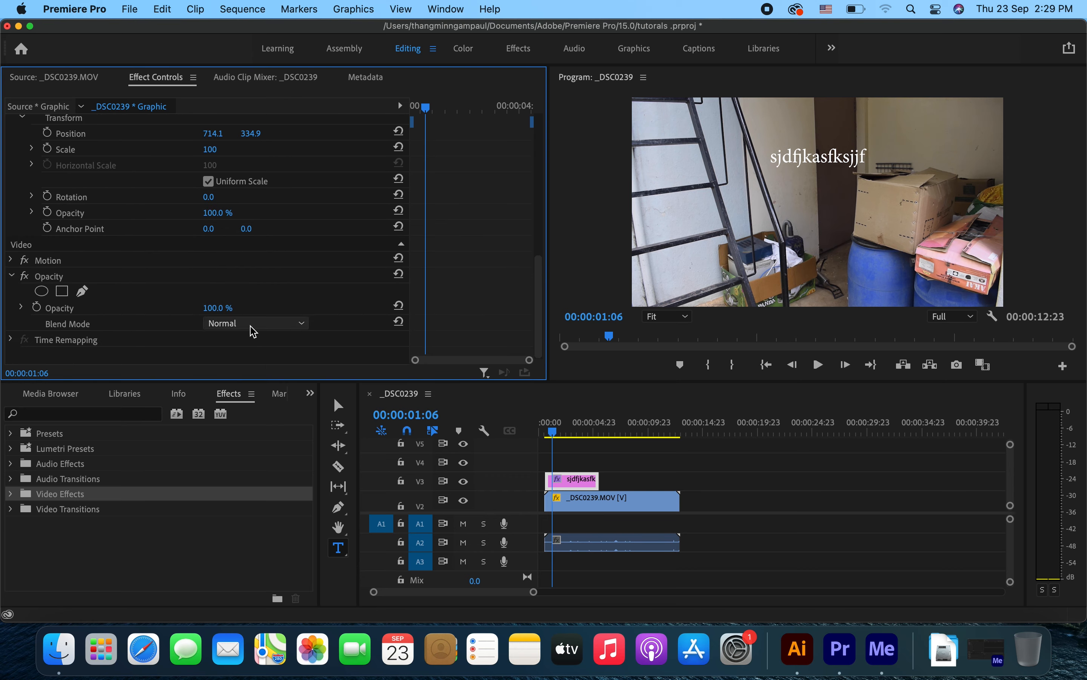
pyautogui.moveTo(218, 308)
pyautogui.mouseDown()
pyautogui.moveTo(128, 308)
pyautogui.moveTo(218, 308)
pyautogui.moveTo(196, 308)
pyautogui.mouseUp()
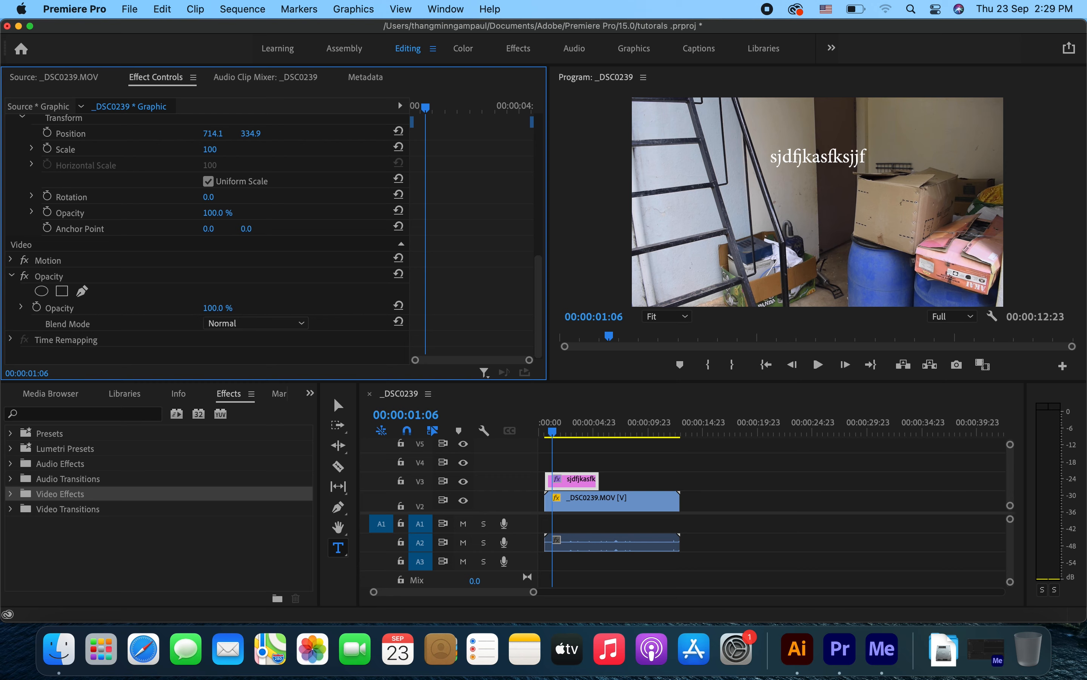
pyautogui.scroll(10, 274, 282)
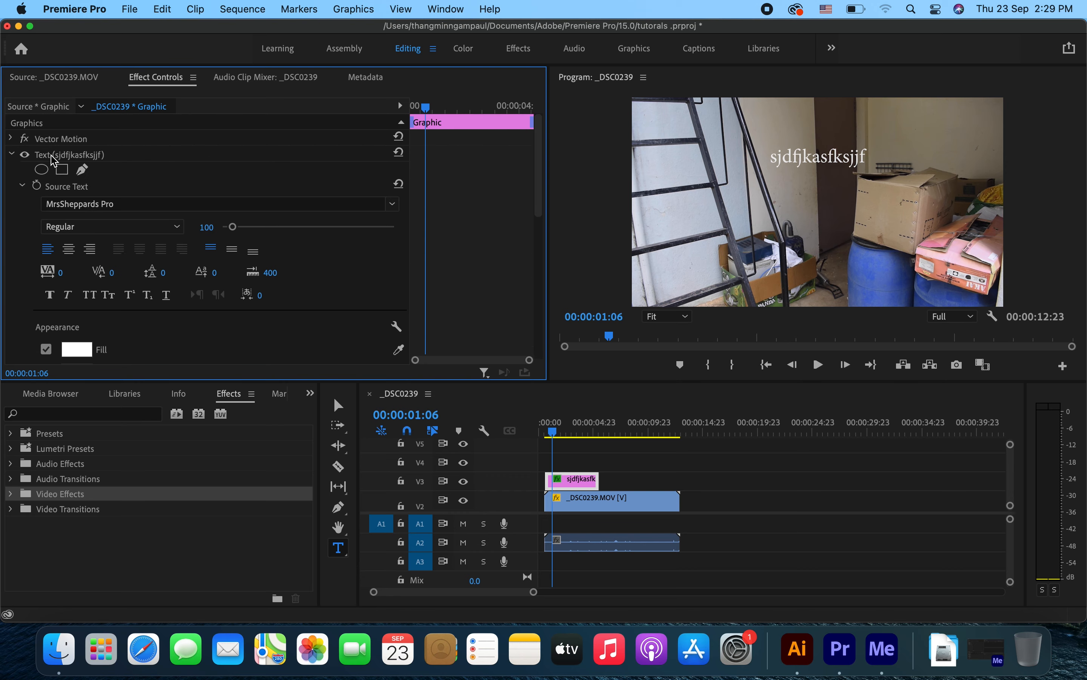
pyautogui.click(49, 154)
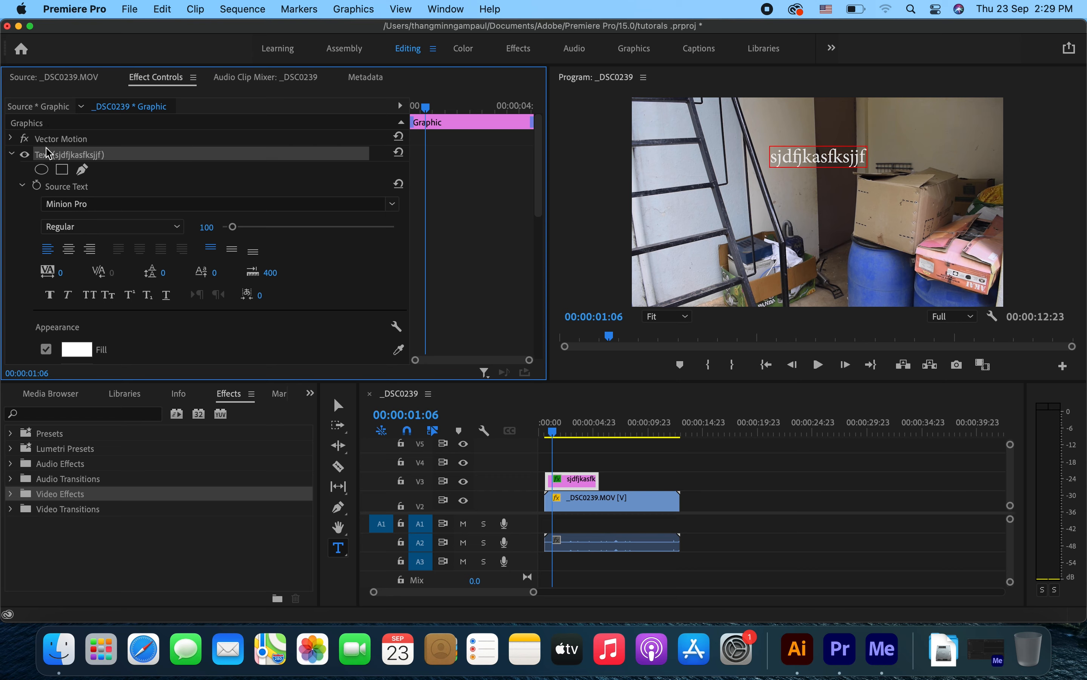
# Delete the text layer from the graphic, and remove the leftover graphic clip from track V3
pyautogui.press('Delete')
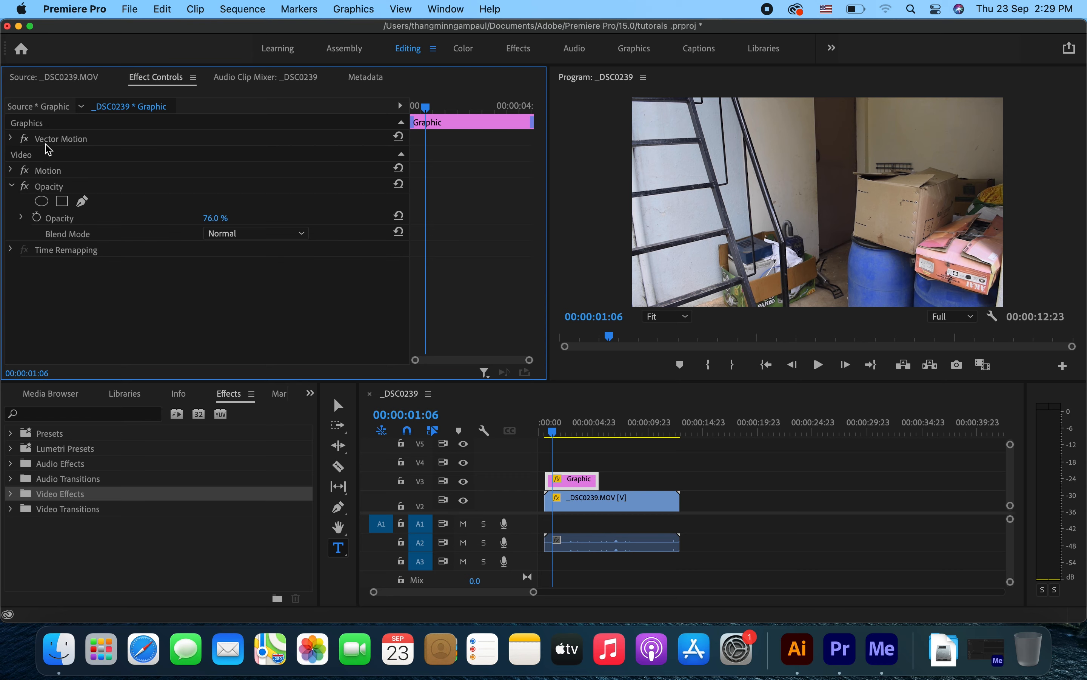
pyautogui.click(50, 139)
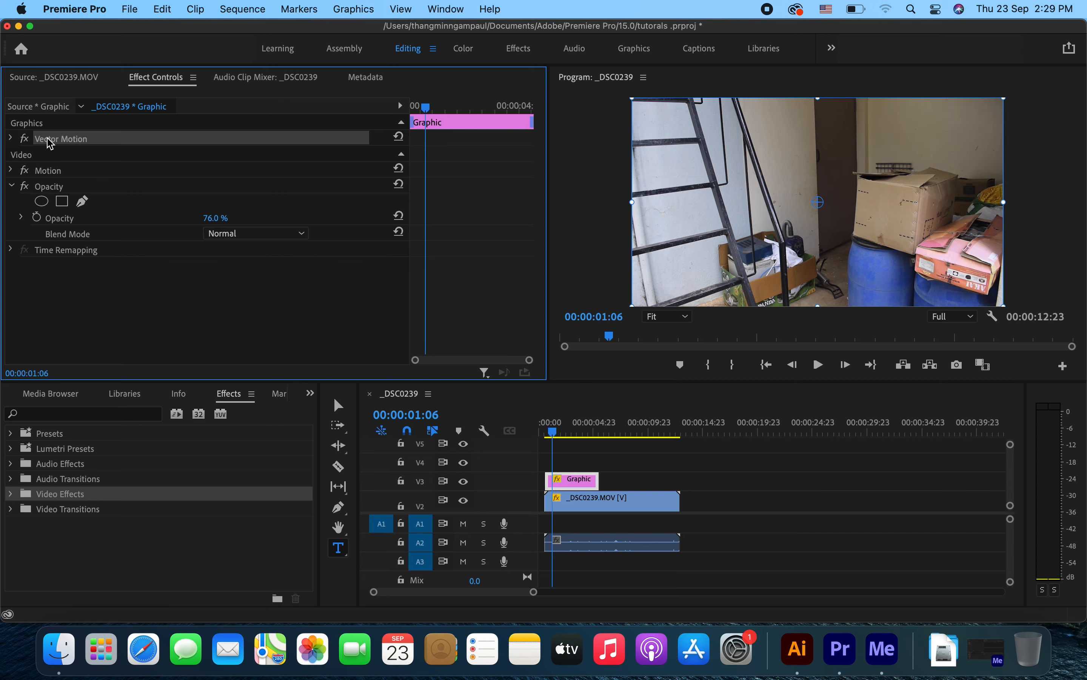
pyautogui.click(607, 460)
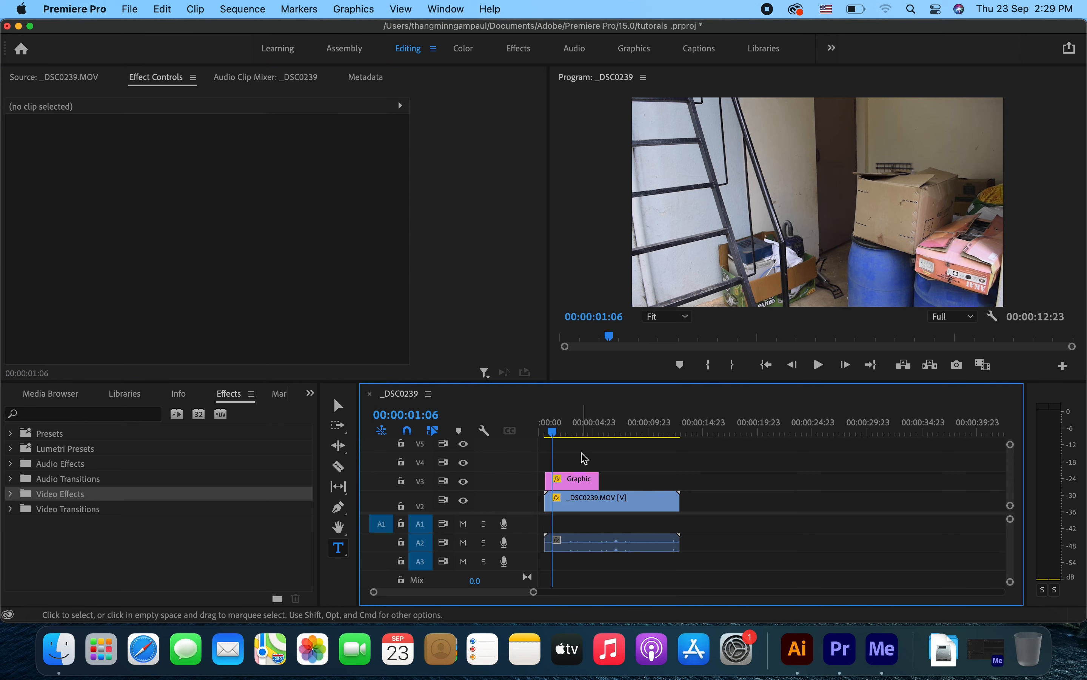
pyautogui.click(578, 483)
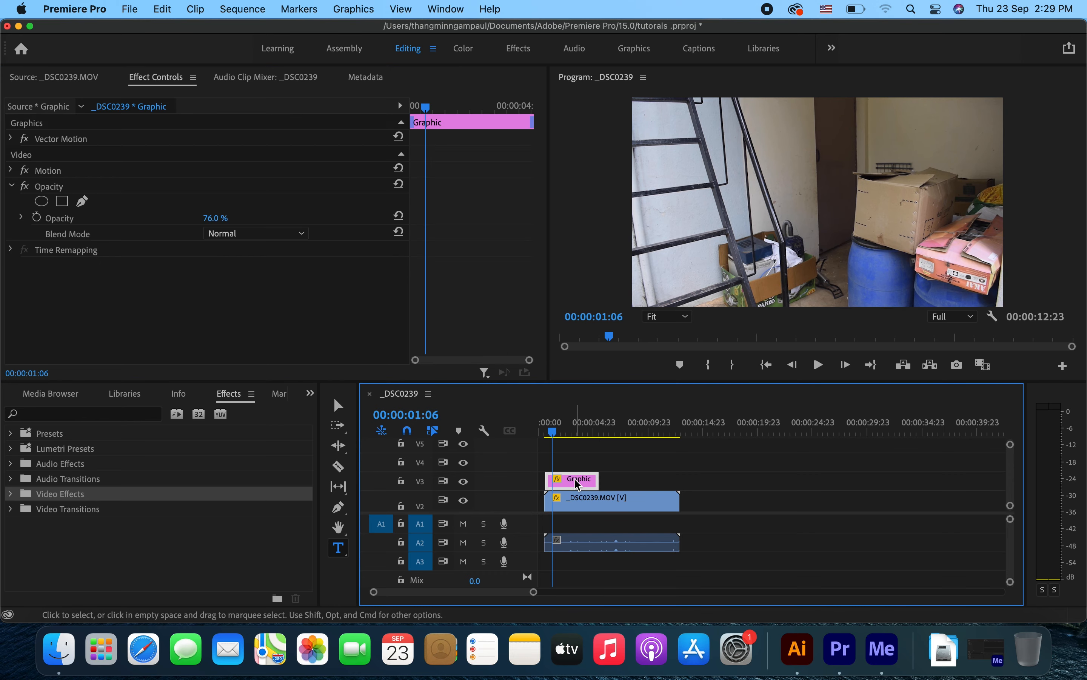
pyautogui.press('Delete')
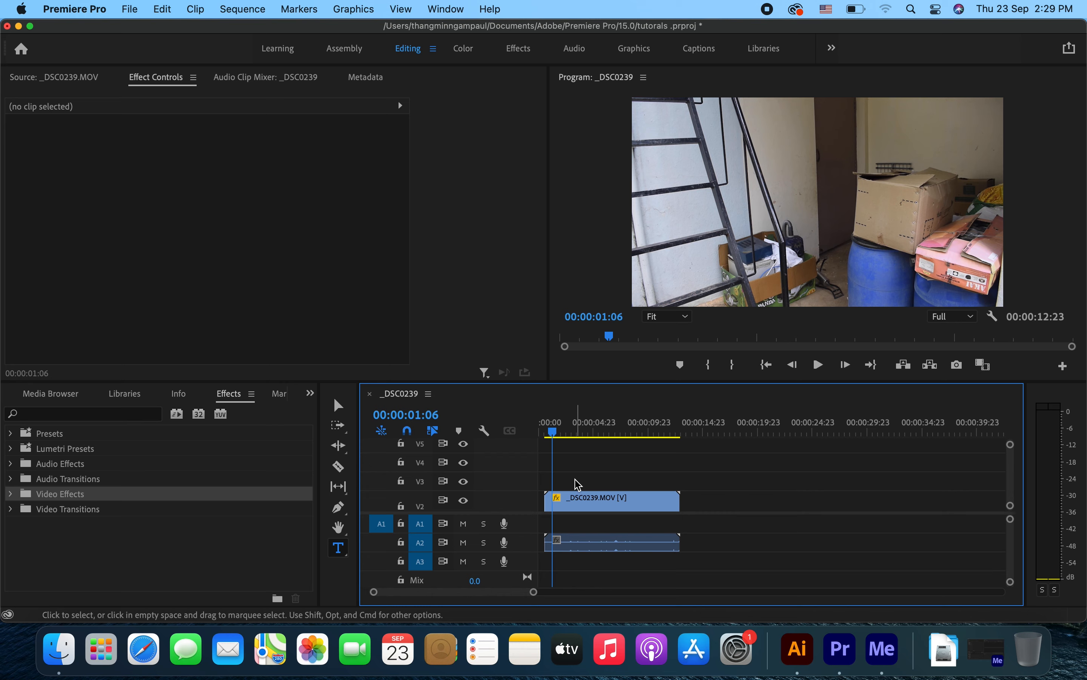
# Split the _DSC0239.MOV clip on V2 and its linked audio at 00:00:01:22 with the Razor tool
pyautogui.click(564, 502)
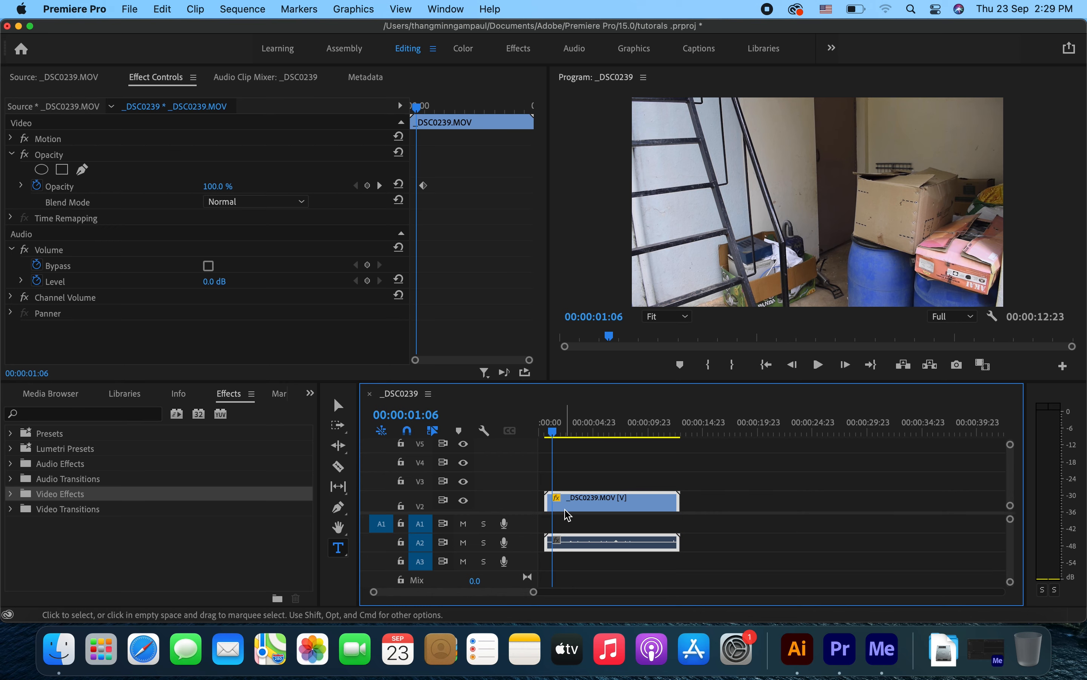
pyautogui.scroll(5, 591, 488)
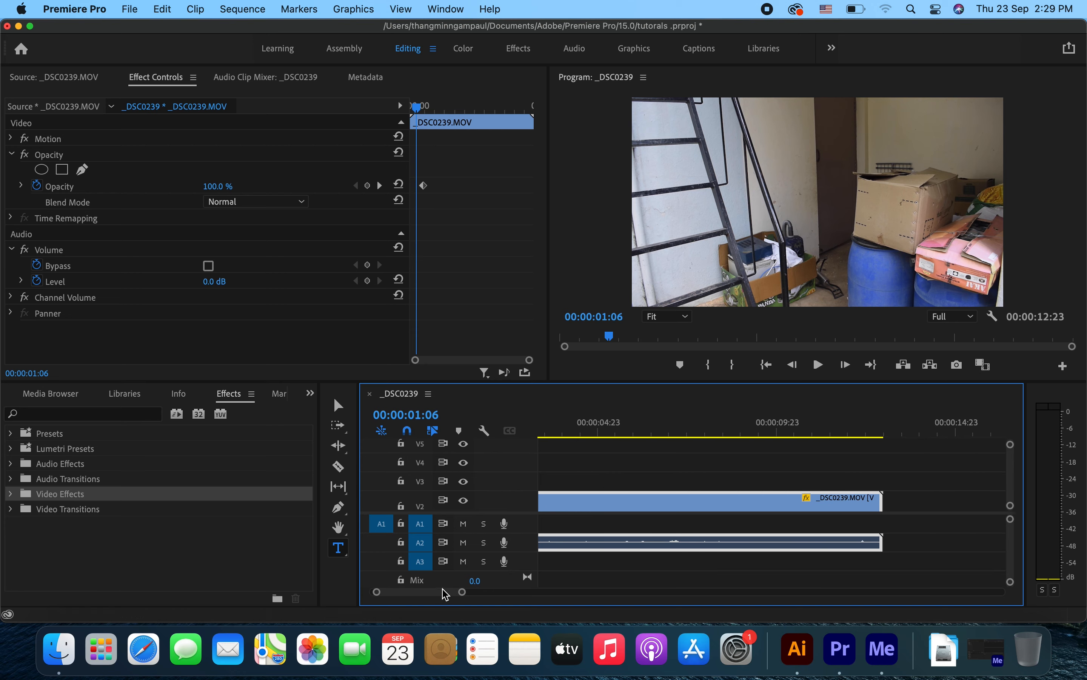
pyautogui.moveTo(444, 593); pyautogui.dragTo(440, 594)
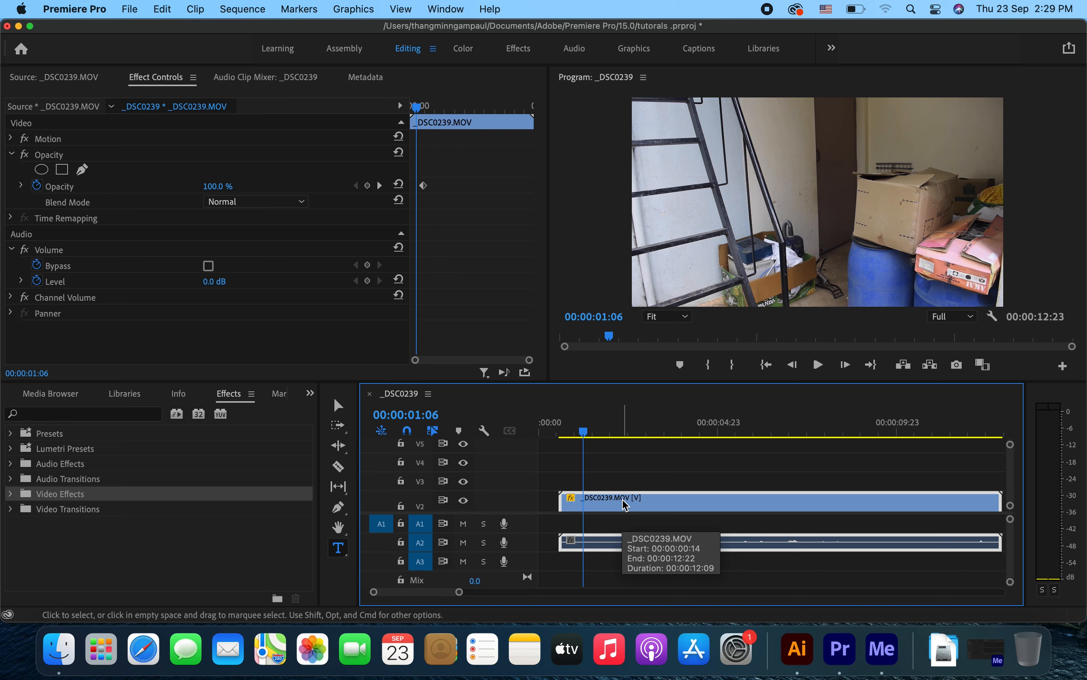
pyautogui.click(340, 468)
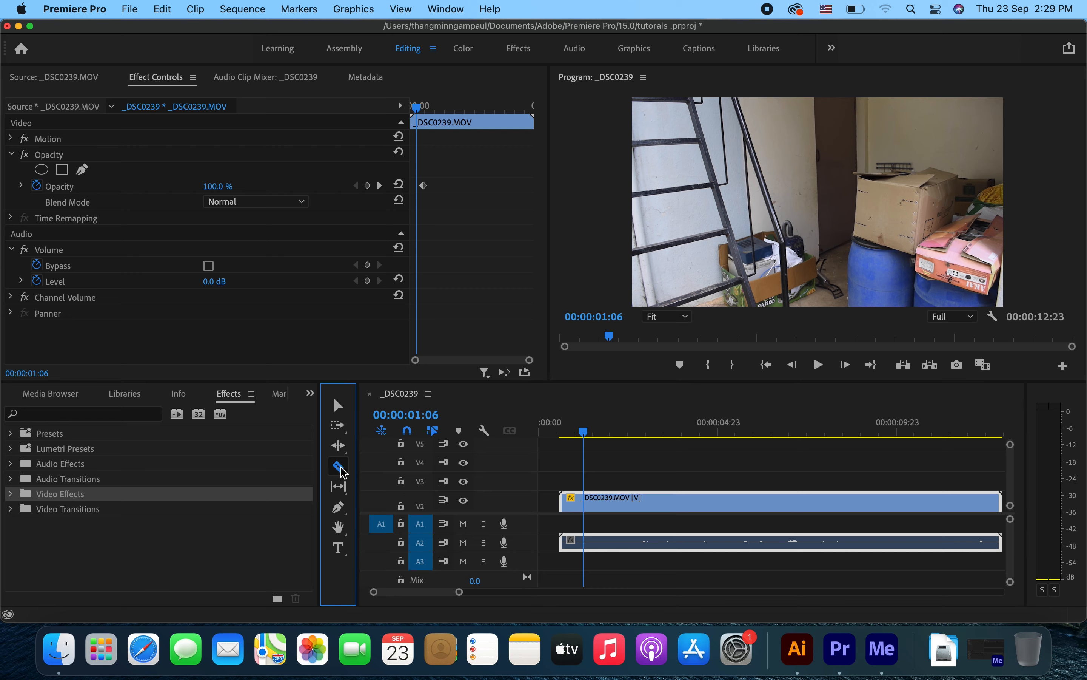
pyautogui.click(576, 434)
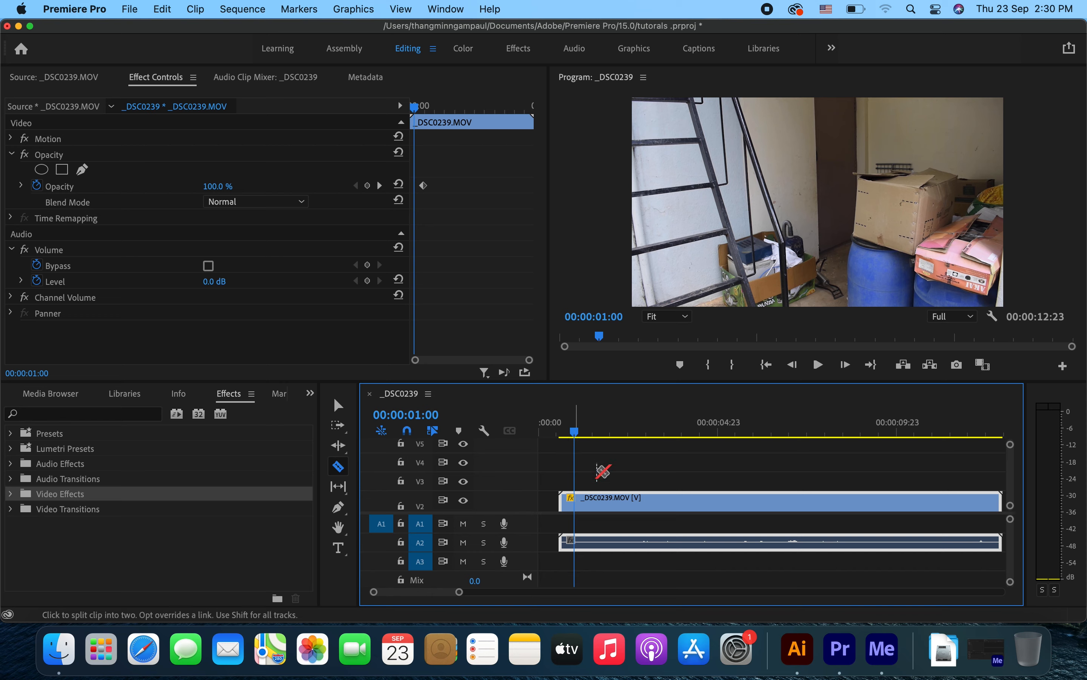
pyautogui.moveTo(577, 434); pyautogui.dragTo(608, 444)
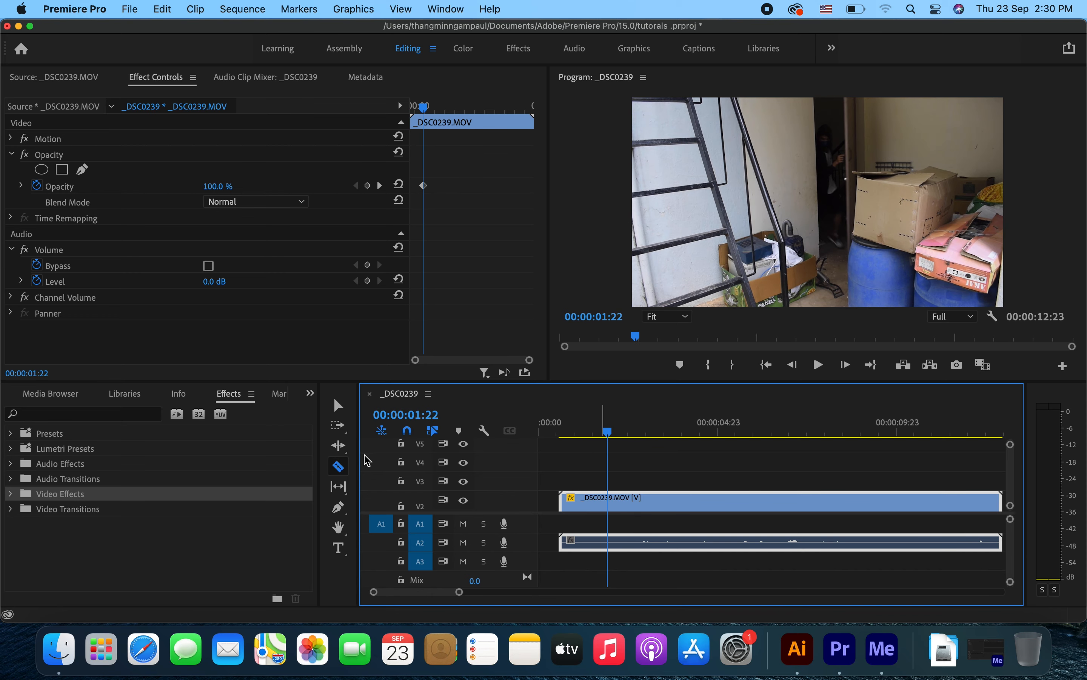
pyautogui.click(338, 466)
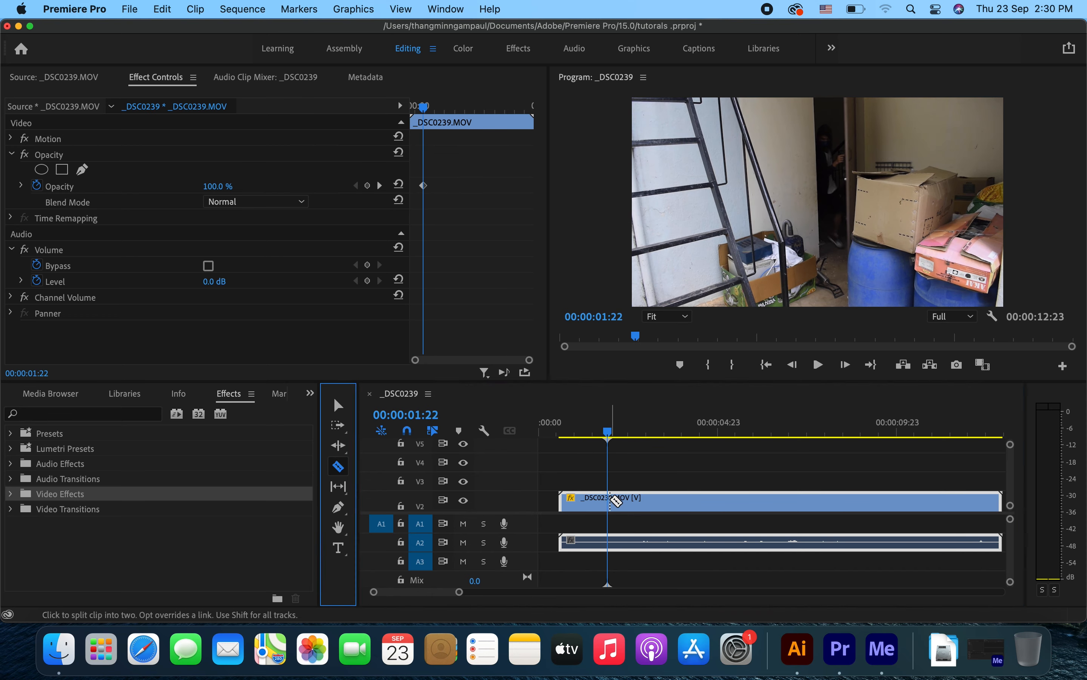
pyautogui.click(611, 501)
# Cut the remaining _DSC0239.MOV footage at 00:00:03:14 and at three further points, the last at 00:00:10:10
pyautogui.moveTo(614, 441); pyautogui.dragTo(667, 438)
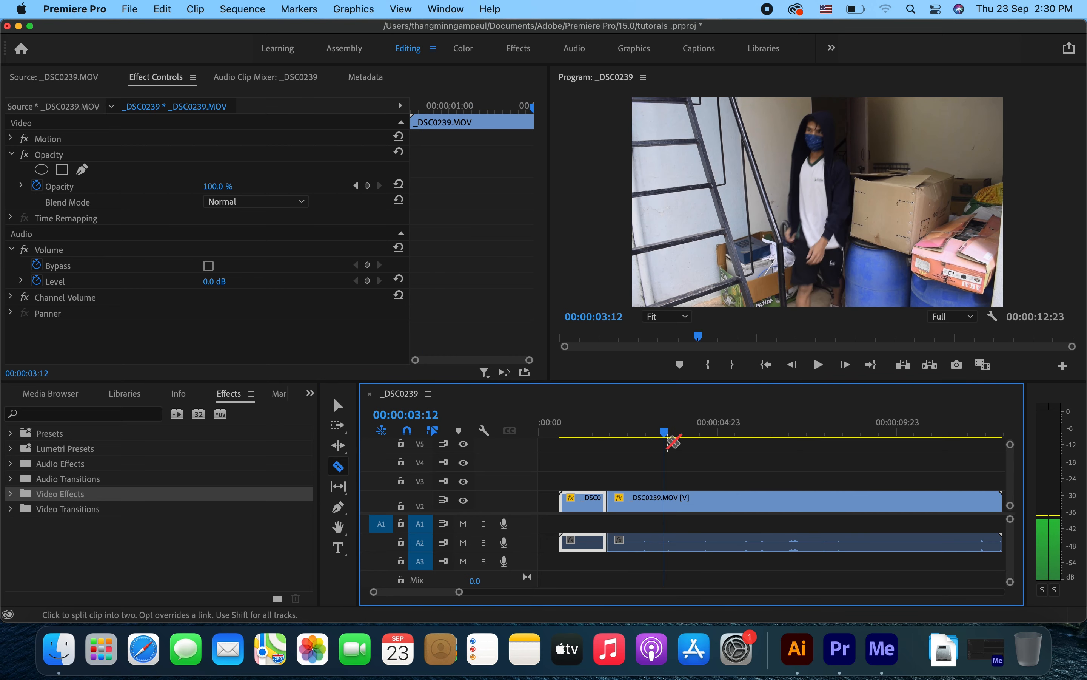
pyautogui.click(667, 501)
pyautogui.click(736, 501)
pyautogui.click(829, 501)
pyautogui.click(912, 501)
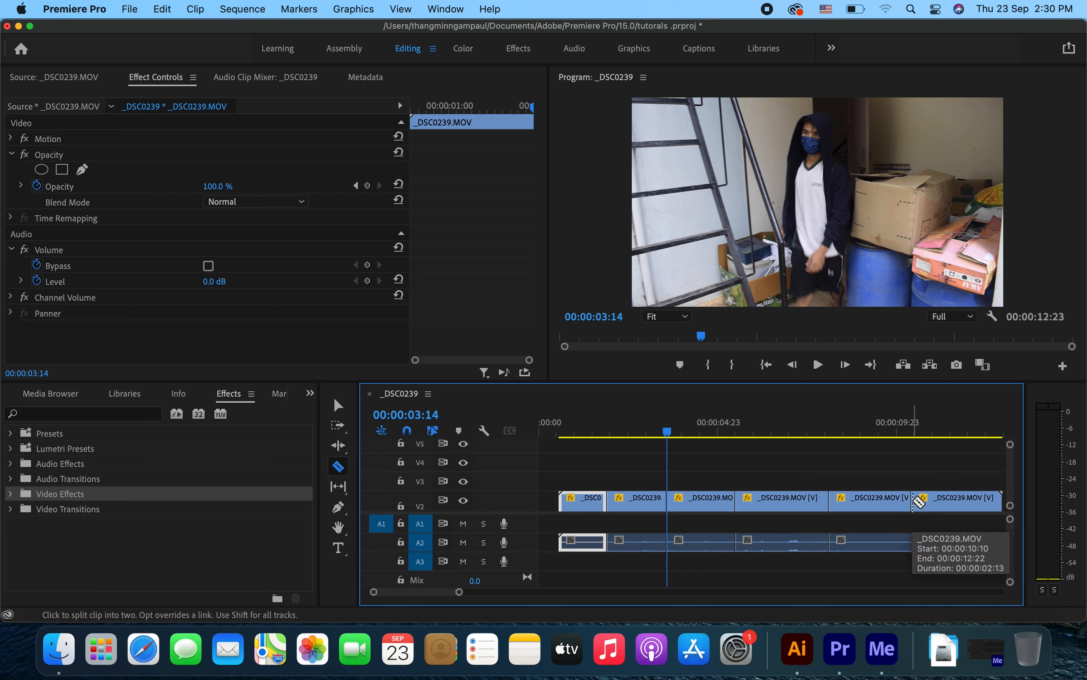
# Delete the third _DSC0239.MOV segment with the Selection tool and ripple-delete the gap it leaves
pyautogui.click(341, 404)
pyautogui.click(705, 486)
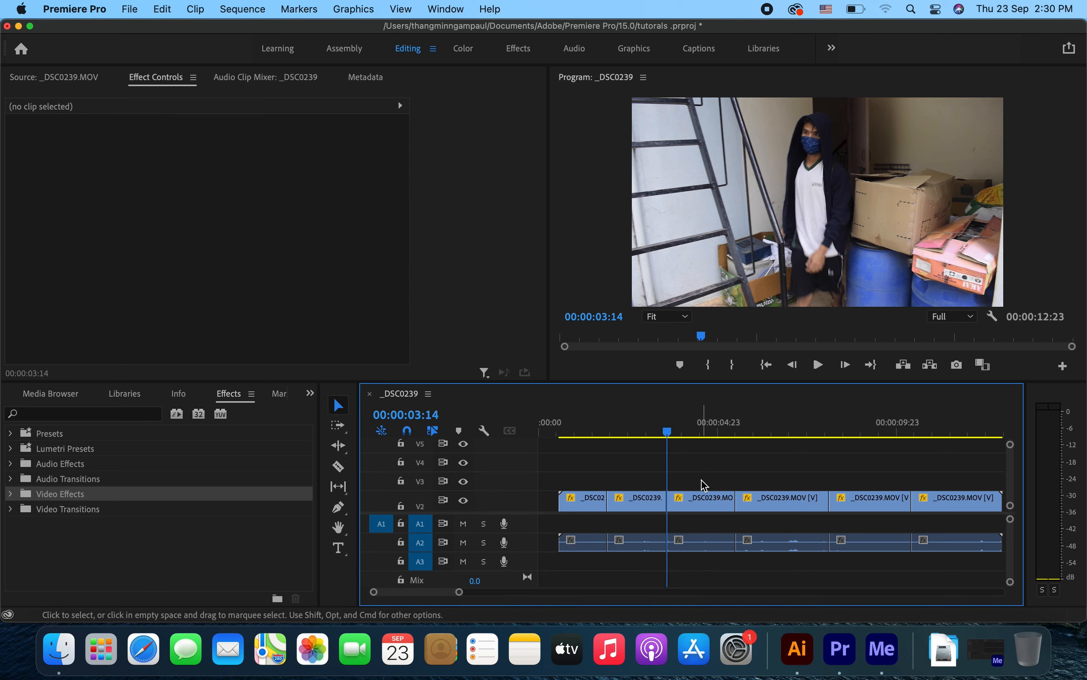
pyautogui.click(710, 505)
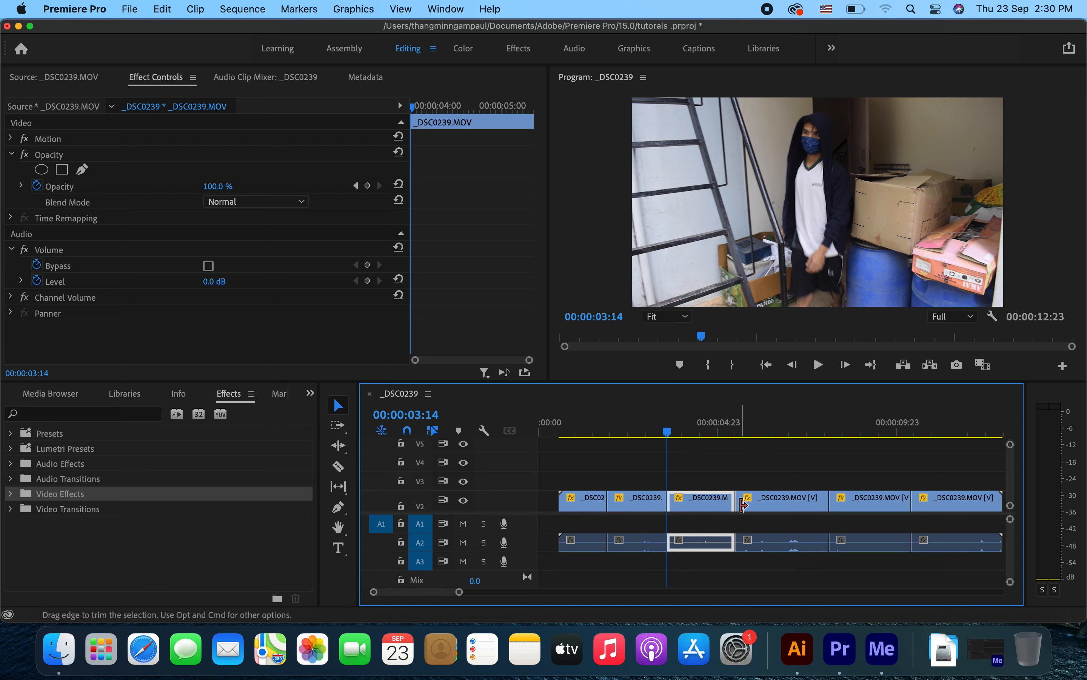
pyautogui.press('Delete')
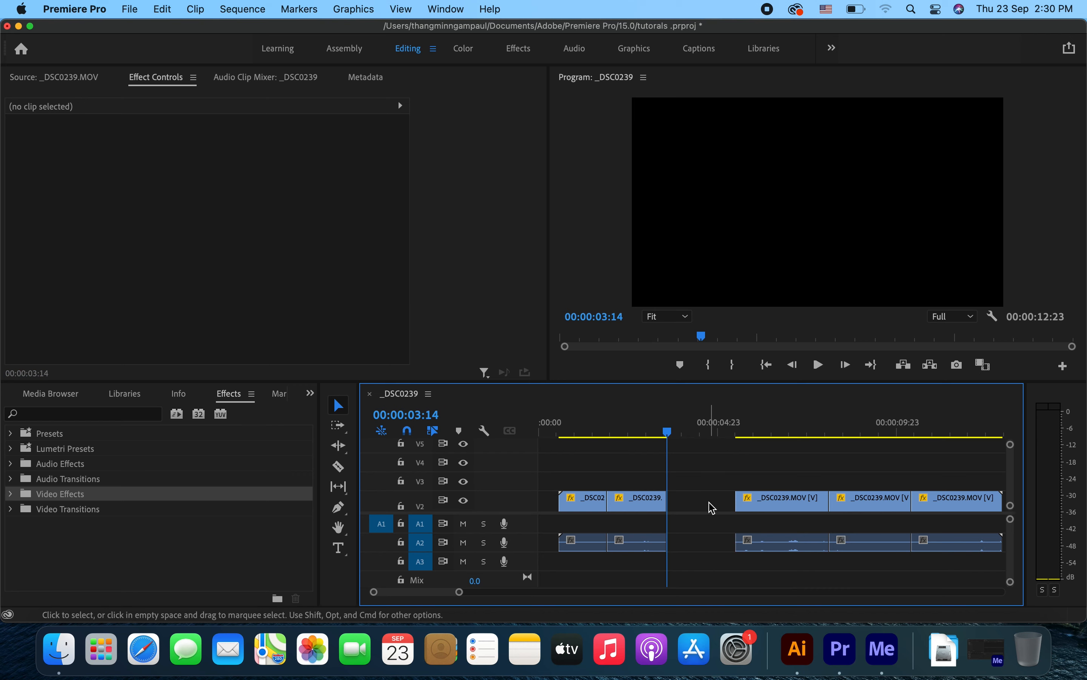
pyautogui.click(708, 505)
pyautogui.press('Delete')
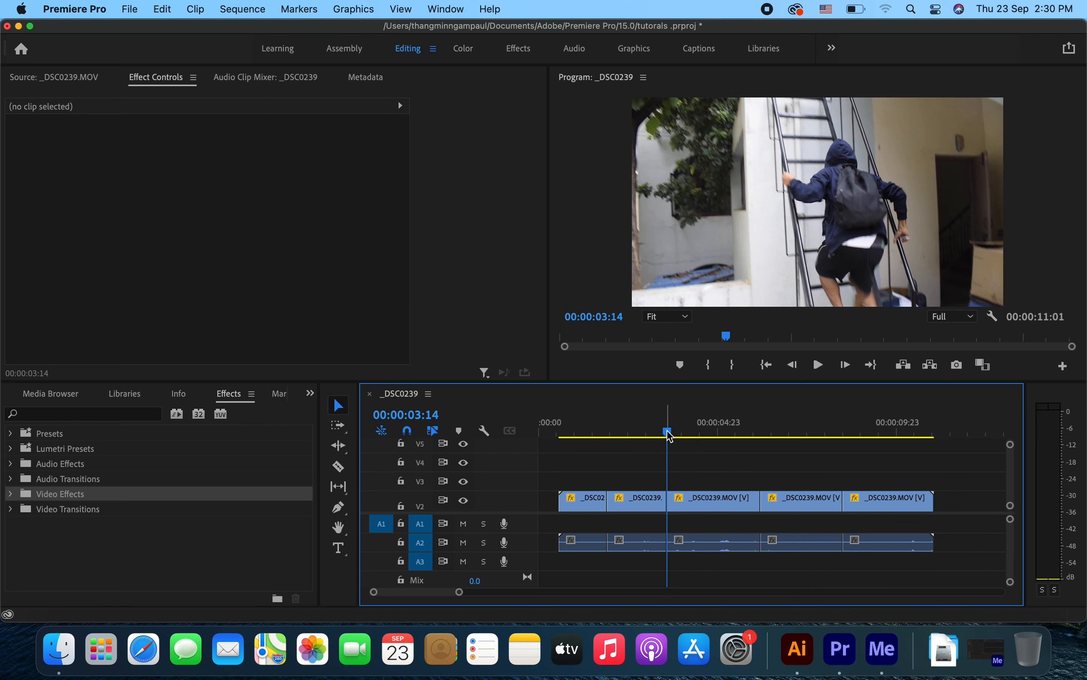
# Play the sequence across the new join around 00:00:03:14 to check the cut, leaving no clip selected
pyautogui.moveTo(669, 432); pyautogui.dragTo(666, 435)
pyautogui.press('space')
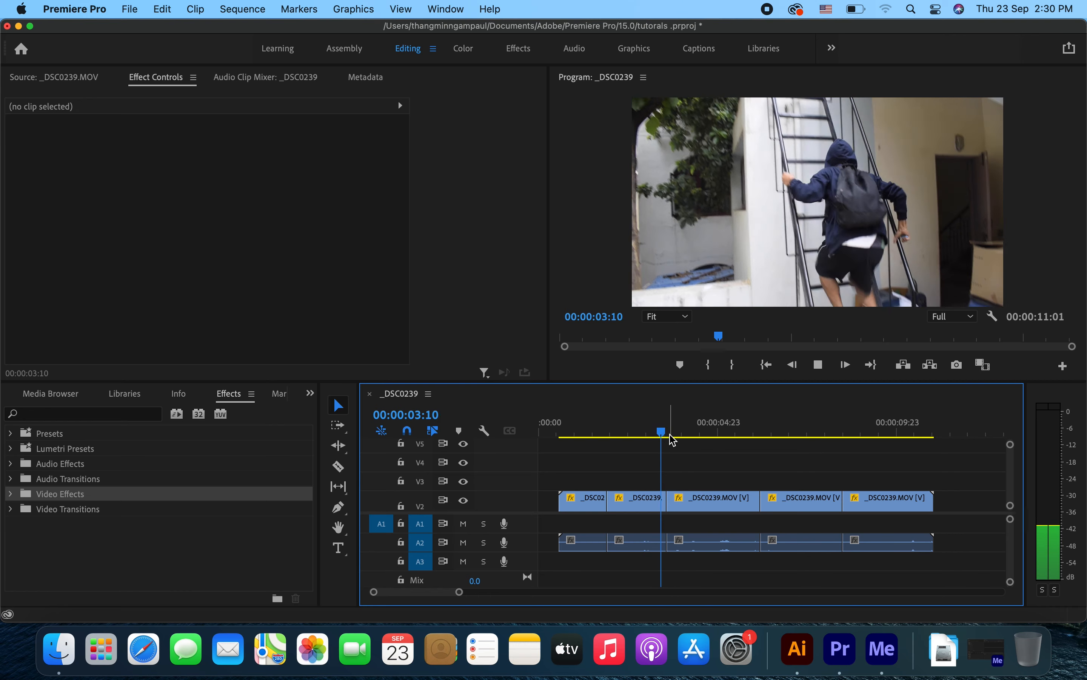
pyautogui.click(742, 498)
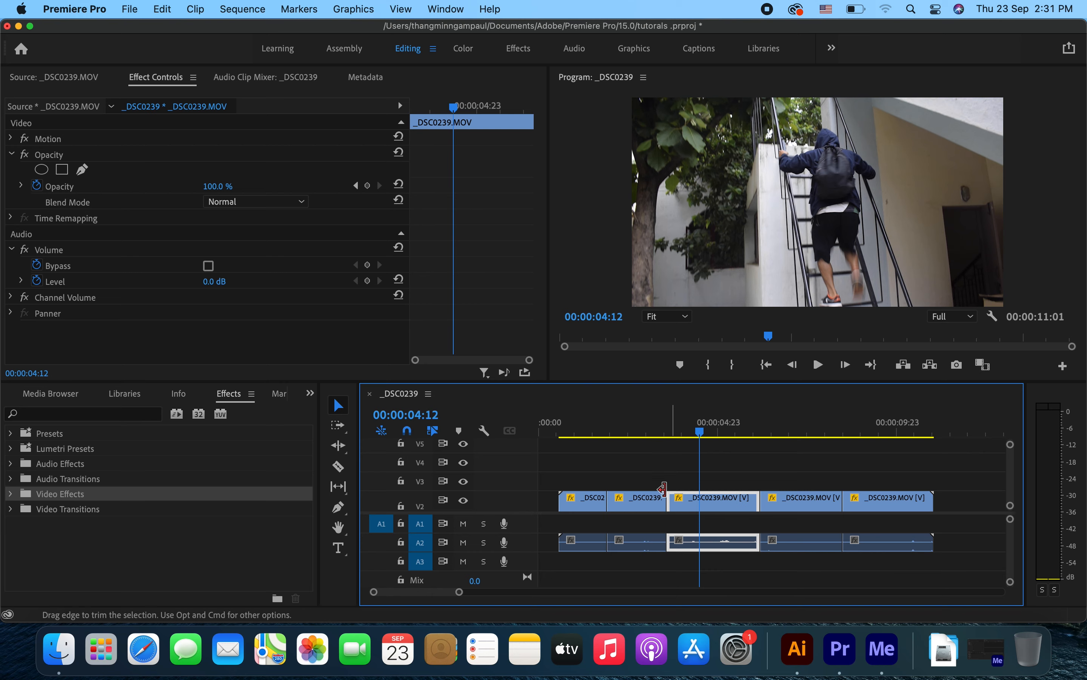
pyautogui.click(686, 477)
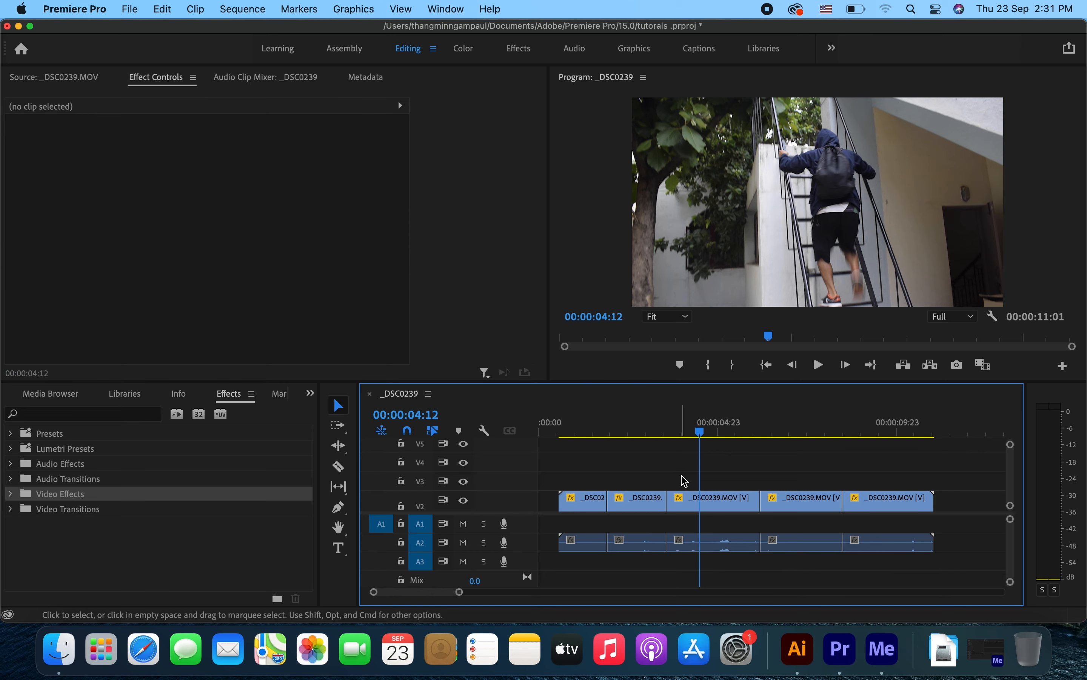